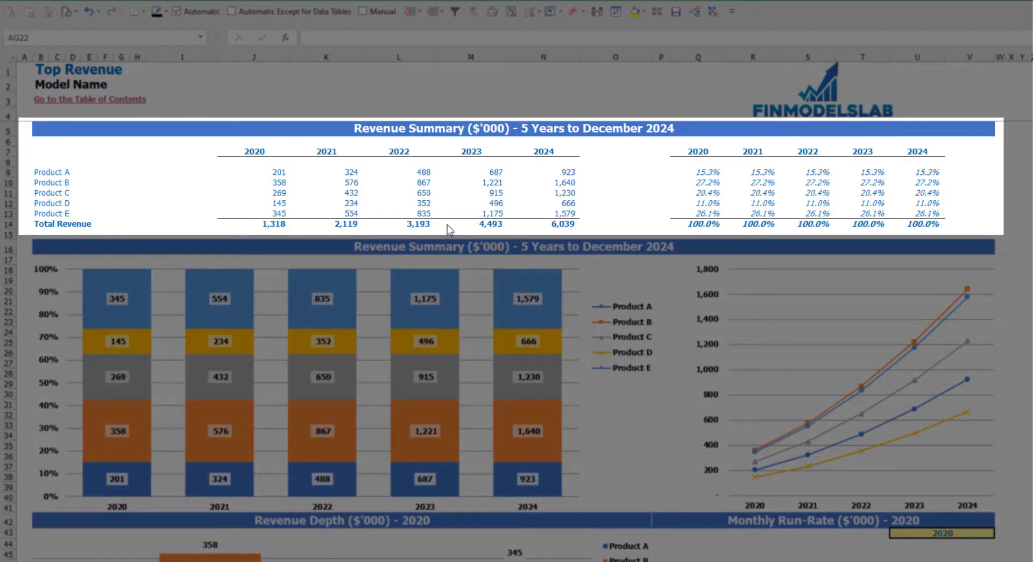
Examine the five-year product revenue figures and their percentage shares in the Revenue Summary table
drag(278, 172, 531, 221)
click(720, 171)
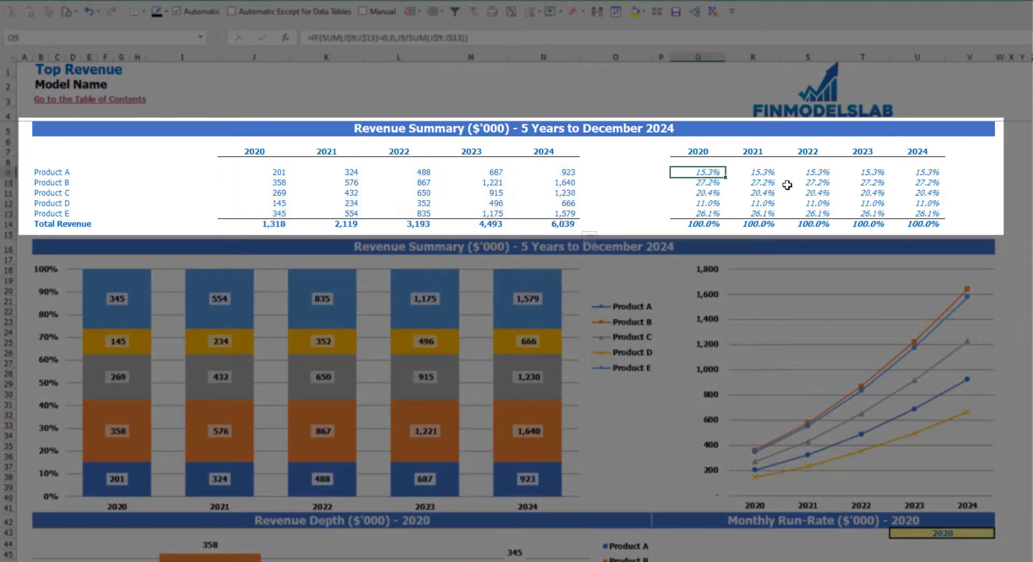
drag(739, 173, 905, 222)
click(1030, 203)
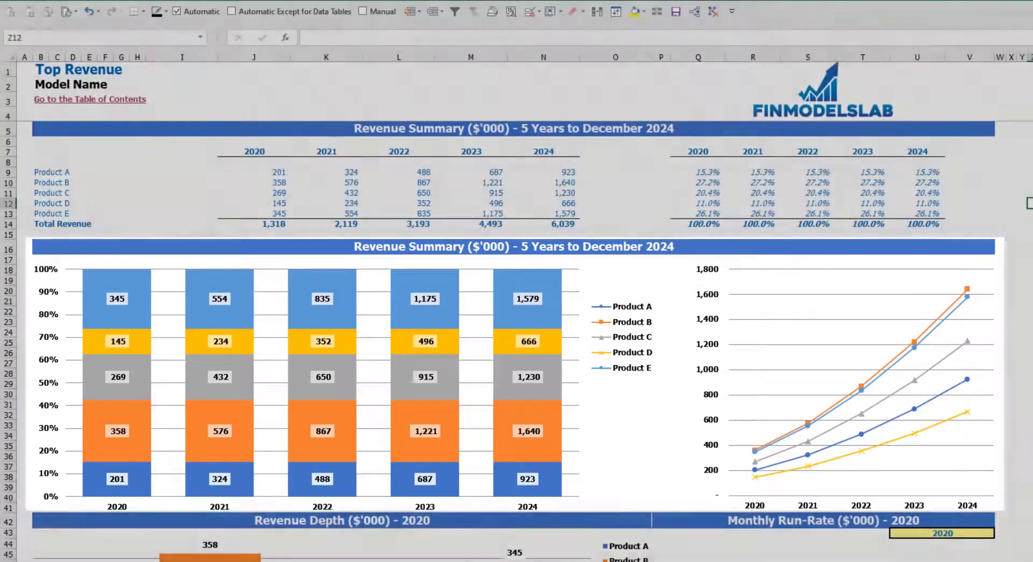
Set the year for the Revenue Depth and Monthly Run-Rate charts to 2021
scroll(418, 317, down, 10)
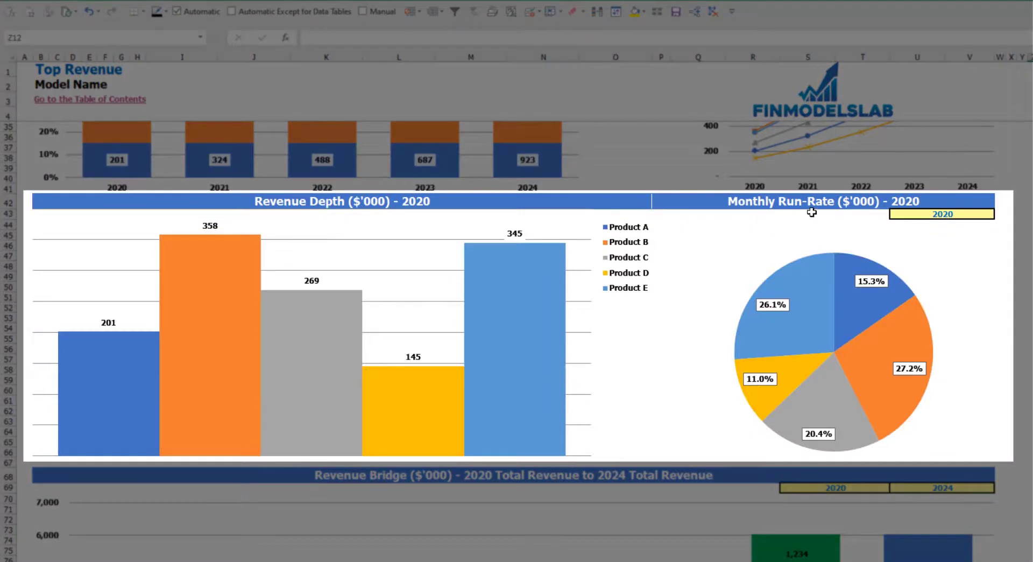
click(983, 215)
click(999, 214)
click(909, 231)
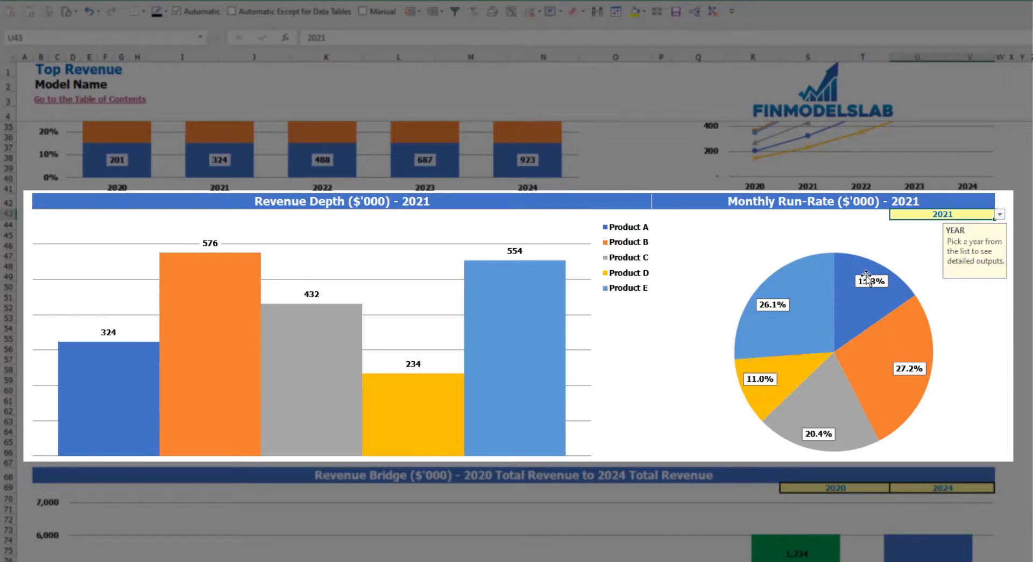
Examine the Revenue Bridge chart and the choices available for its first and last year
scroll(838, 396, down, 3)
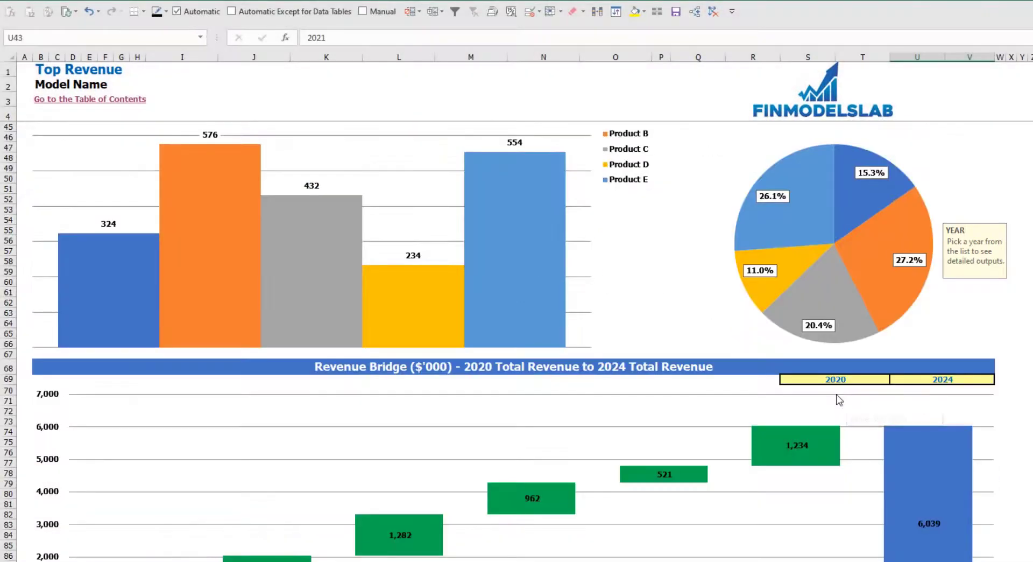
scroll(837, 397, down, 3)
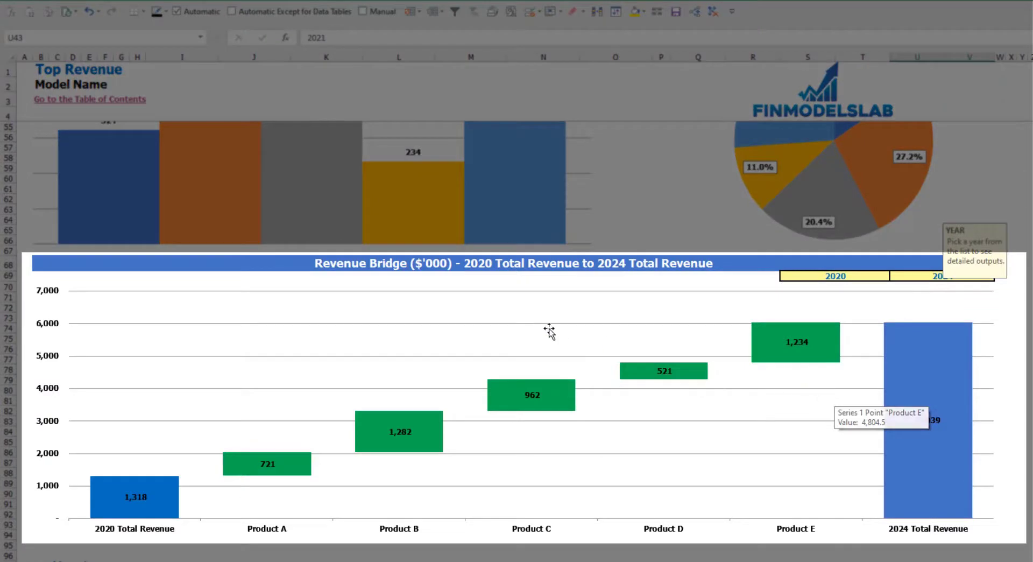
click(1032, 318)
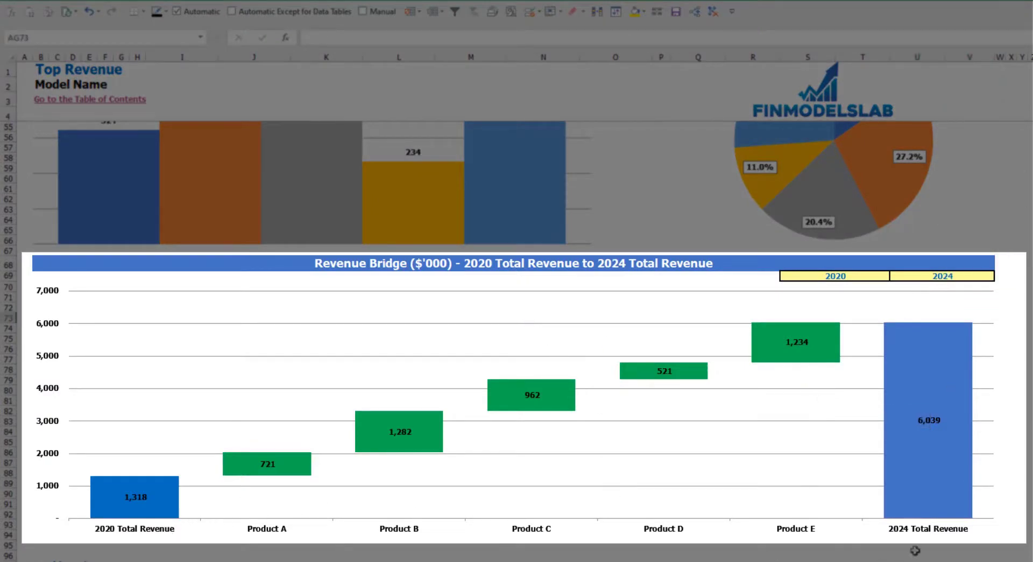
click(842, 275)
click(895, 276)
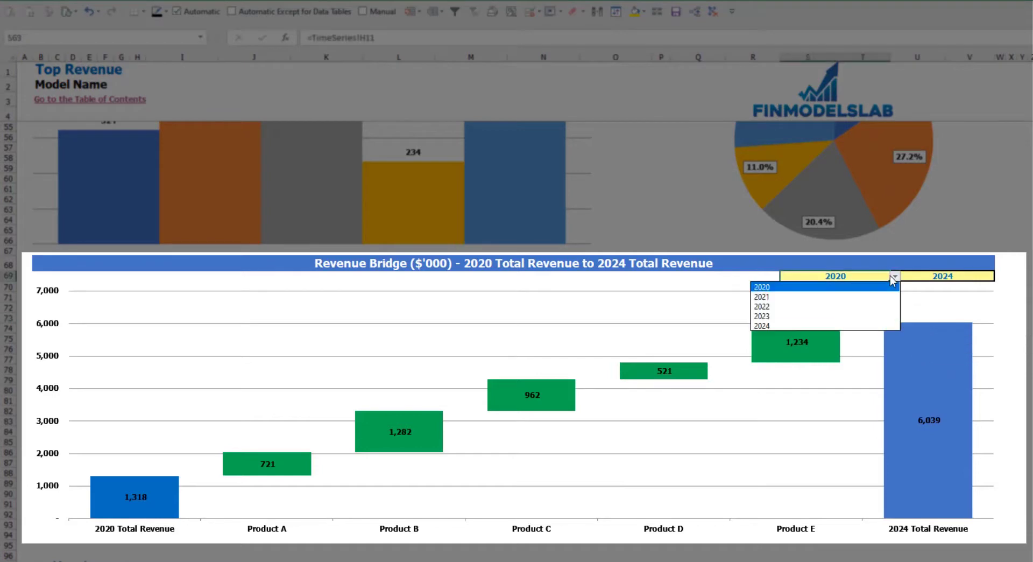
click(974, 279)
click(976, 277)
click(999, 276)
click(963, 325)
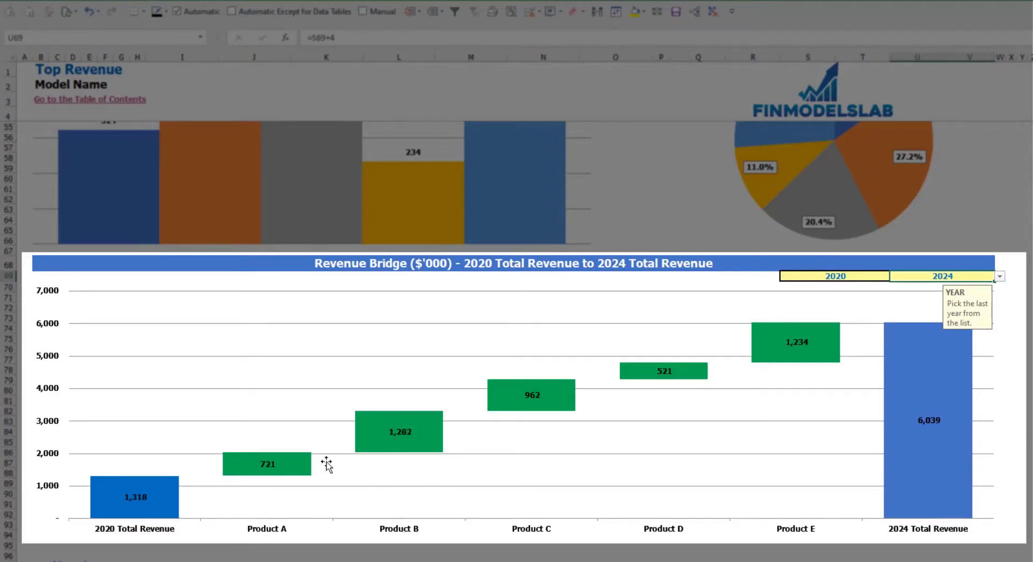
mouse_move(294, 480)
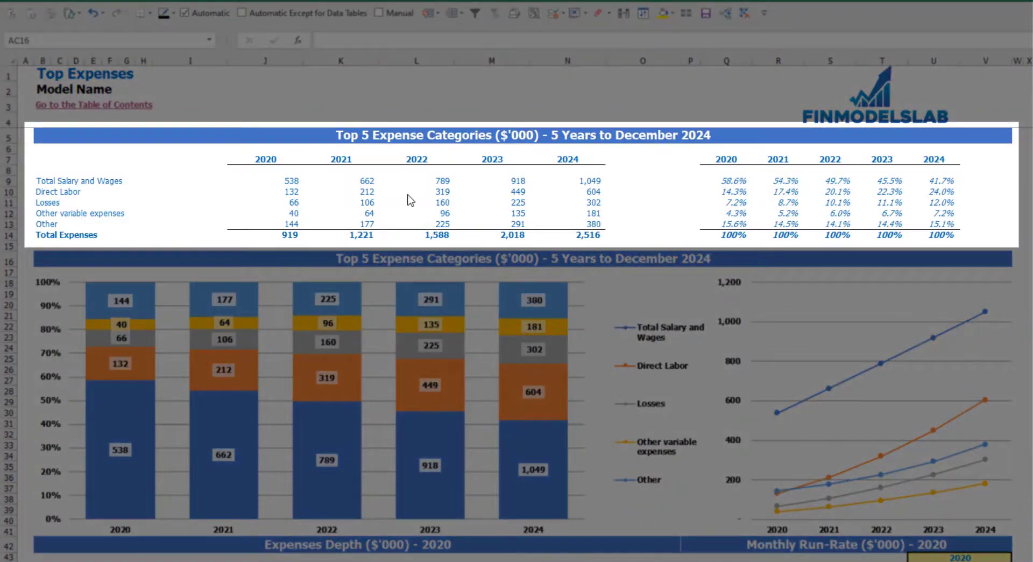
Examine the expense category names, yearly amounts, totals and percentage shares in the Top 5 Expense Categories table
drag(42, 182, 42, 215)
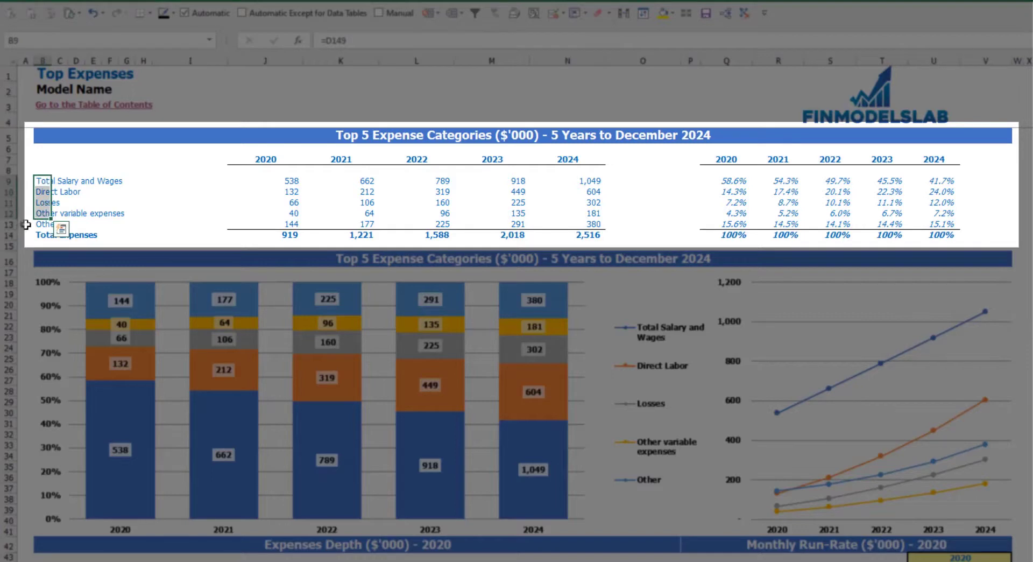
click(40, 224)
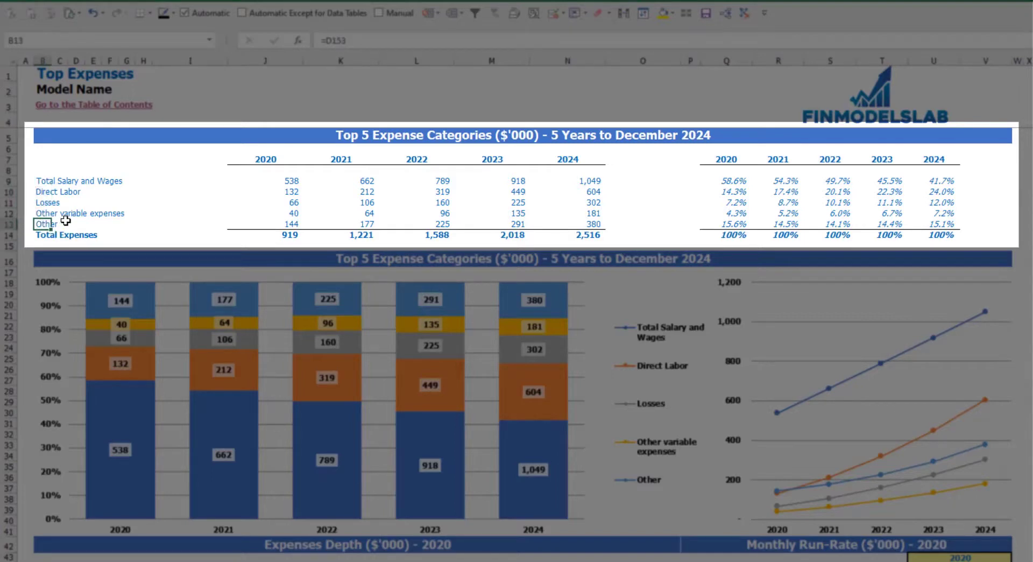
drag(265, 162, 553, 232)
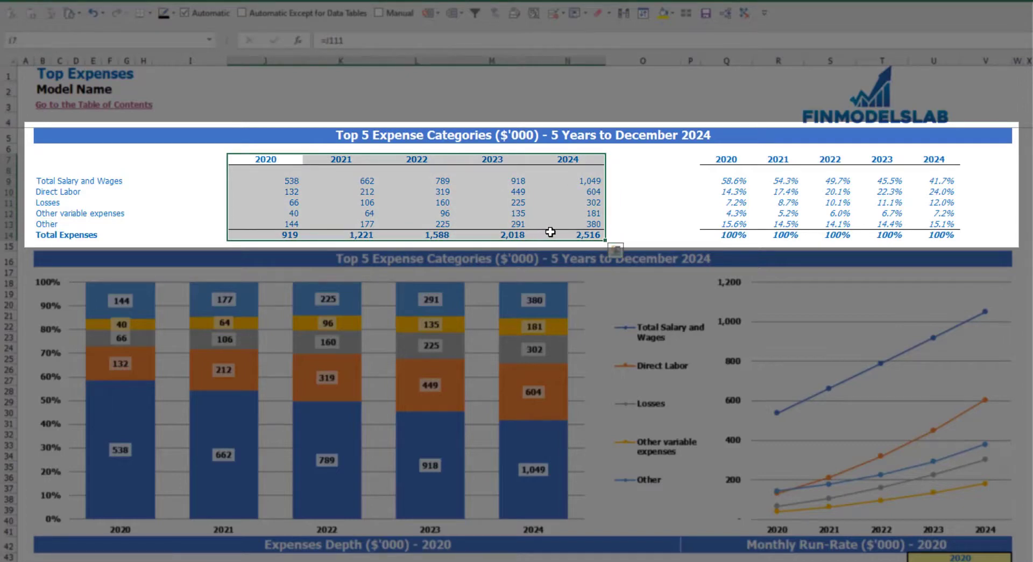
drag(286, 233, 564, 236)
drag(726, 162, 951, 226)
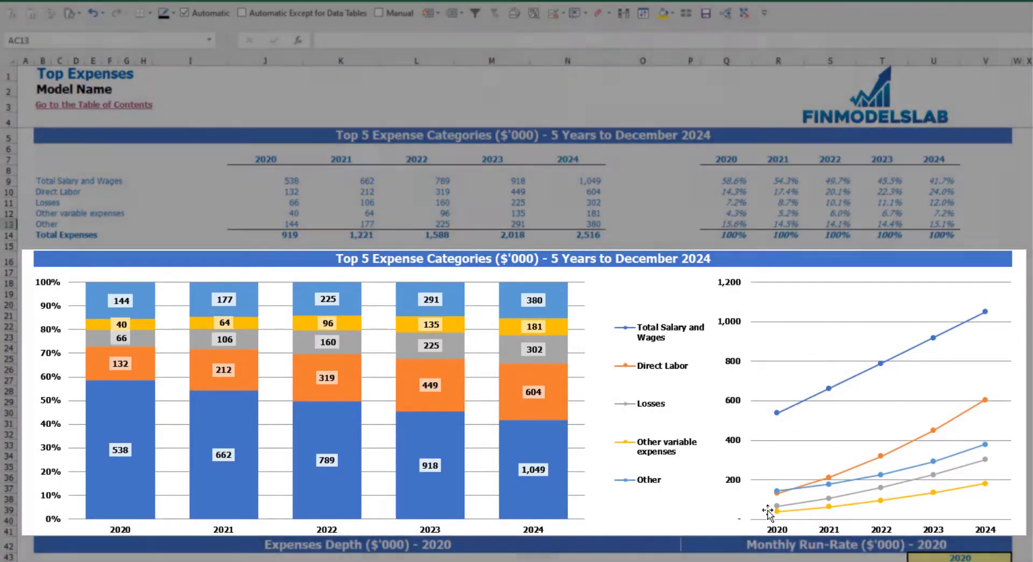
Set the year for the Expenses Depth and Monthly Run-Rate charts to 2021
scroll(825, 281, down, 3)
scroll(984, 334, down, 6)
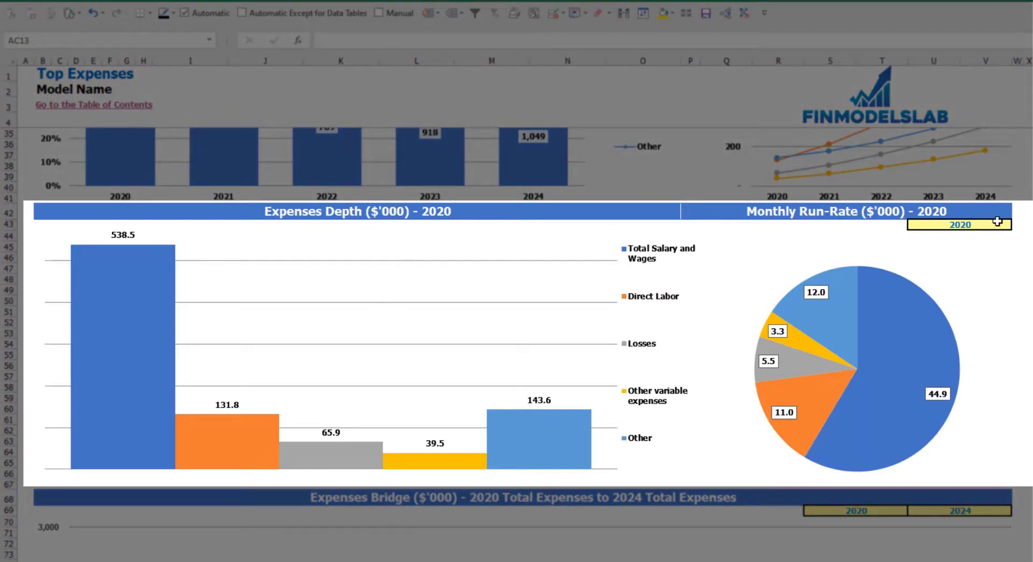
click(1008, 224)
click(1017, 225)
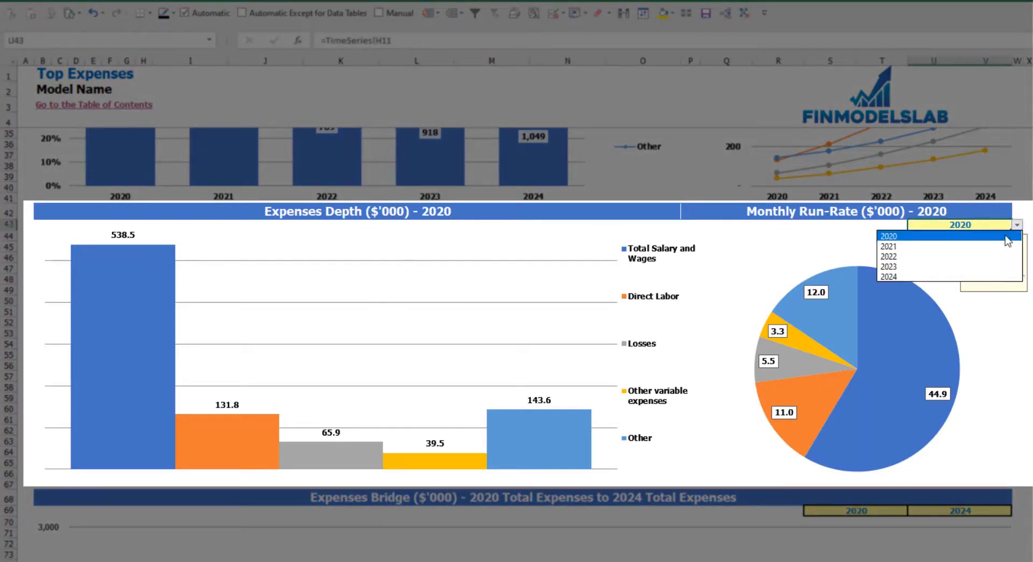
click(923, 247)
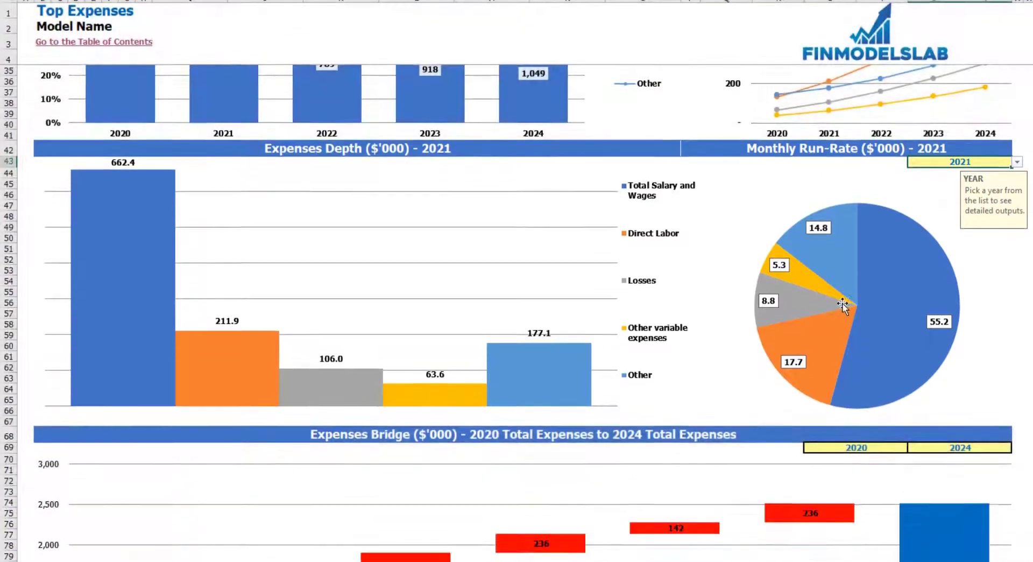
Examine the Expenses Bridge chart and the choices available for its first and last year
scroll(807, 315, down, 7)
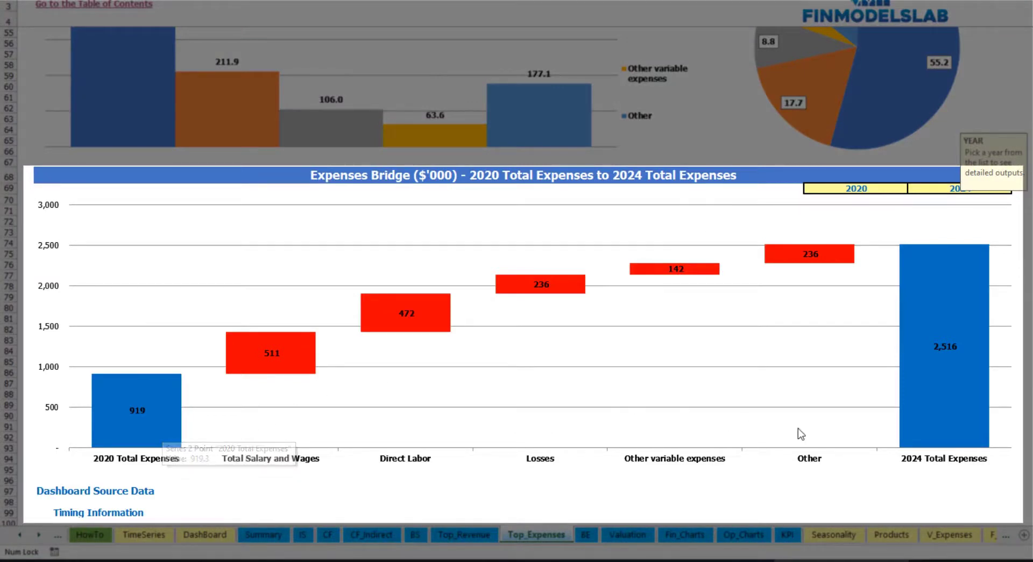
click(896, 188)
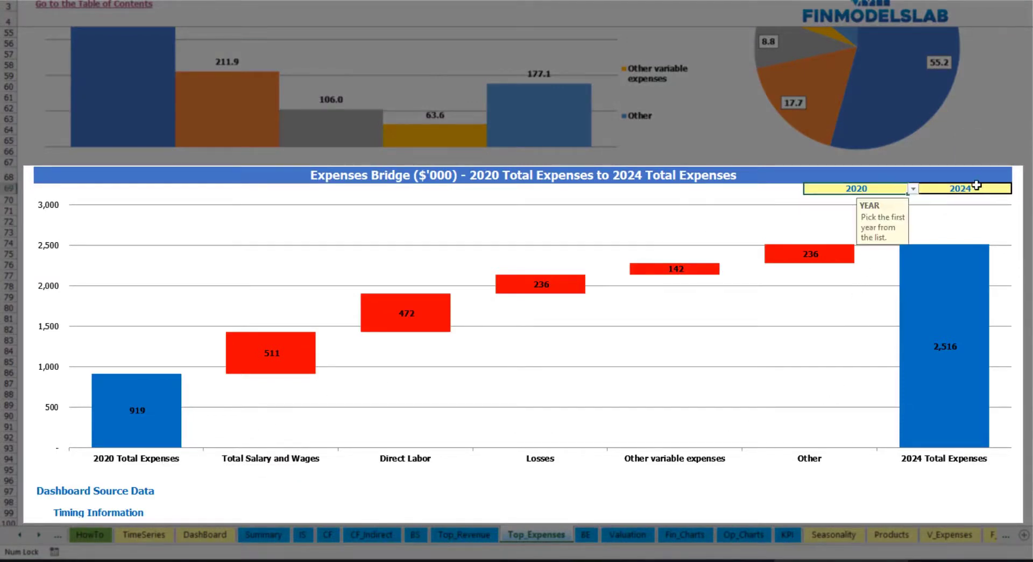
click(985, 189)
click(893, 186)
click(913, 189)
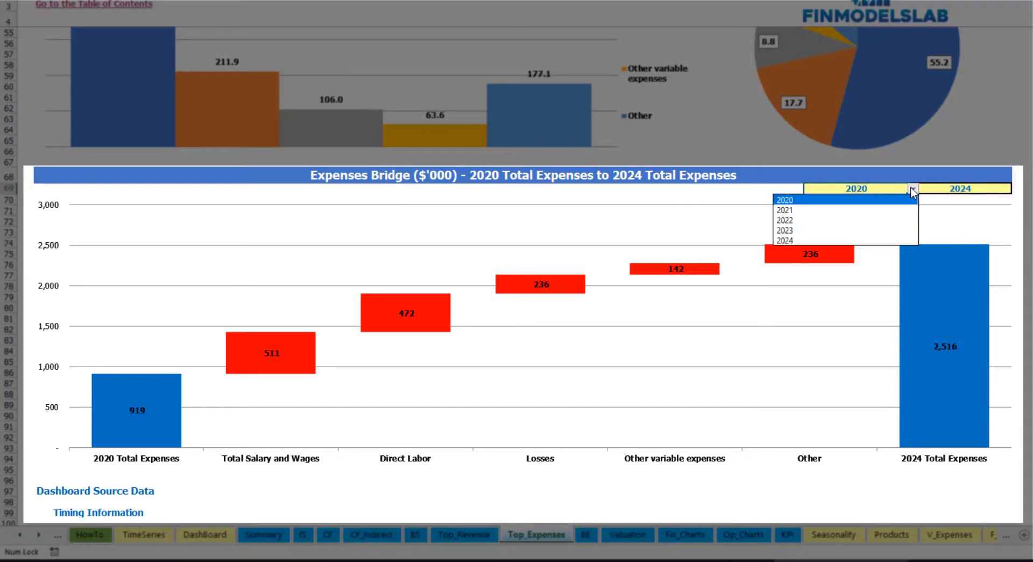
click(1006, 185)
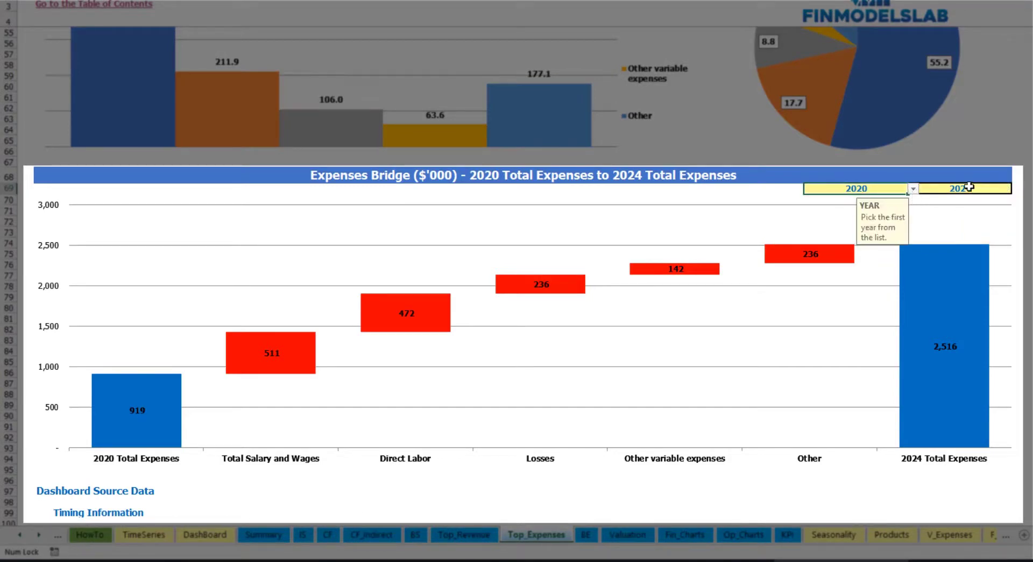
click(998, 187)
click(1018, 189)
click(1017, 189)
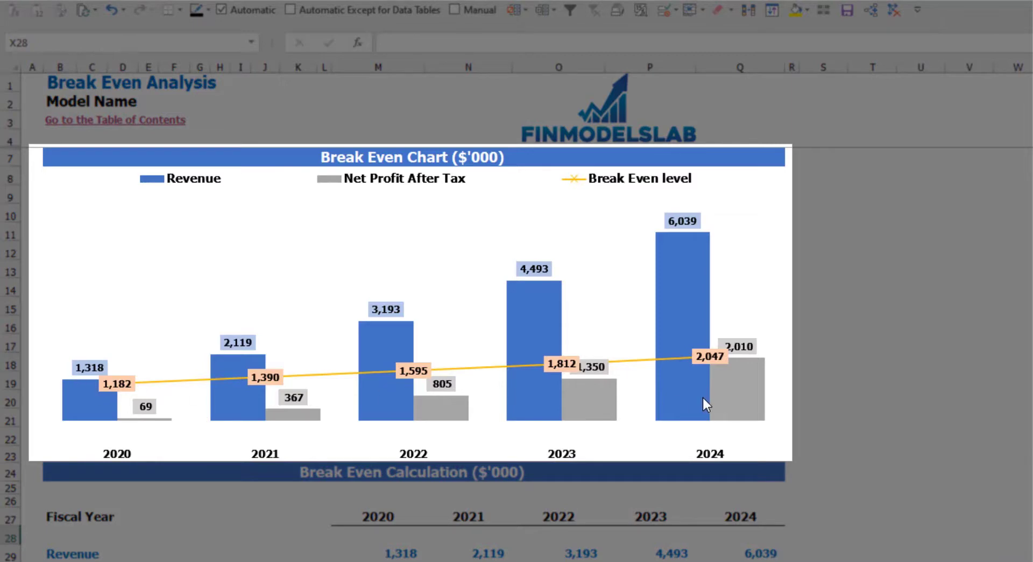
Compare yearly revenue with the break-even level in the Break Even Chart
mouse_move(111, 404)
mouse_move(241, 367)
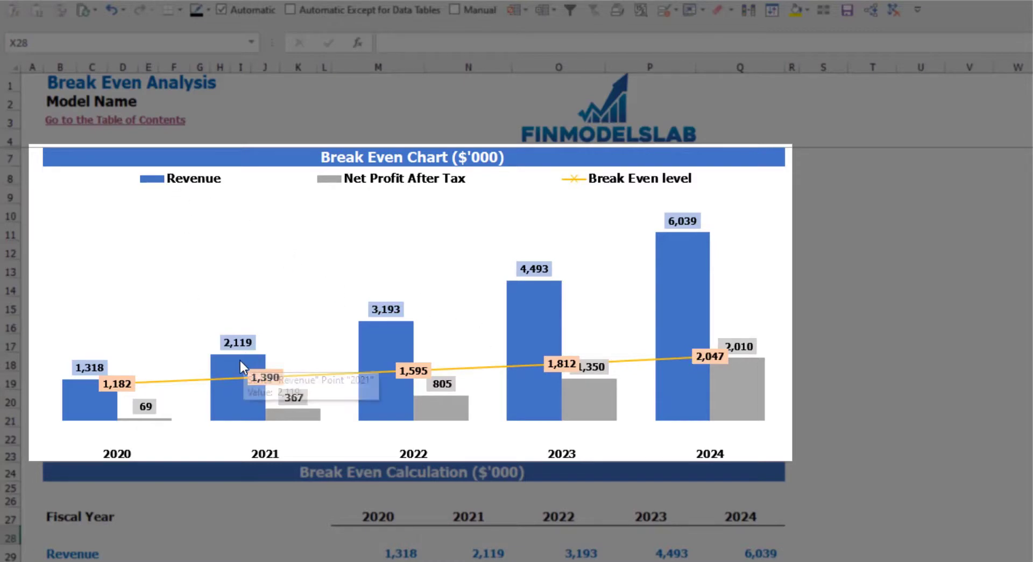
mouse_move(383, 349)
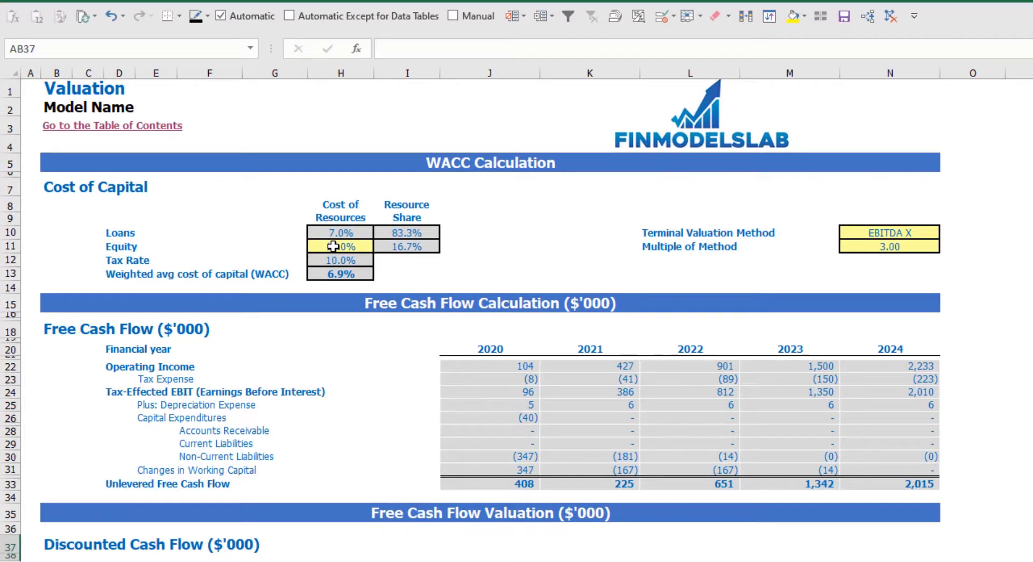
Inspect the loan and equity costs, resource shares and WACC formula in the Cost of Capital section
click(333, 246)
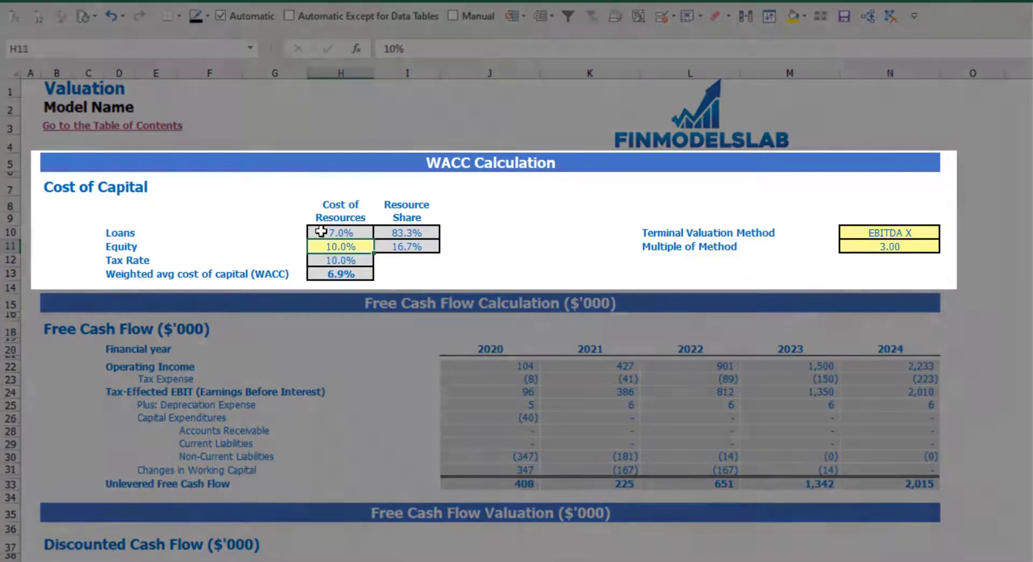
click(318, 231)
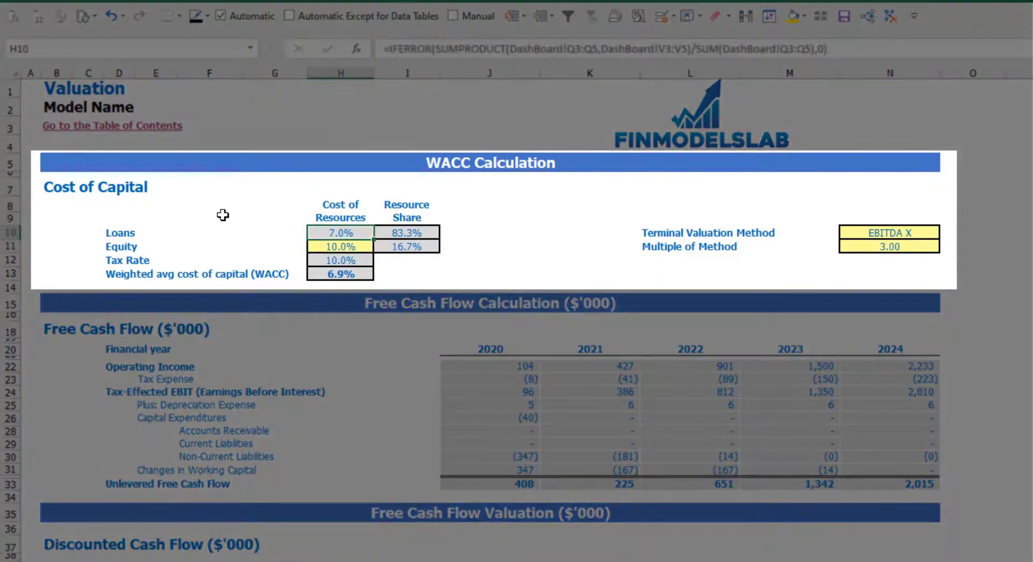
click(406, 238)
drag(406, 237, 406, 246)
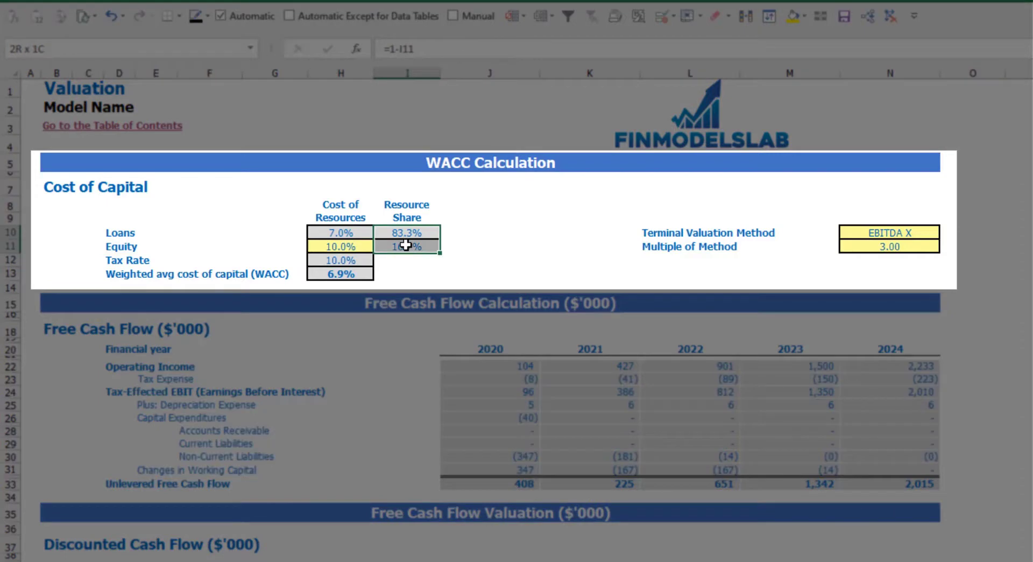
click(353, 275)
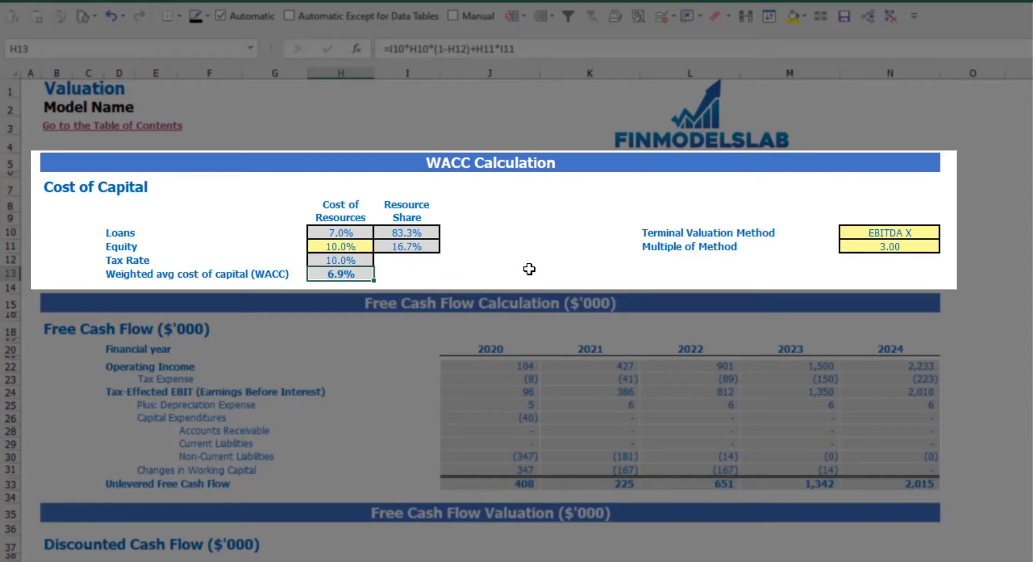
Set the Terminal Valuation Method to Revenue X in the WACC Calculation section
click(905, 233)
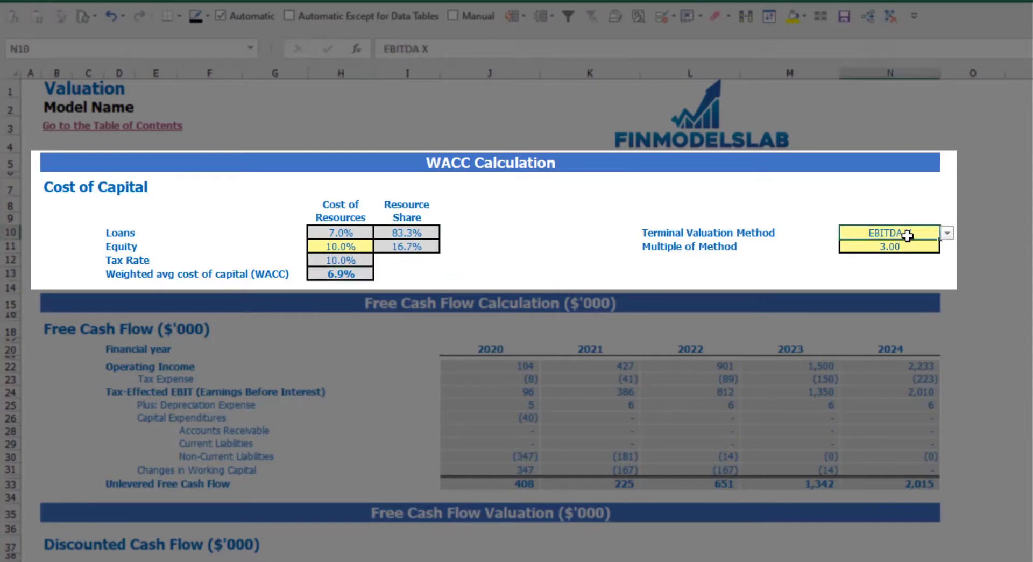
click(948, 234)
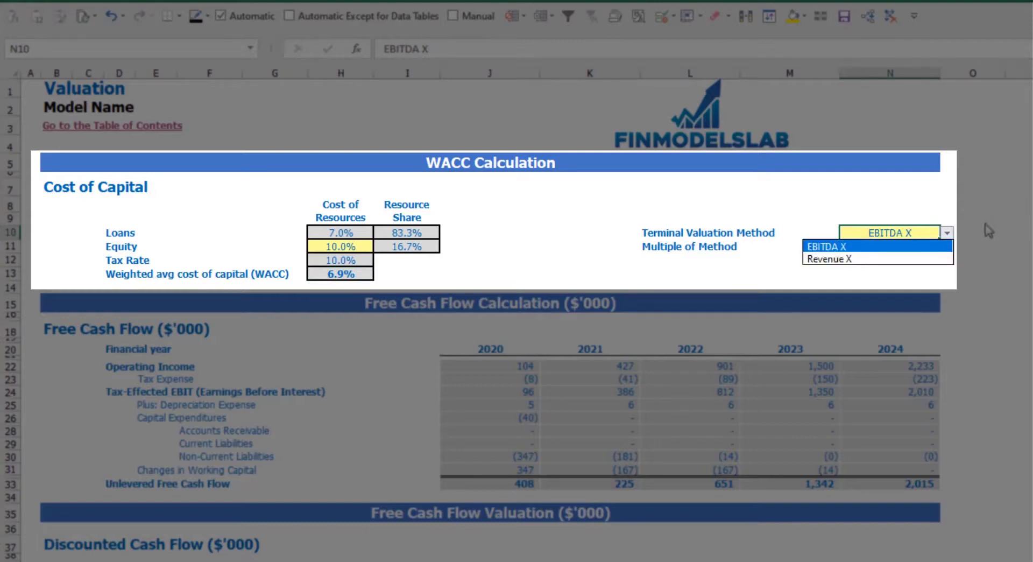
click(936, 258)
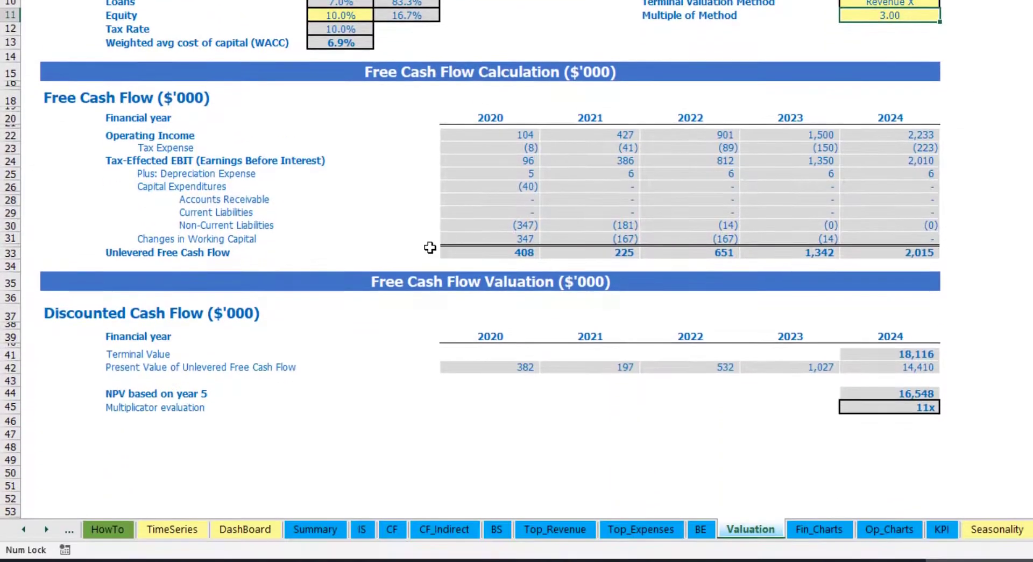
Inspect the terminal value, the yearly Unlevered Free Cash Flow and the multiplicator evaluation on the Valuation sheet
click(875, 355)
drag(470, 253, 886, 253)
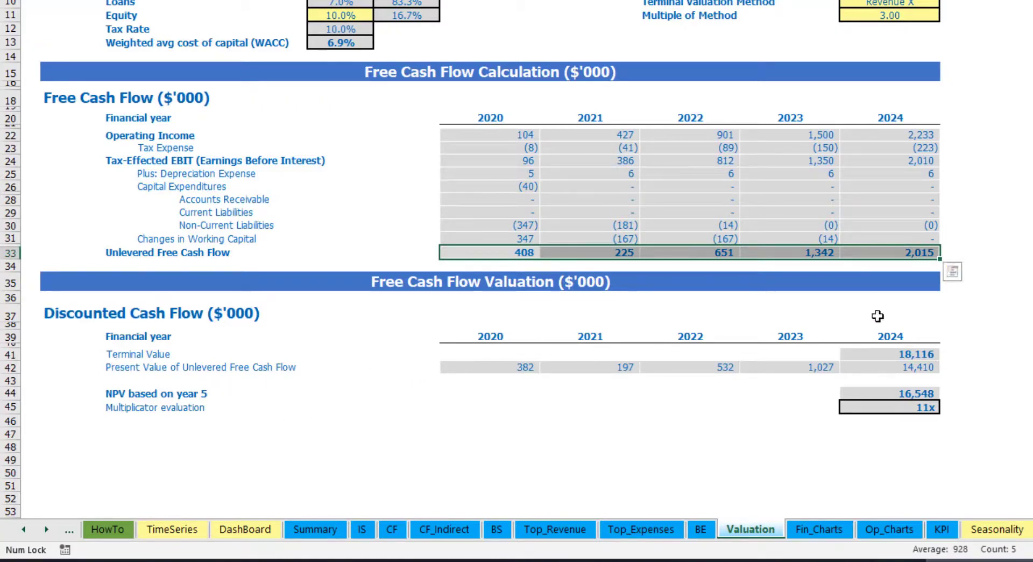
click(916, 406)
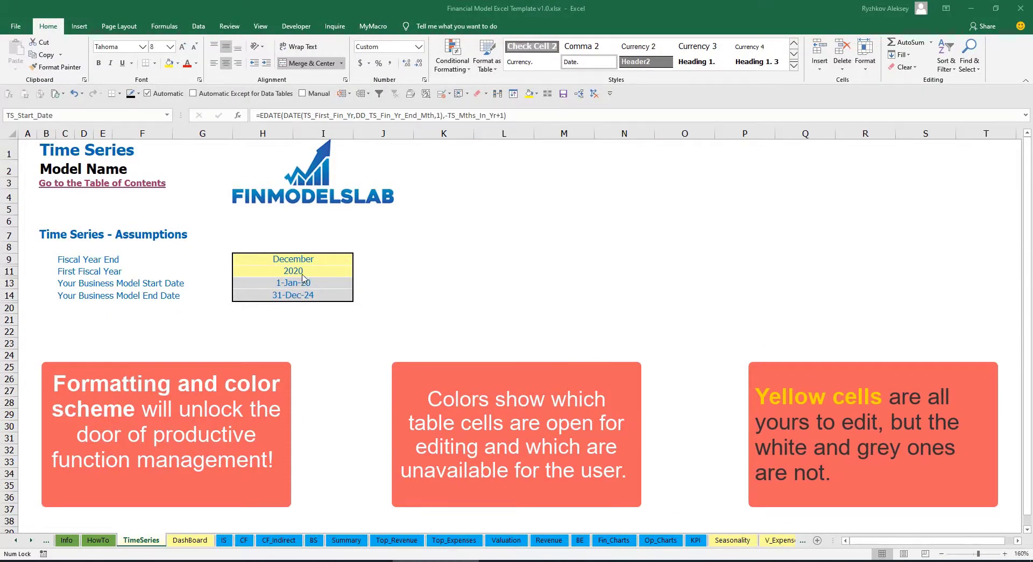
Browse the workbook's colour-coded sheets, from the blue reports to the yellow input and grey calculation sheets
click(31, 541)
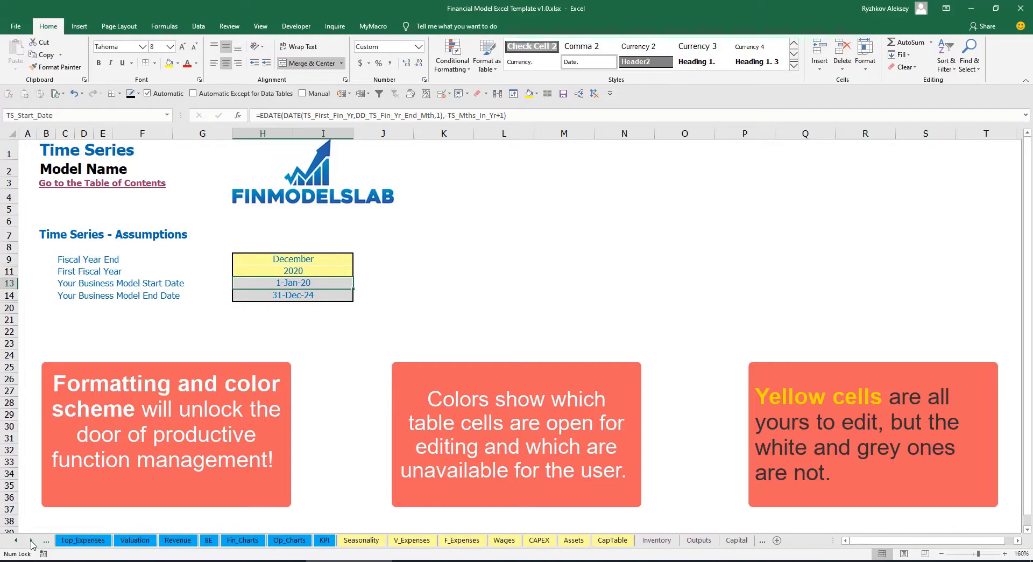
click(16, 542)
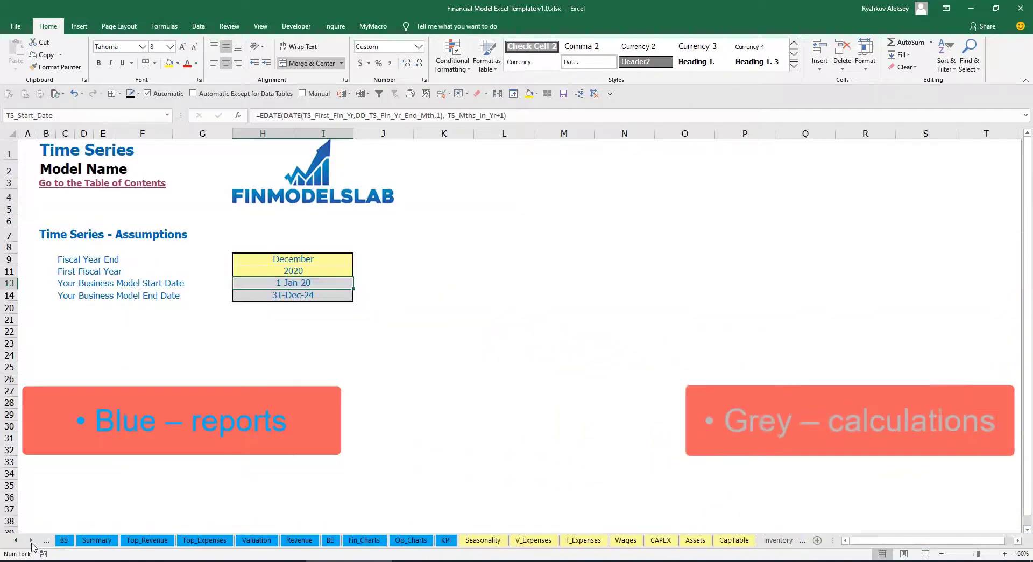
Browse the sheet list through the grey Inventory, Outputs and Capital sheets, and return to the green instruction sheets
click(30, 541)
click(30, 541)
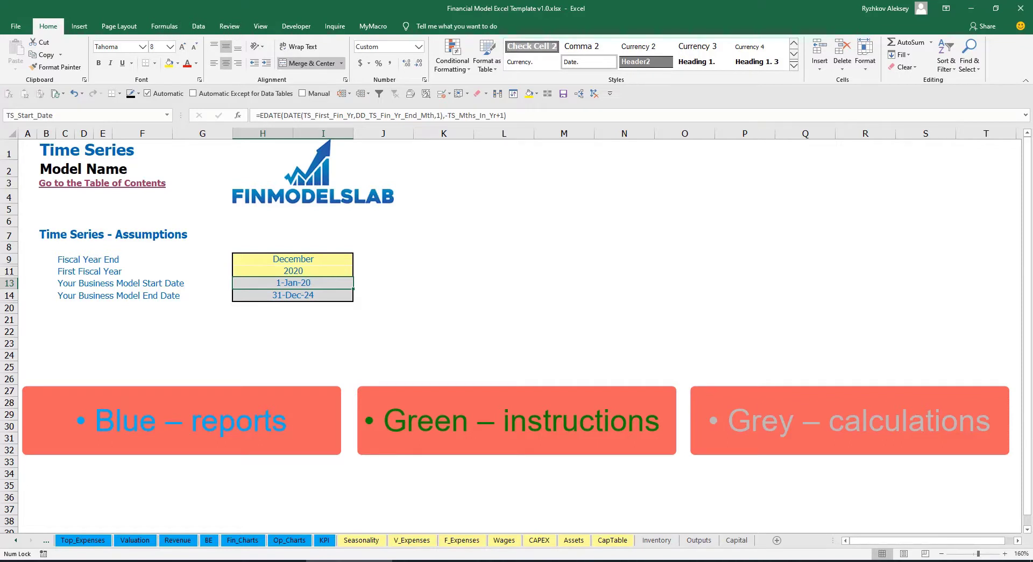
click(15, 541)
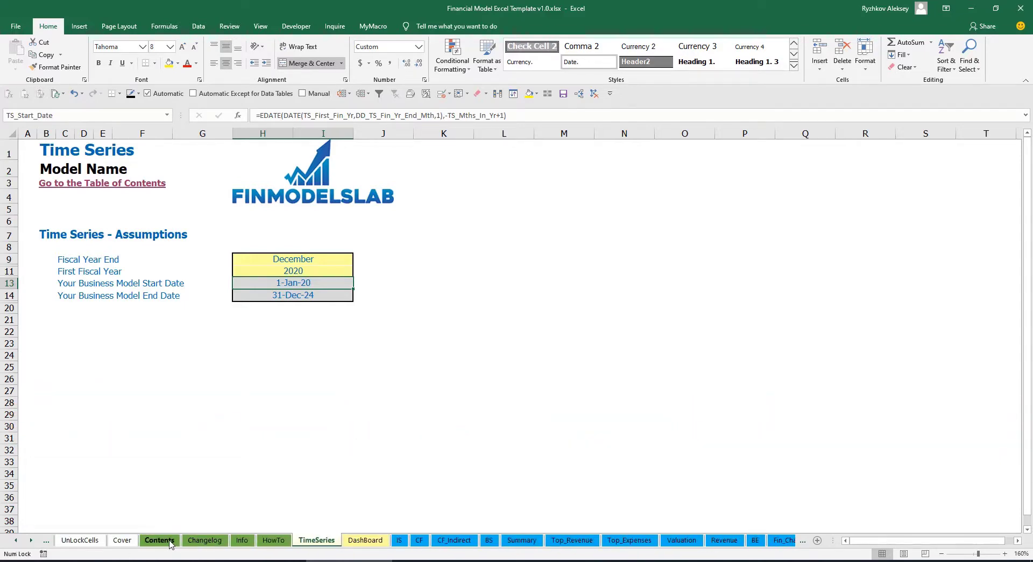
Open the Contents sheet, follow its Financial Statements Summary link, and return to the table of contents
click(171, 545)
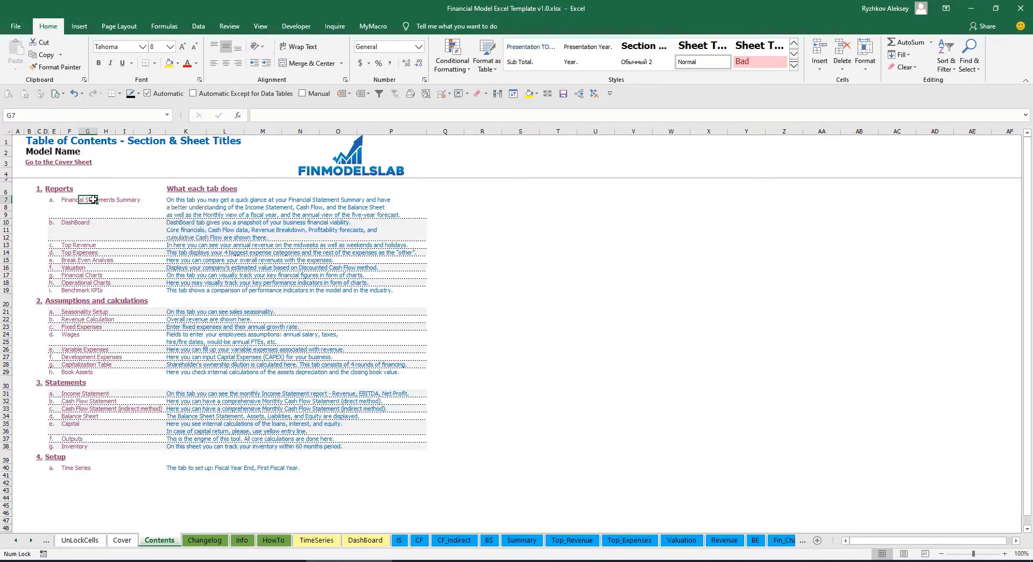
click(94, 203)
click(32, 165)
click(32, 164)
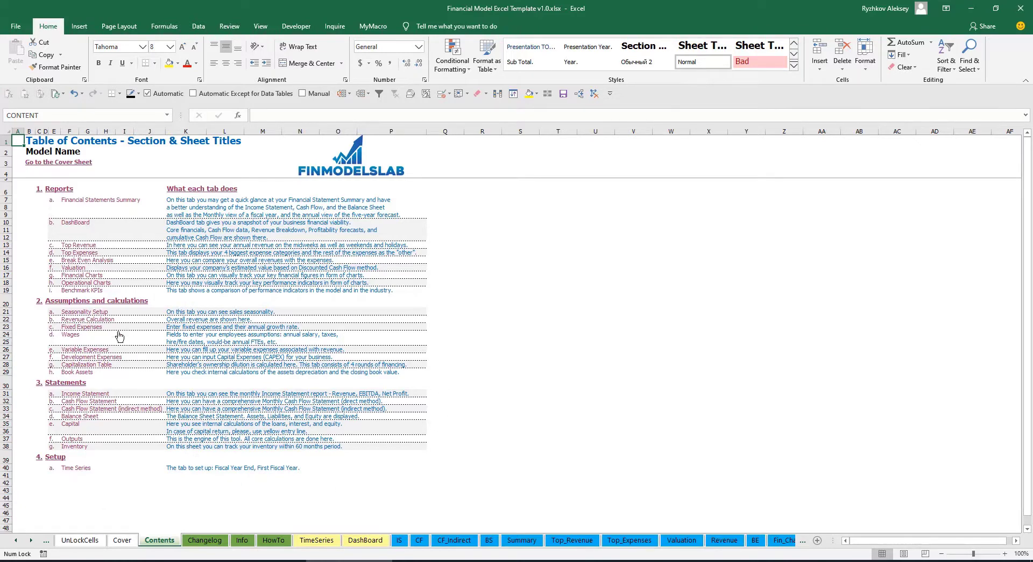
Read through the HowTo sheet's guidance on each section of the model and follow its Book Assets link
click(265, 540)
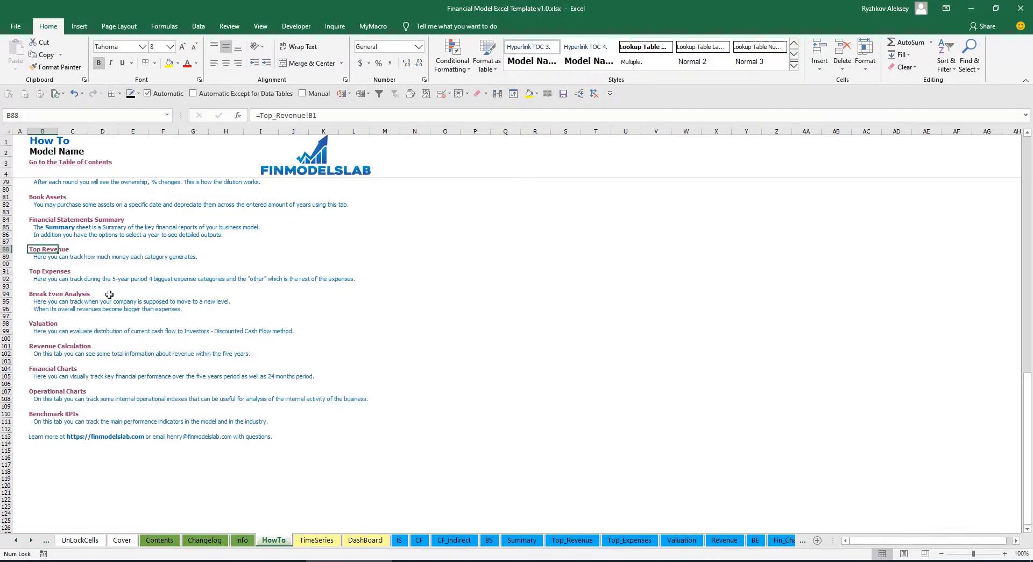
scroll(97, 283, up, 20)
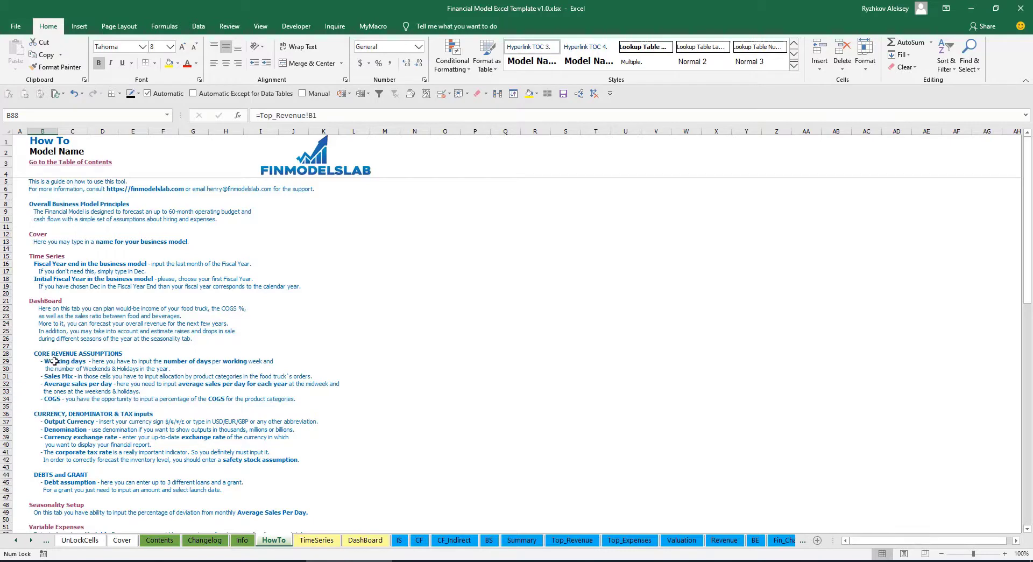
scroll(54, 361, down, 3)
scroll(60, 397, down, 3)
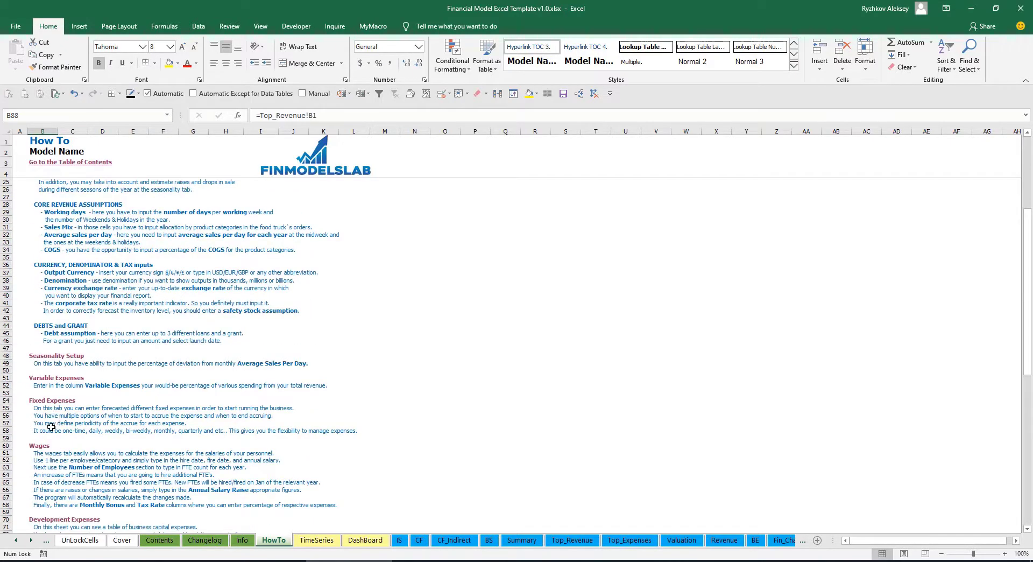
scroll(51, 427, down, 3)
scroll(49, 426, down, 3)
scroll(61, 414, up, 12)
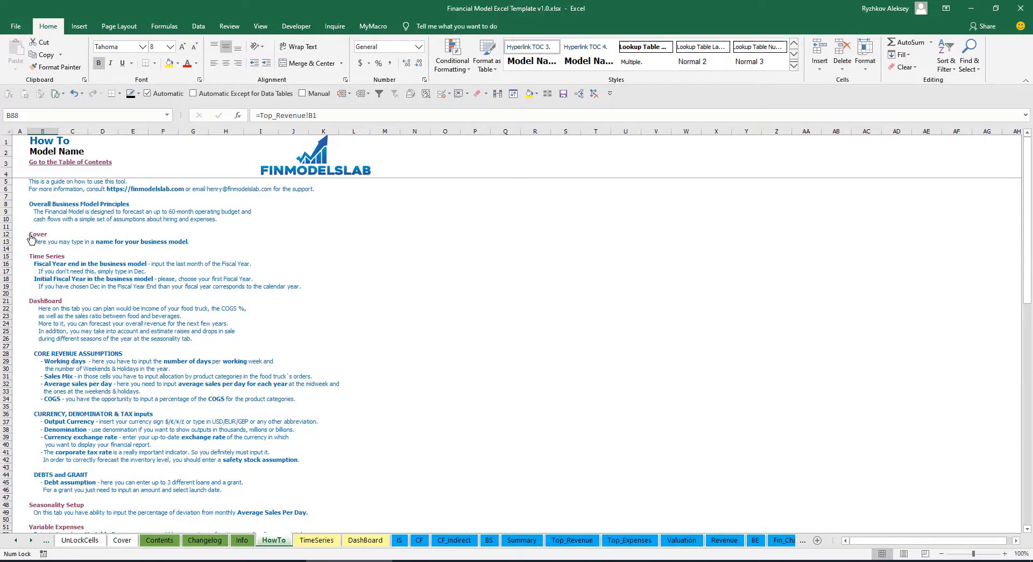
scroll(50, 307, down, 9)
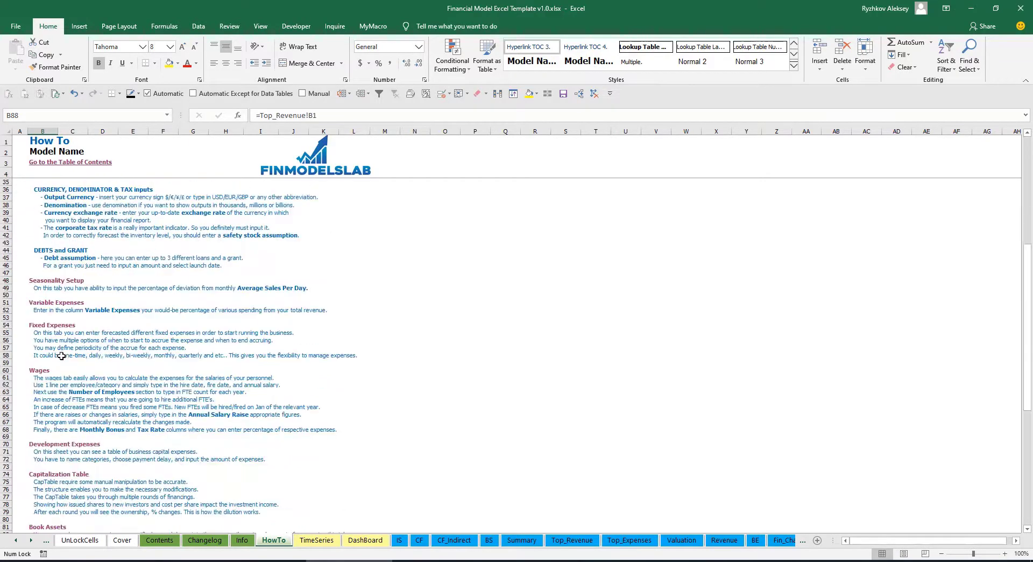
scroll(49, 305, down, 3)
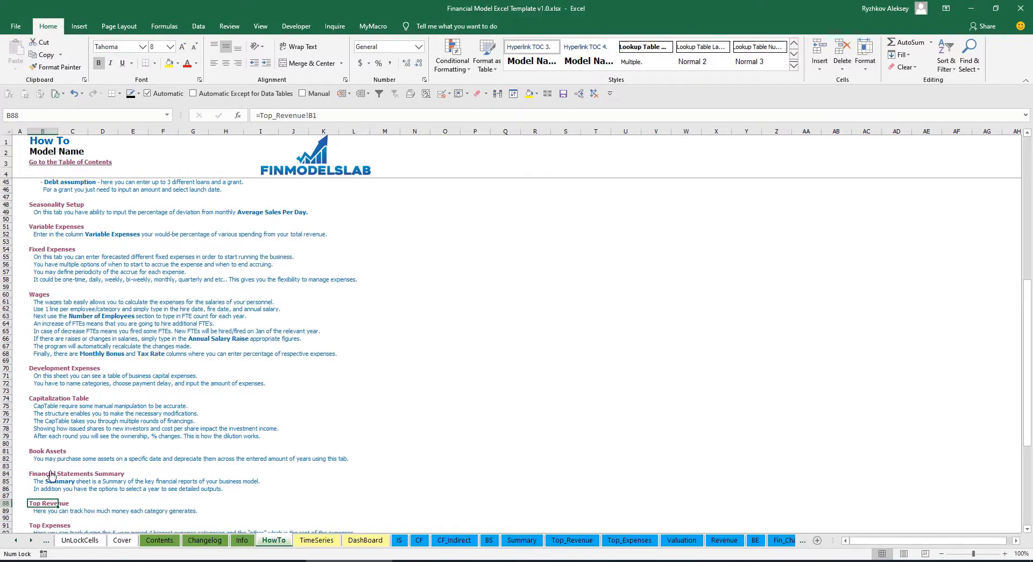
click(38, 456)
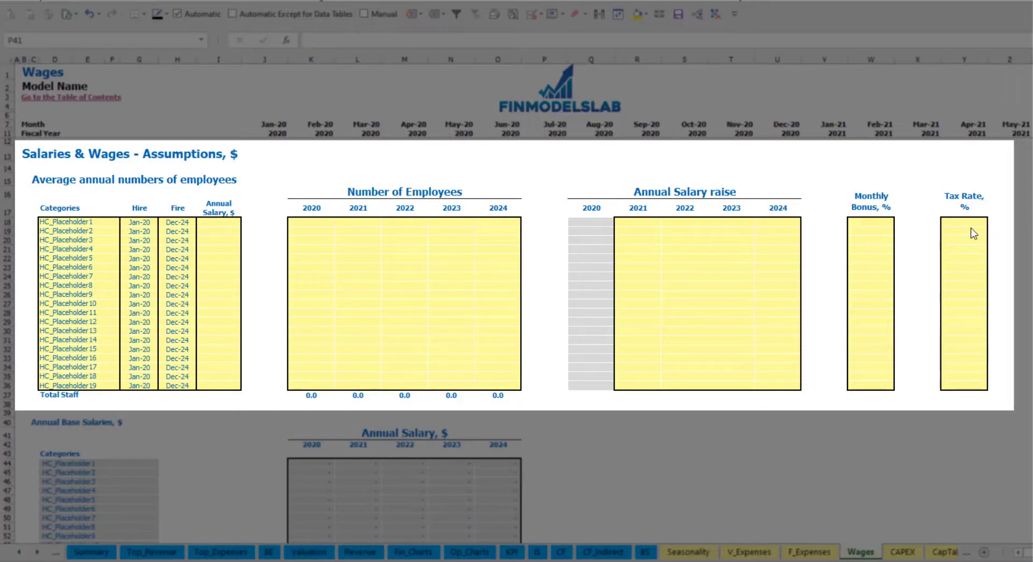
On the Wages sheet, name the first staff category CFO and set its hire date to Mar-20
click(105, 222)
text(CFO)
key(Return)
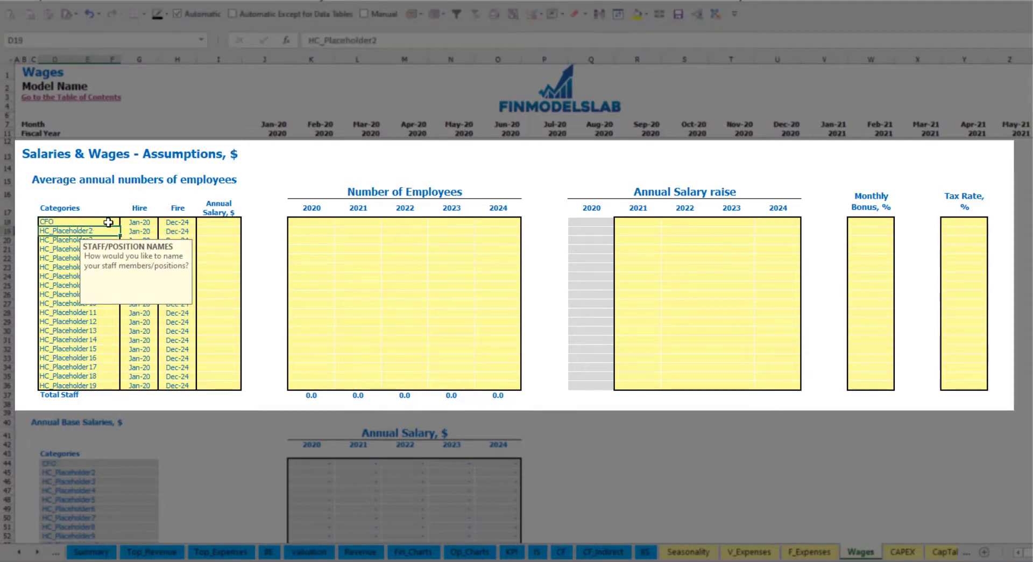
click(139, 223)
click(162, 222)
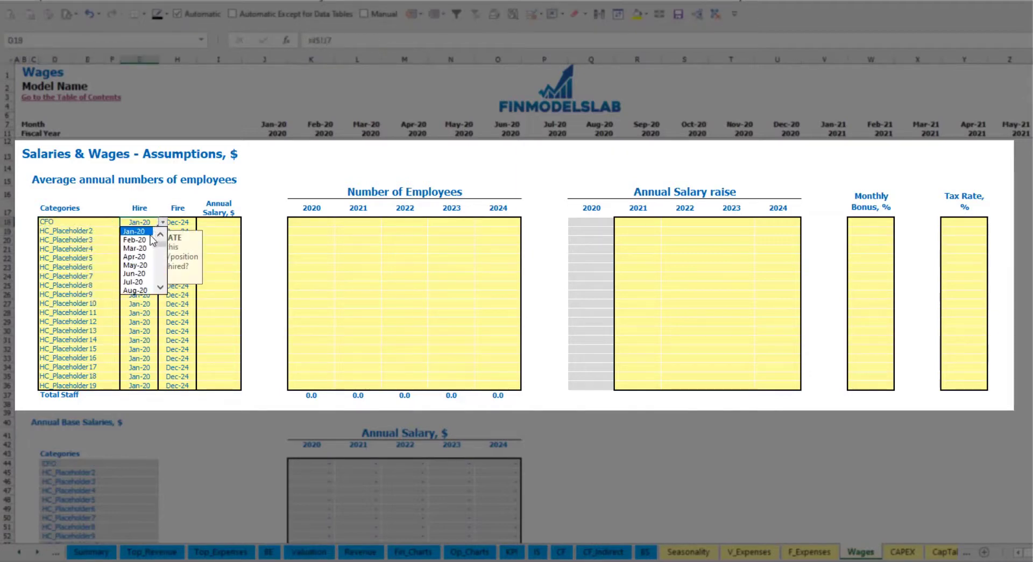
click(141, 248)
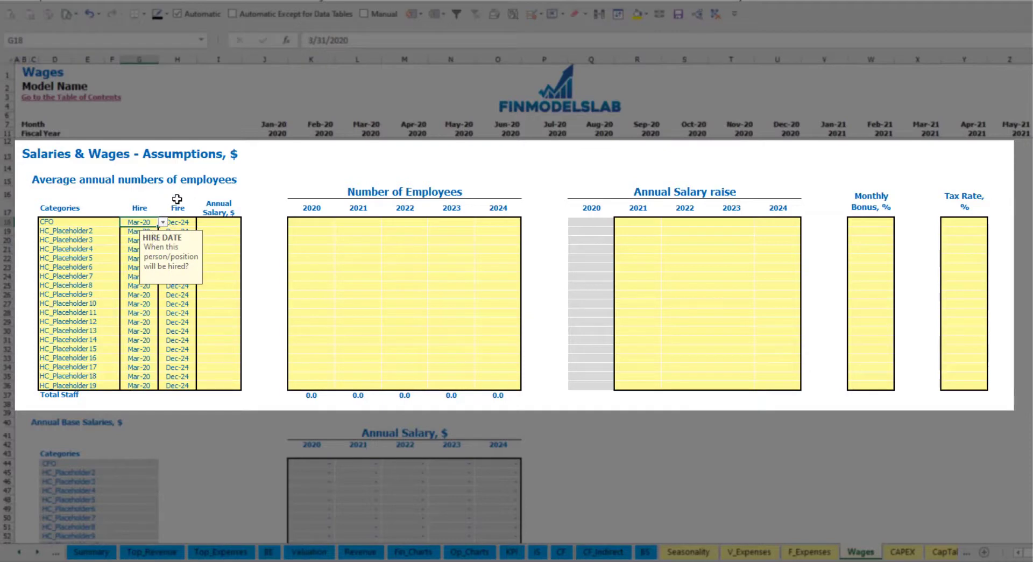
Check the CFO's fire date cell and set the CFO's annual salary to 50,000
click(175, 222)
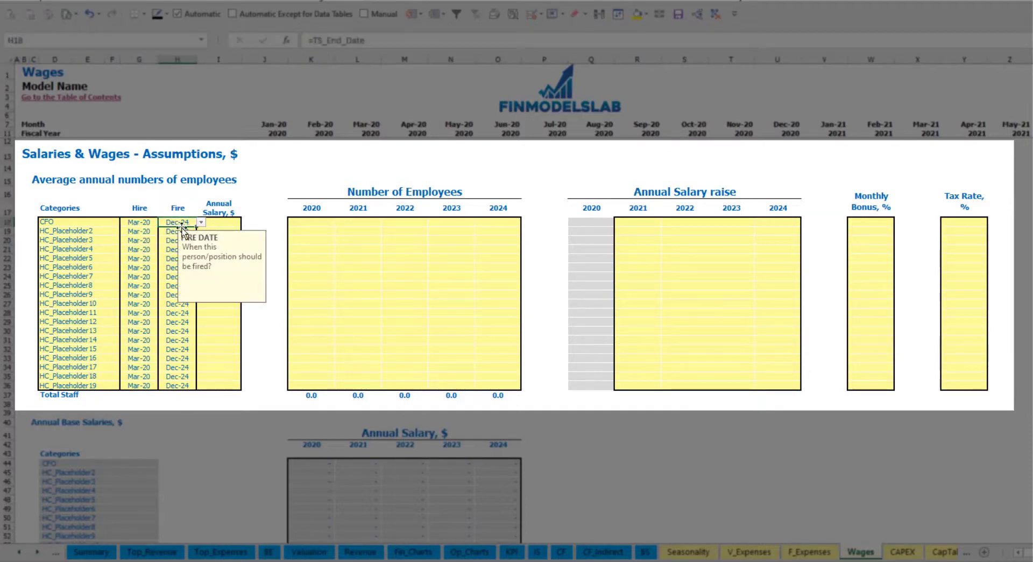
click(223, 223)
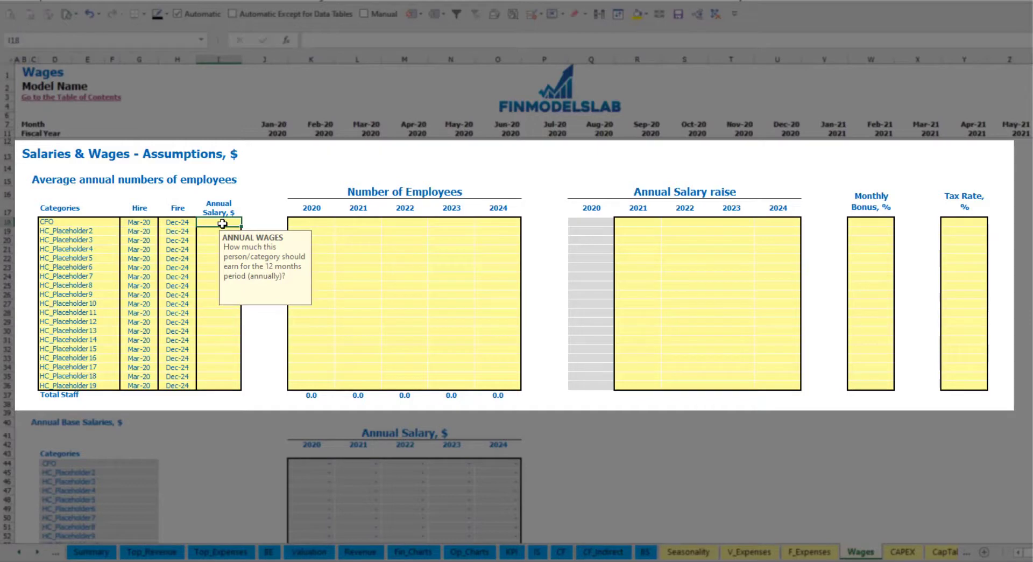
text(5000)
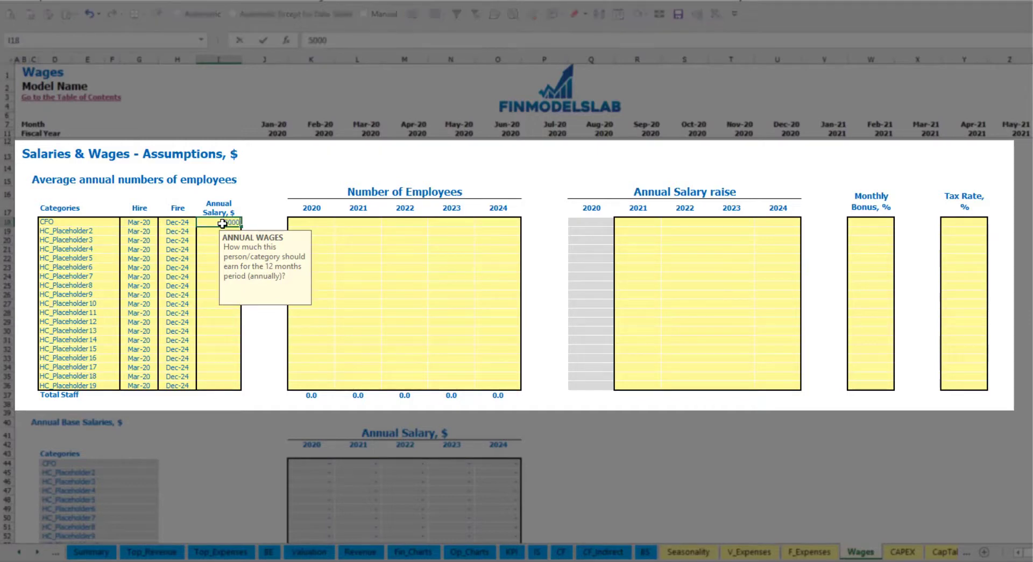
key(Return)
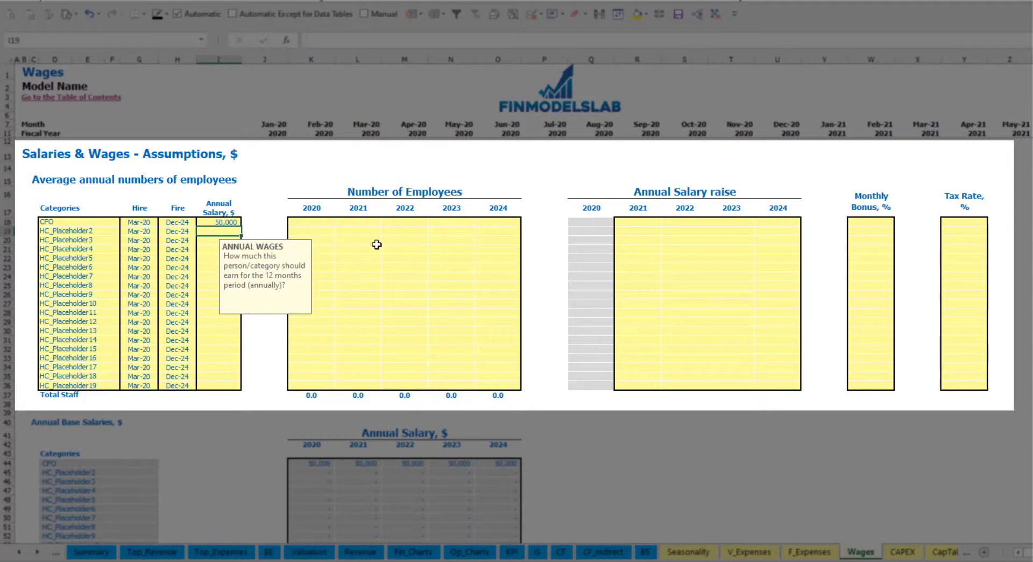
Set the CFO's number of employees to 1 for every year from 2020 to 2024
click(324, 225)
text(1)
key(Tab)
text(1)
key(Tab)
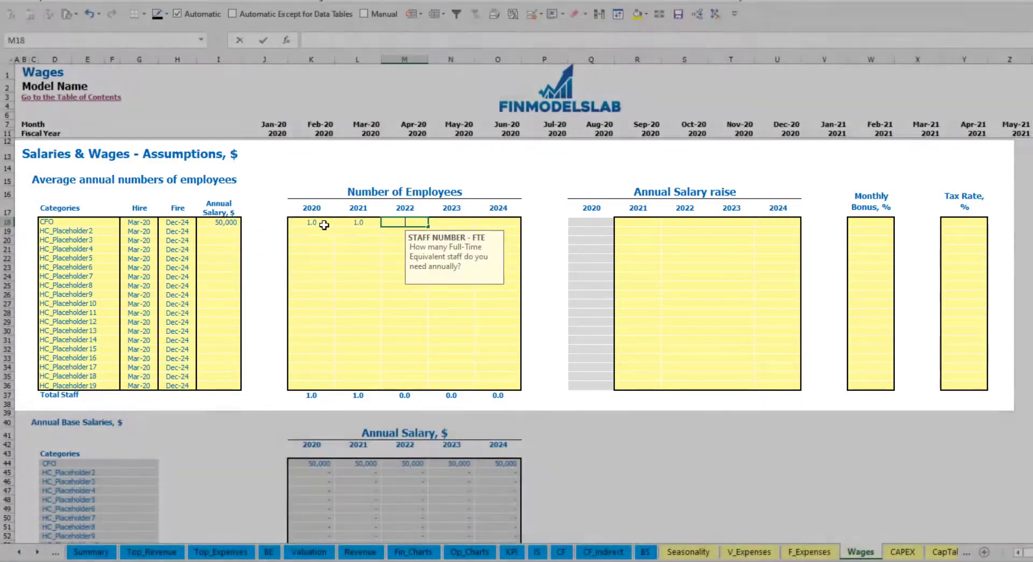
text(1)
key(Tab)
text(1	1)
key(Tab)
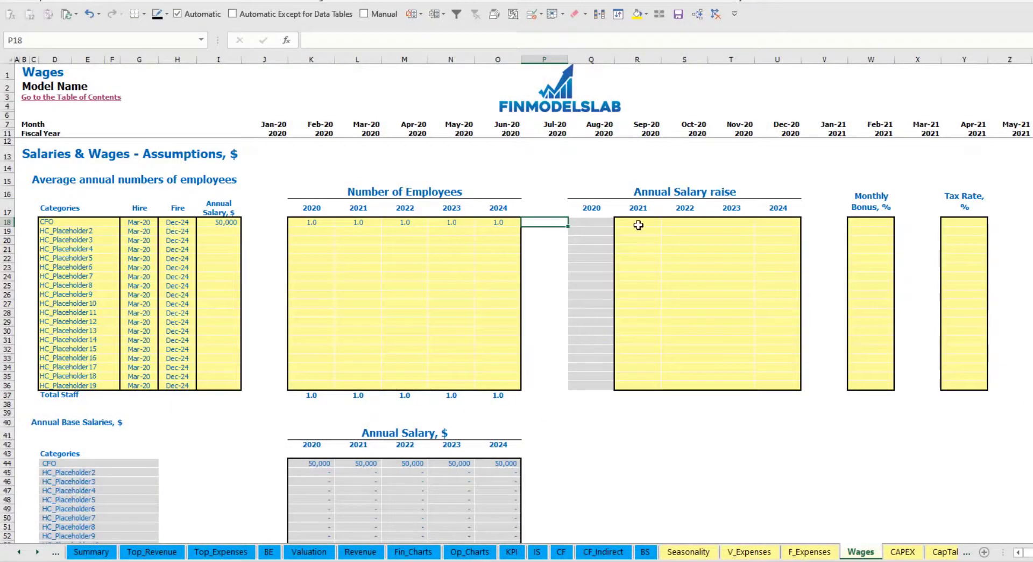
Inspect the CFO's monthly headcount across the full timeline in the Total Staff Numbers section
scroll(549, 307, down, 3)
scroll(543, 315, up, 3)
scroll(425, 374, down, 13)
click(372, 286)
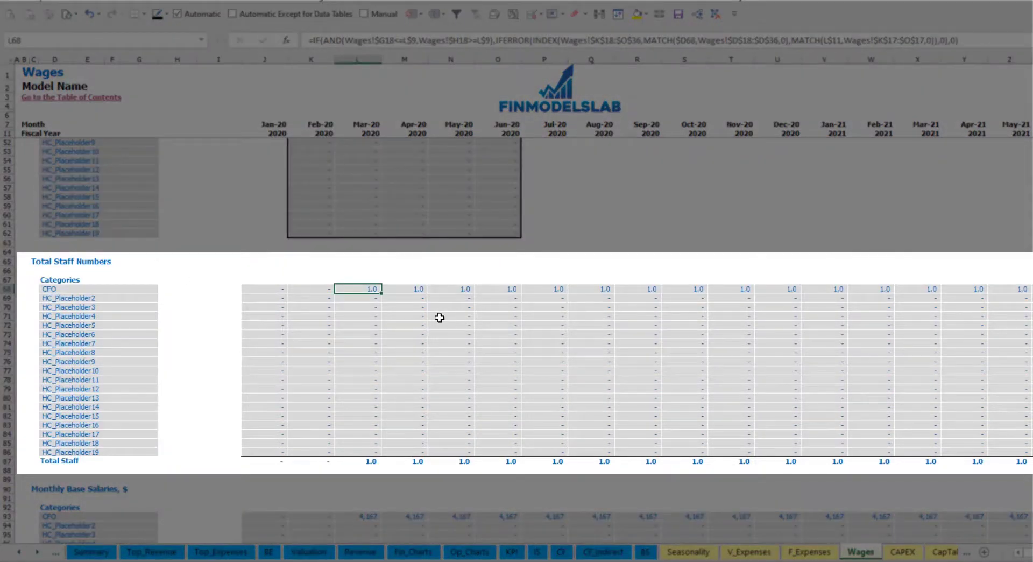
key(ctrl+Right)
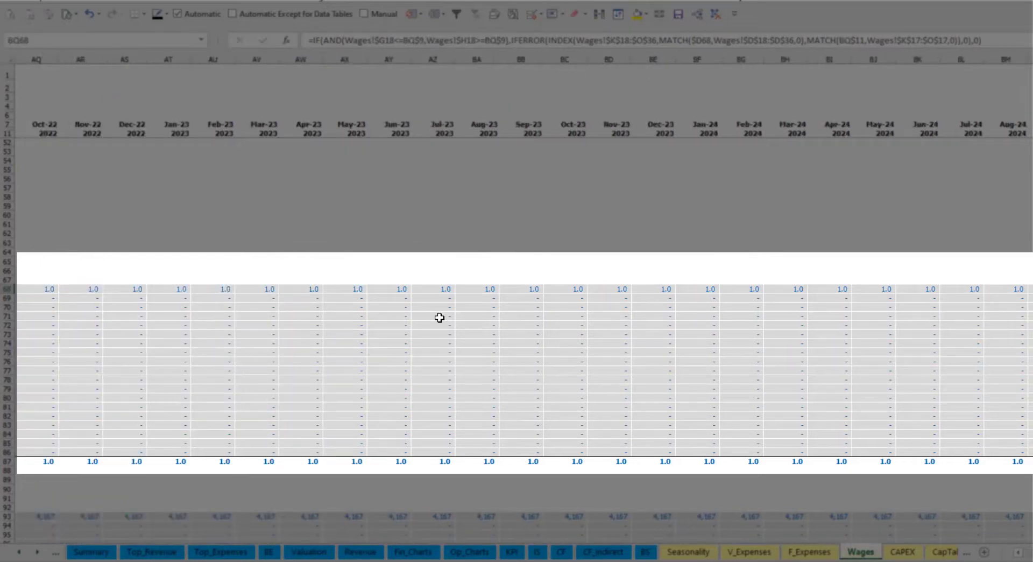
key(ctrl+Left)
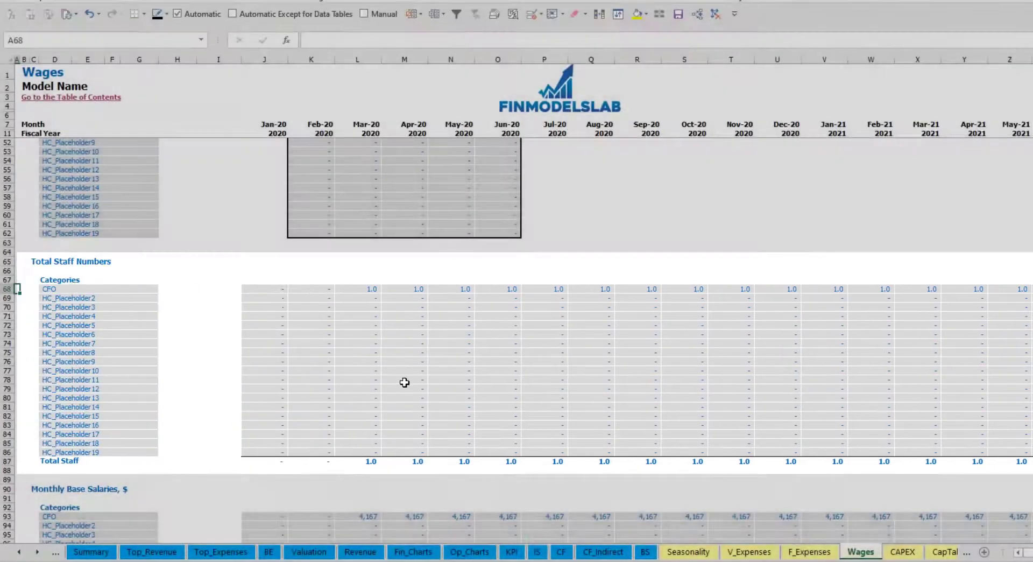
Set the CFO's annual salary raise to 5% for 2021 and copy it to 2022 through 2024
scroll(451, 291, up, 13)
click(643, 223)
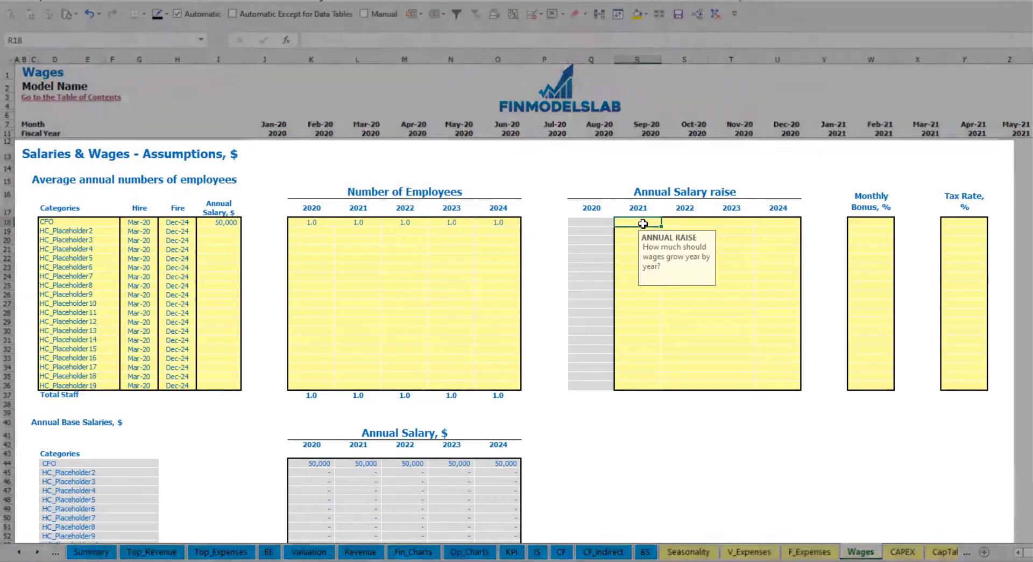
text(5%)
key(Return)
key(Up)
key(ctrl+c)
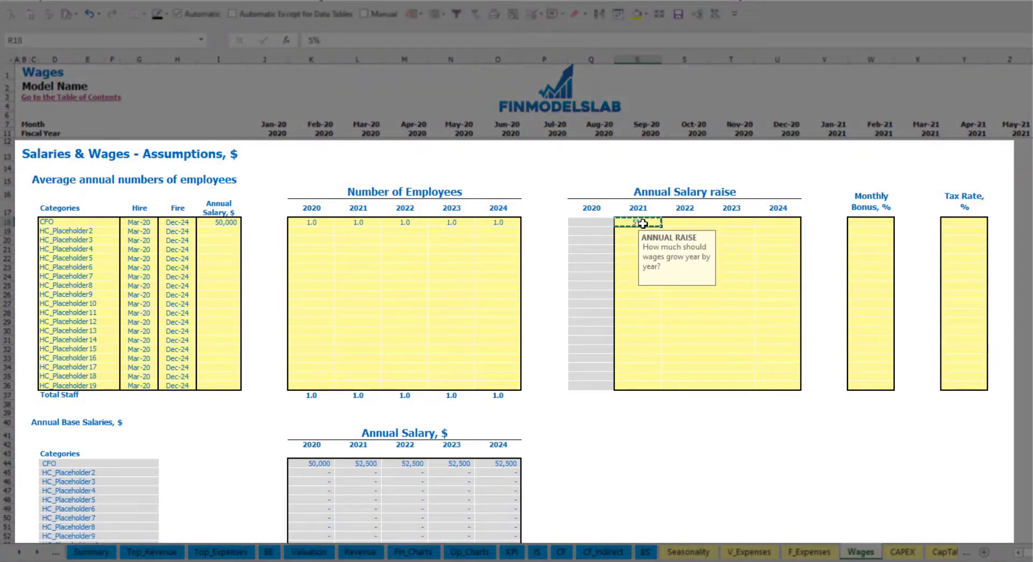
key(Right)
key(shift+Right)
key(shift+Right)
key(ctrl+v)
click(571, 429)
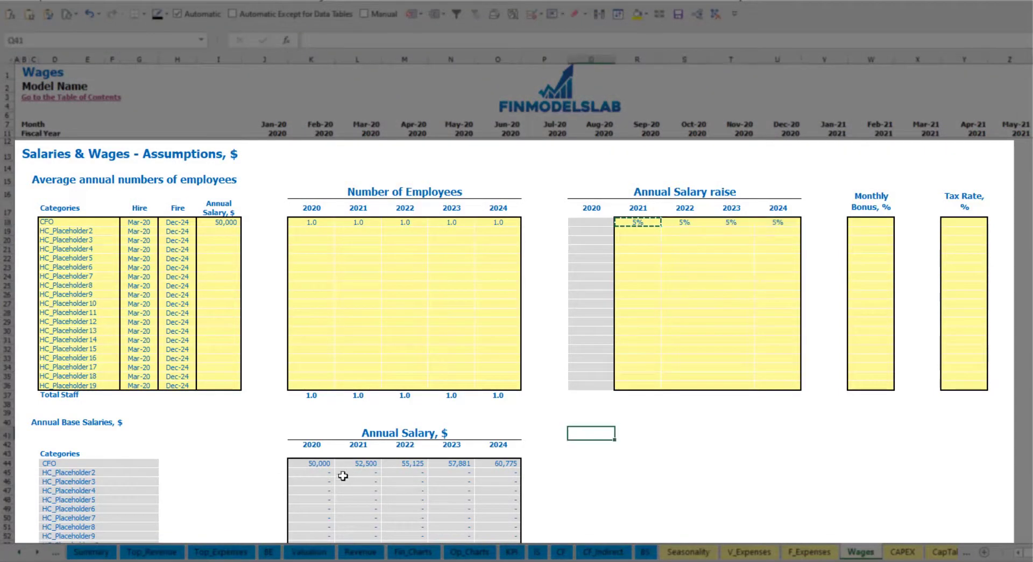
Compare the CFO's Annual Base Salaries row and its formula with the annual salary and raise inputs
drag(325, 466, 471, 458)
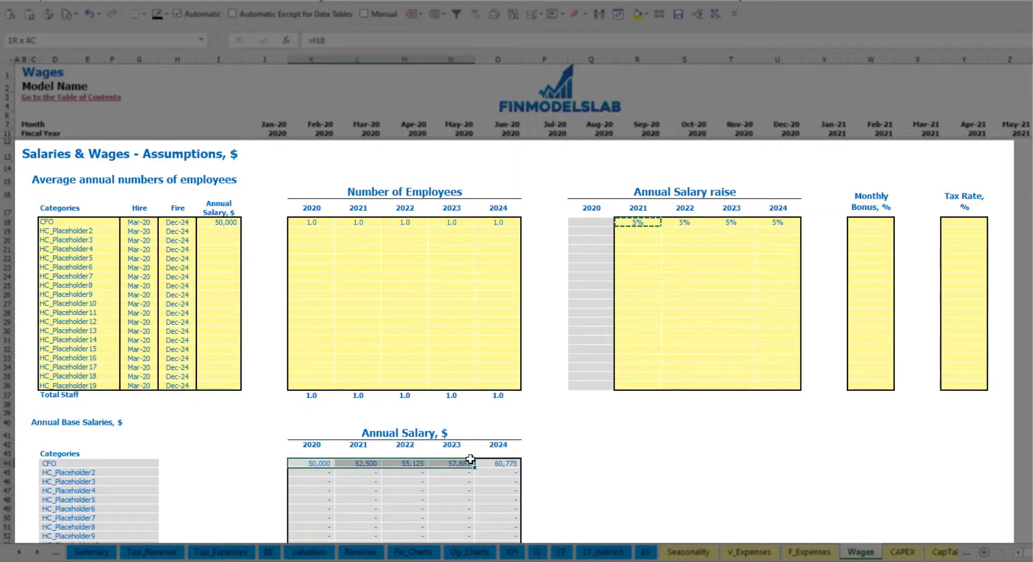
click(366, 474)
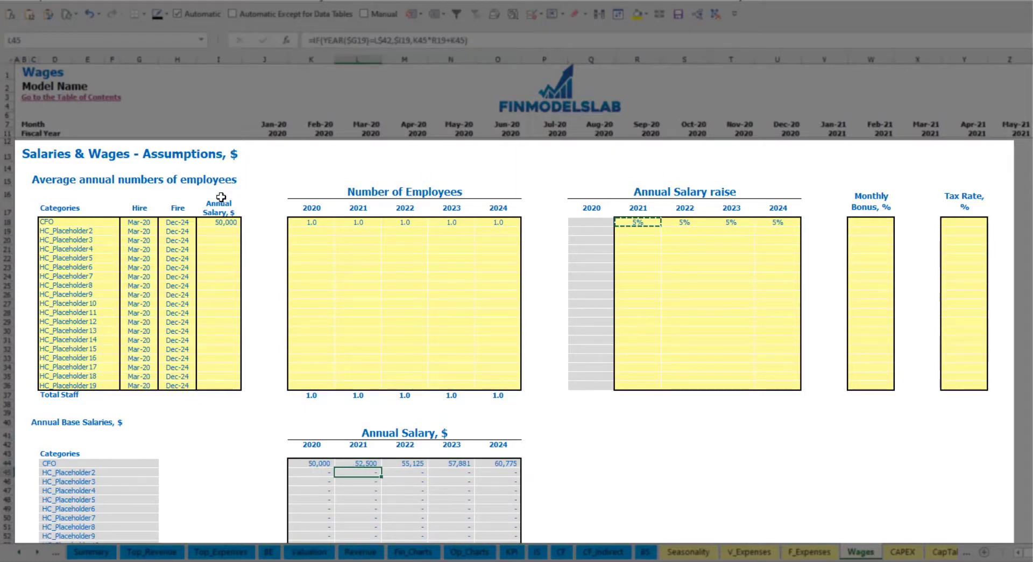
click(226, 224)
drag(653, 222, 775, 222)
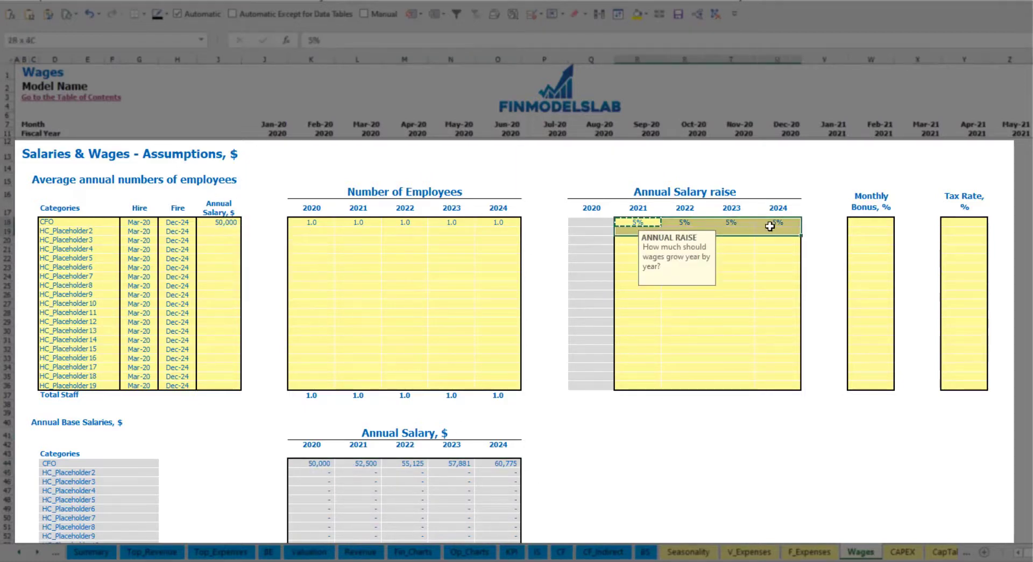
click(357, 463)
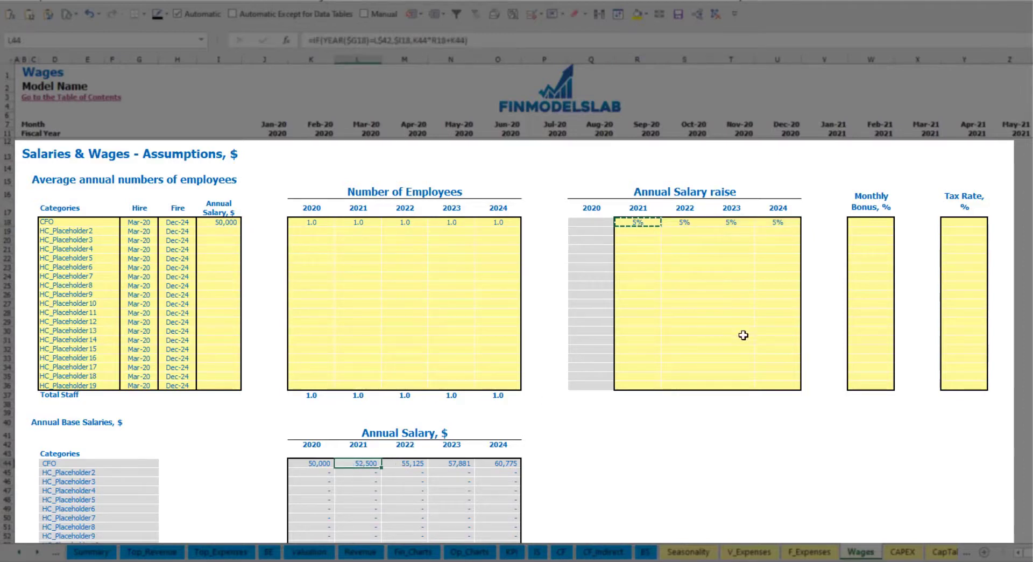
Set the CFO's monthly bonus to 10% and tax rate to 5%
click(875, 222)
text(10)
key(Return)
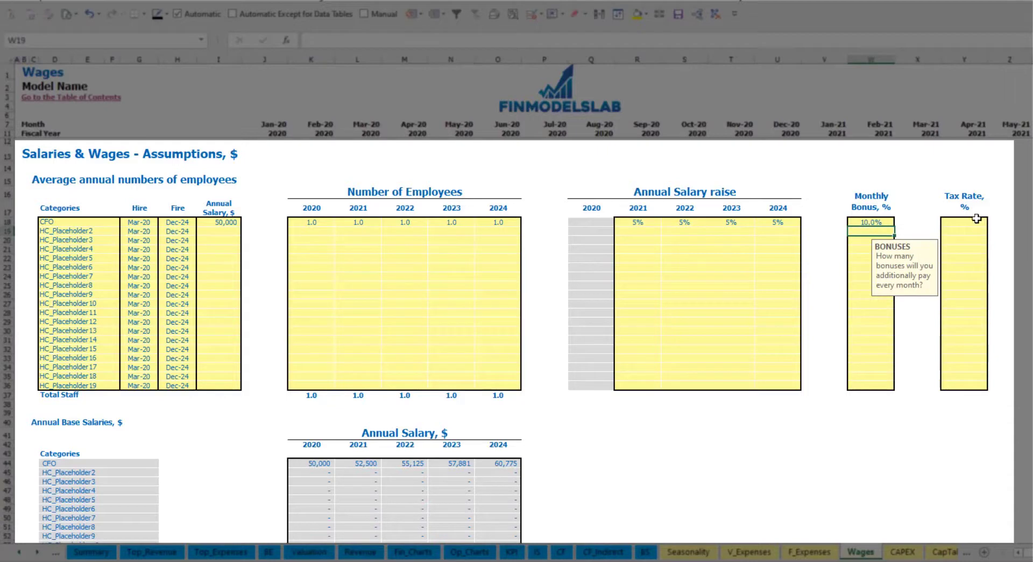
click(974, 221)
key(Return)
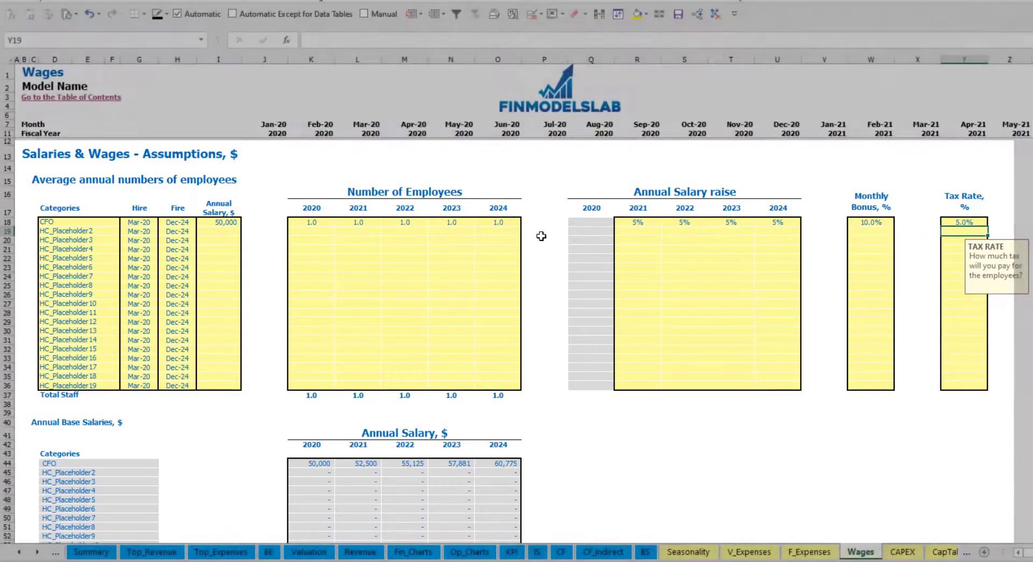
Inspect the CFO's Monthly Base Salaries row and the formula behind its Mar-20 amount
scroll(405, 341, down, 13)
scroll(393, 355, down, 3)
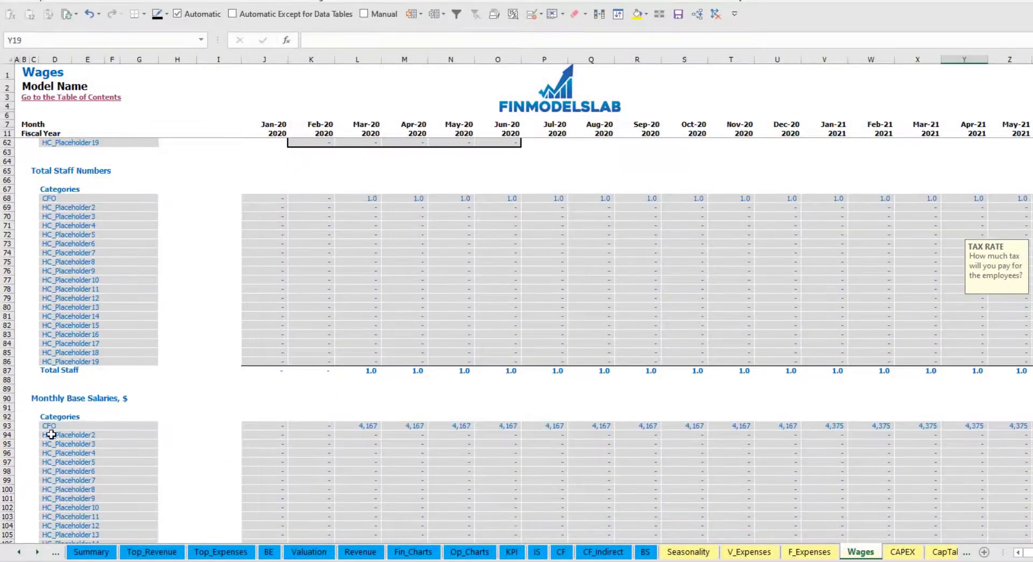
scroll(8, 428, down, 4)
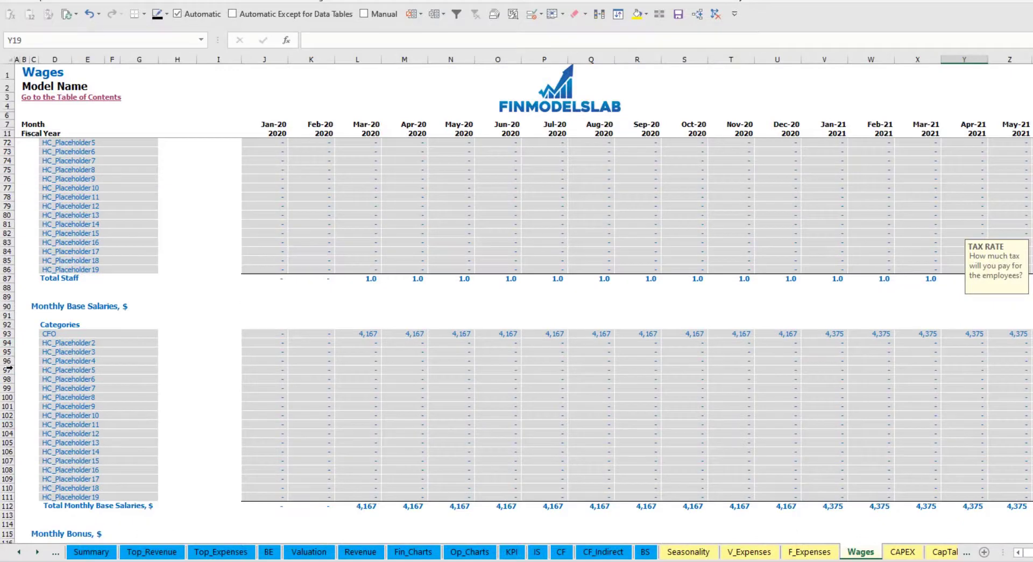
click(7, 334)
click(369, 333)
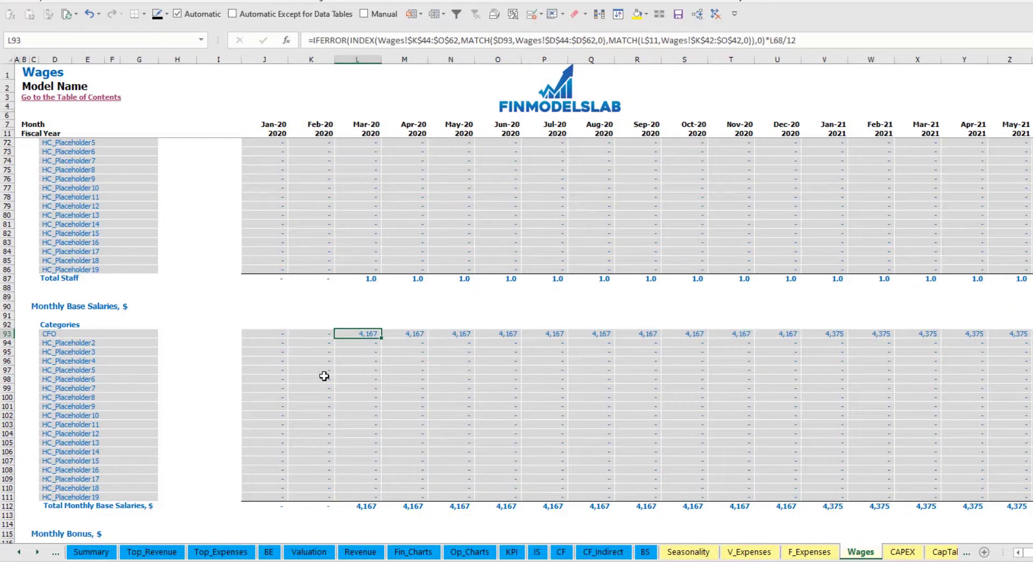
Inspect the CFO's Monthly Bonus row, the formula behind its Mar-20 amount, and the CFO's Monthly Base Taxes row
scroll(146, 403, down, 7)
click(7, 379)
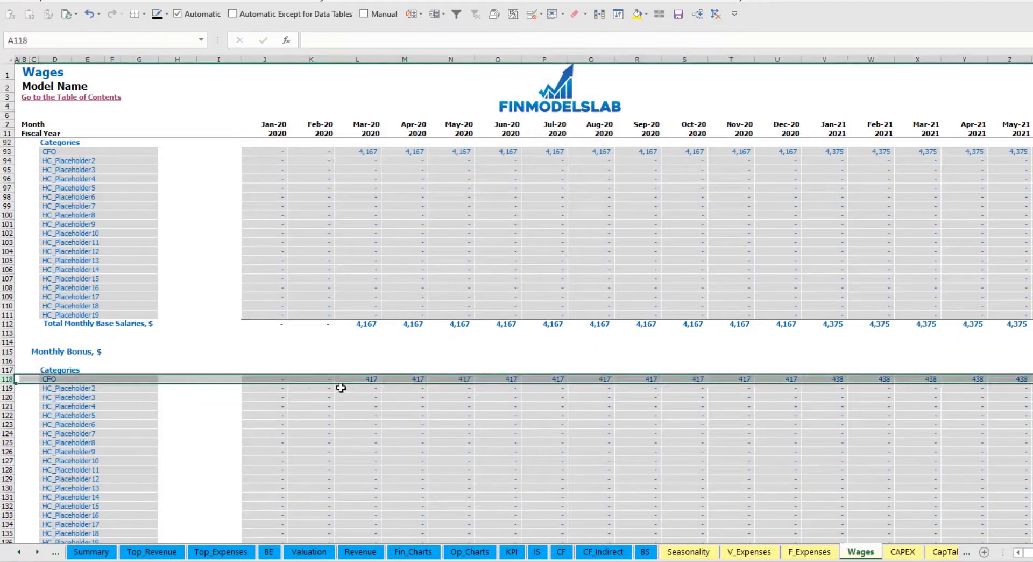
click(369, 378)
scroll(53, 393, down, 7)
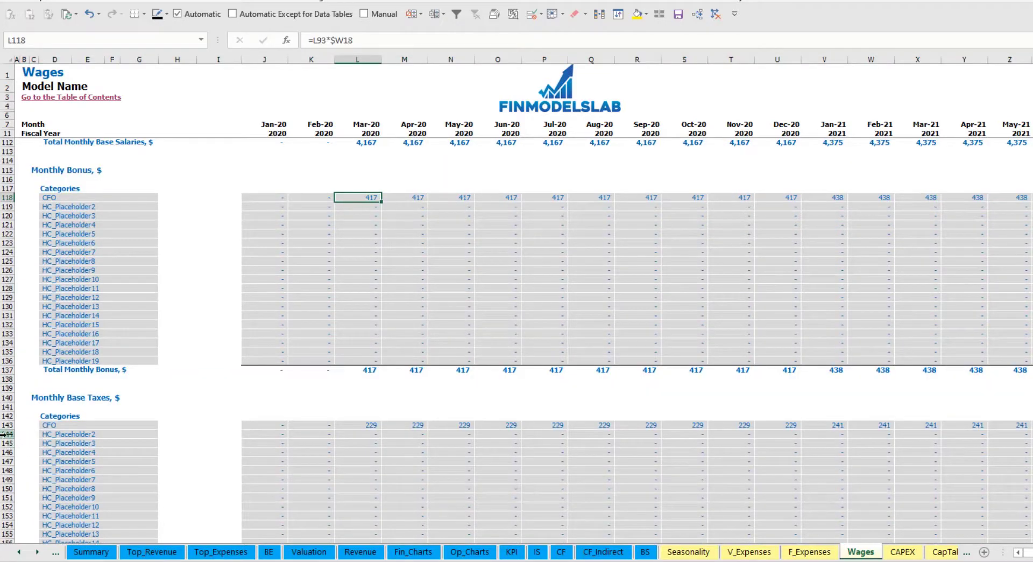
click(3, 424)
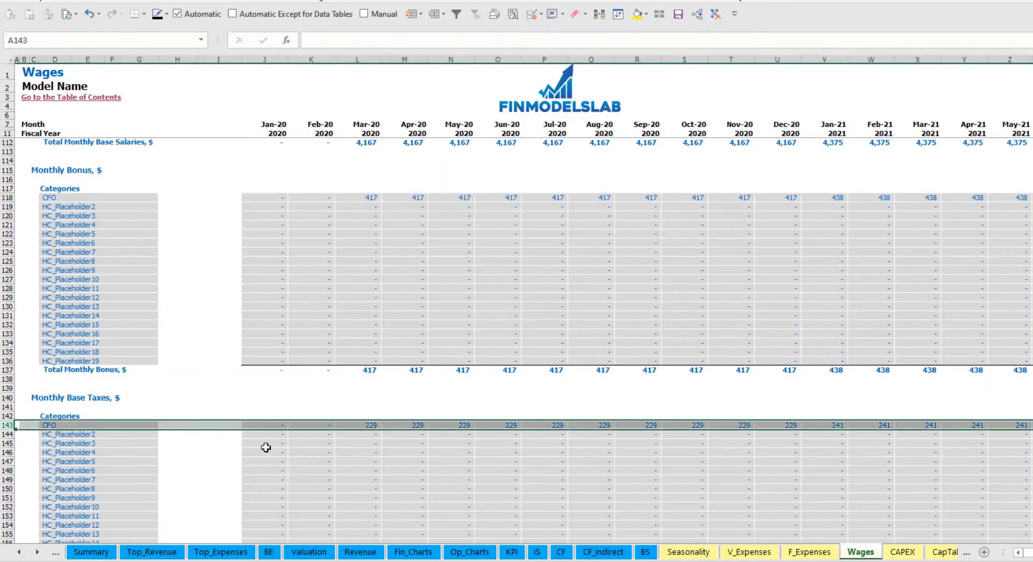
Rename the second staff category in the Salaries & Wages assumptions as Admin HC
scroll(439, 404, up, 20)
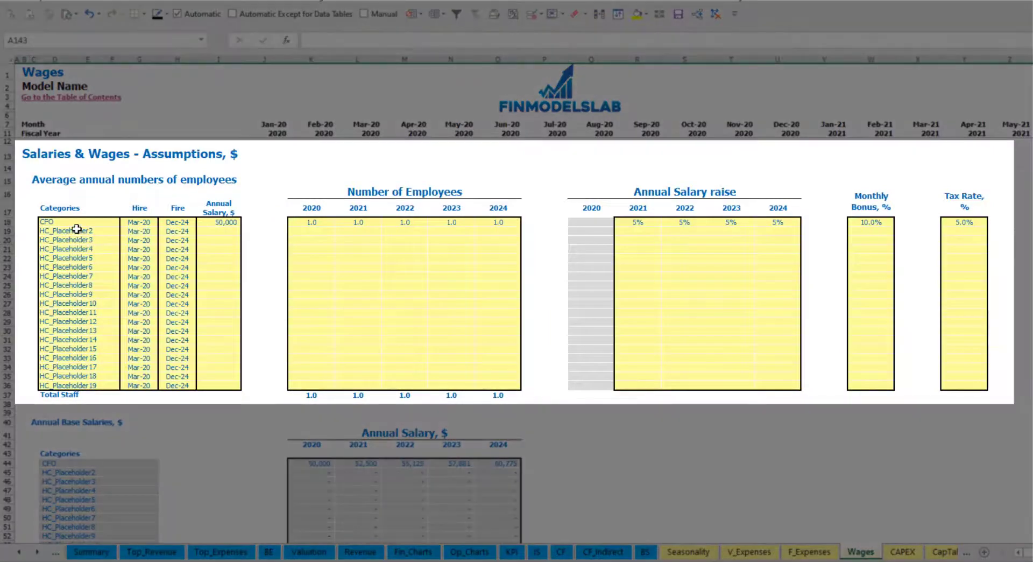
click(76, 229)
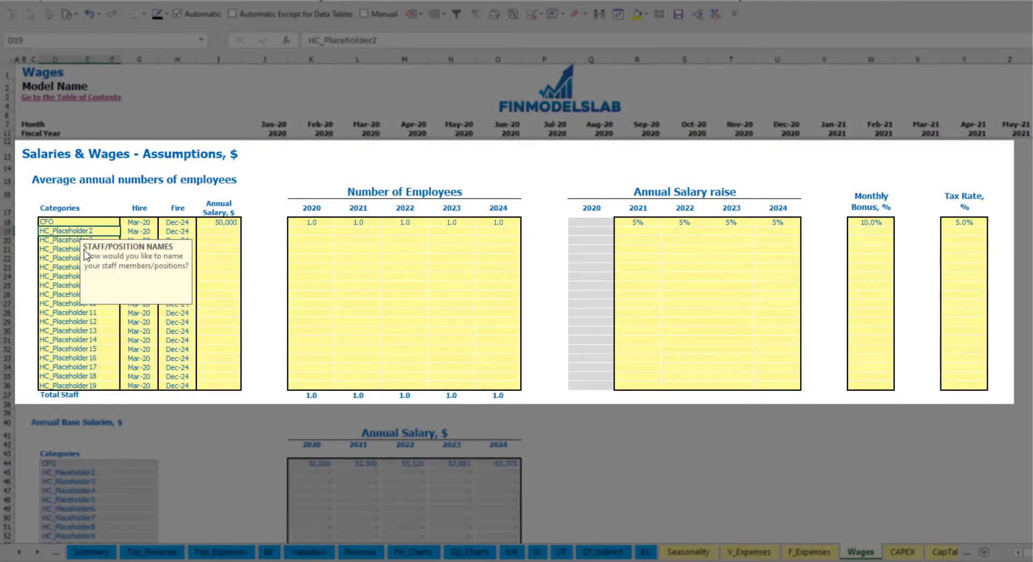
text(Admin)
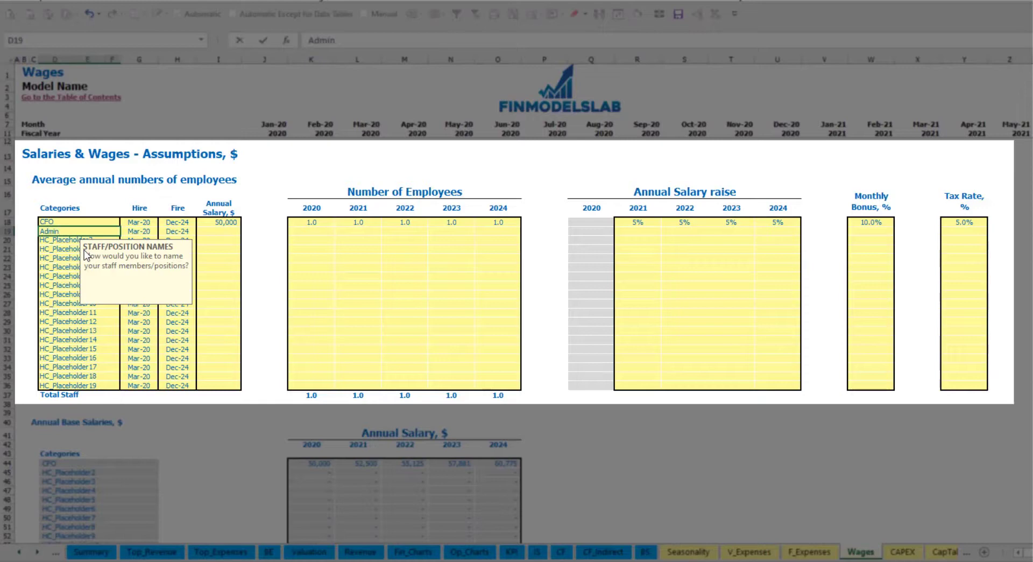
text( HC)
key(Return)
Set Admin HC's hire date to Apr-20 and its annual salary to 30,000
click(147, 232)
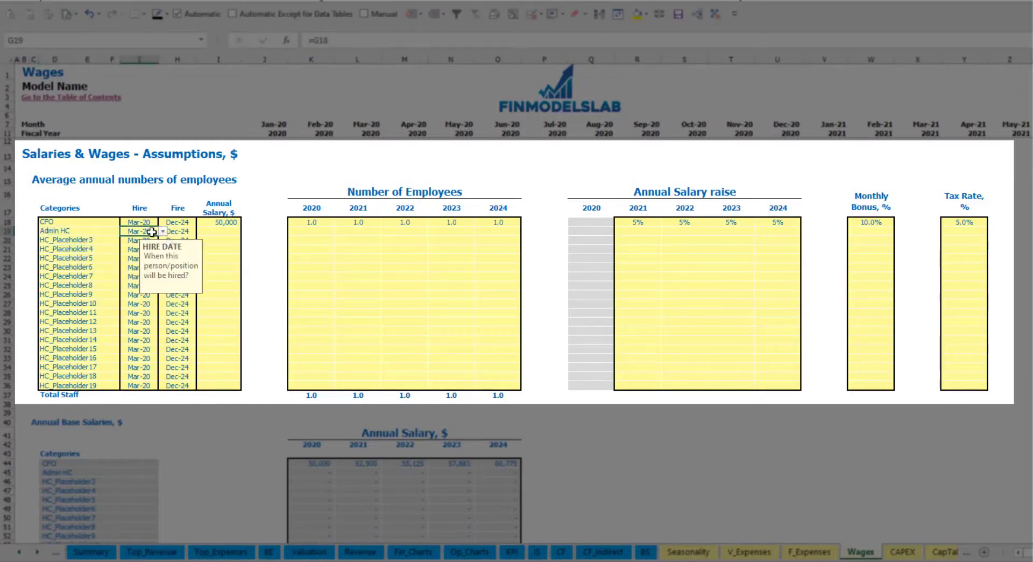
click(162, 231)
click(146, 257)
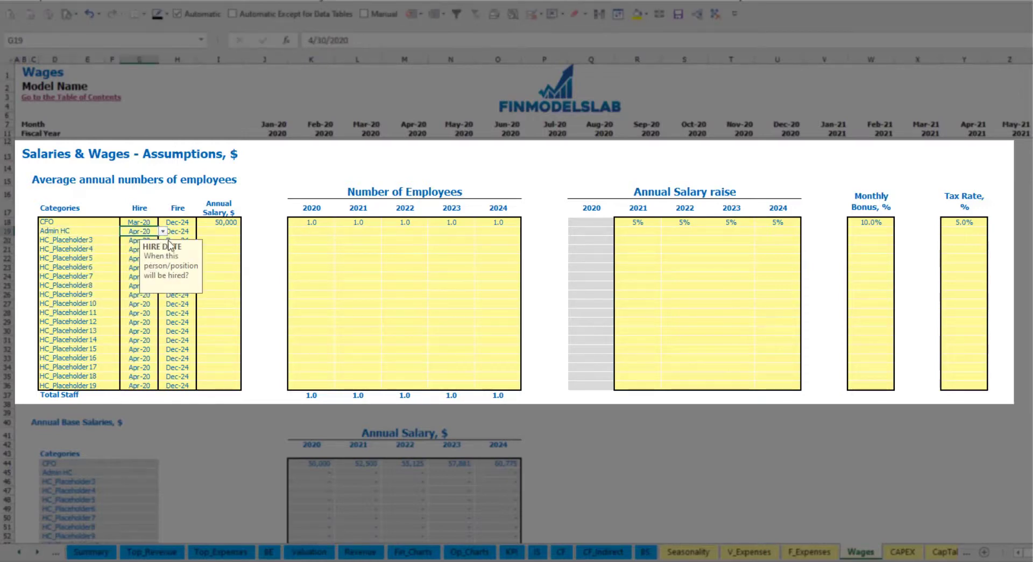
click(189, 232)
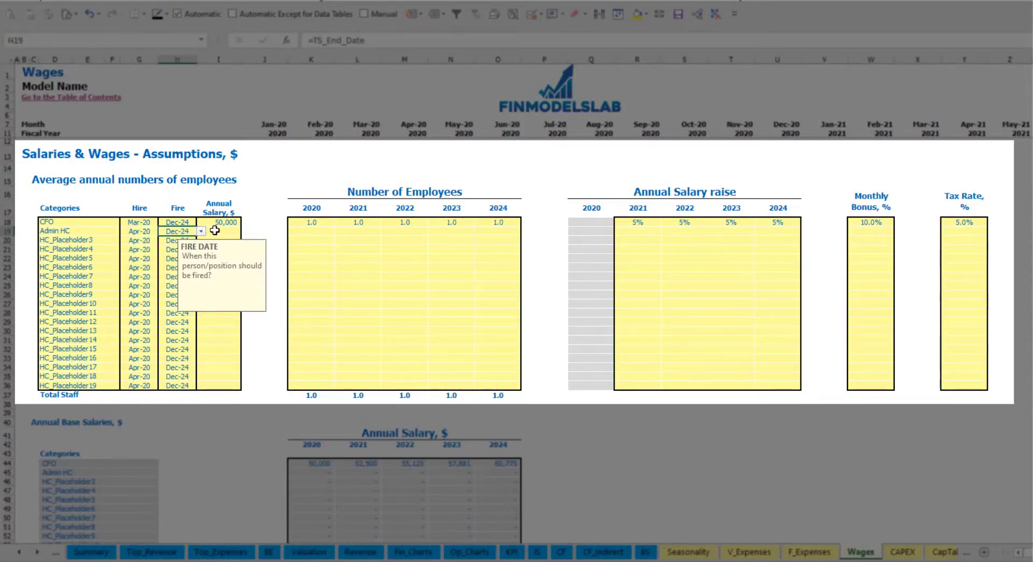
click(216, 230)
text(3000)
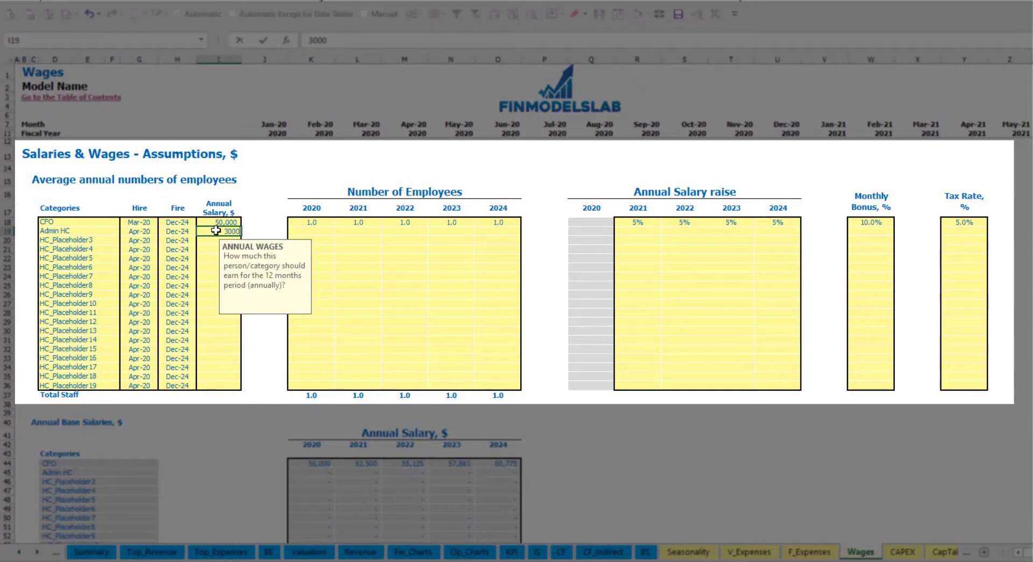
Enter Admin HC's number of employees as 2, 4, 6, 8 and 10 for 2020 through 2024
click(321, 230)
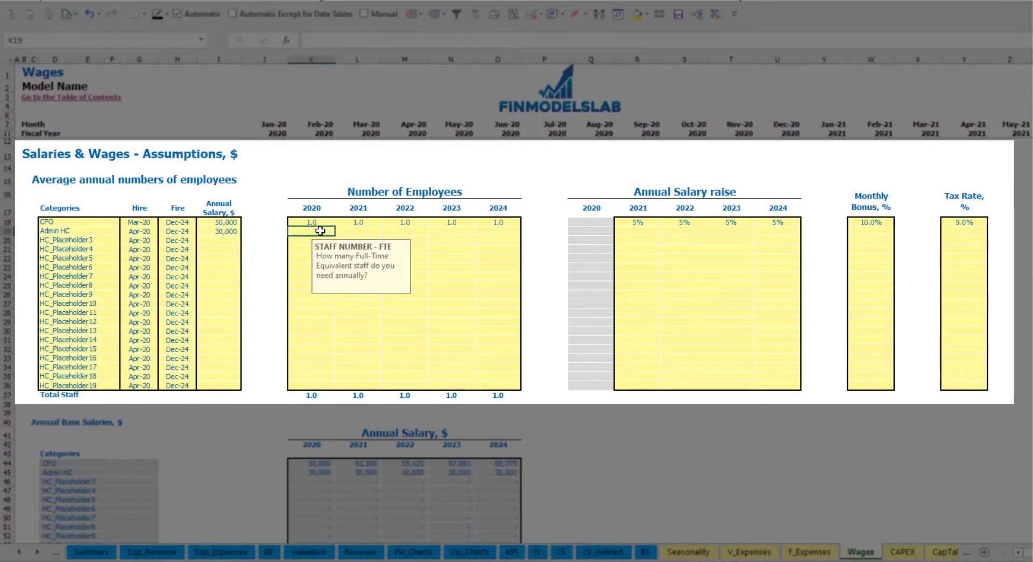
key(Tab)
text(4)
key(Tab)
text(6)
key(Tab)
text(8)
key(Tab)
key(Tab)
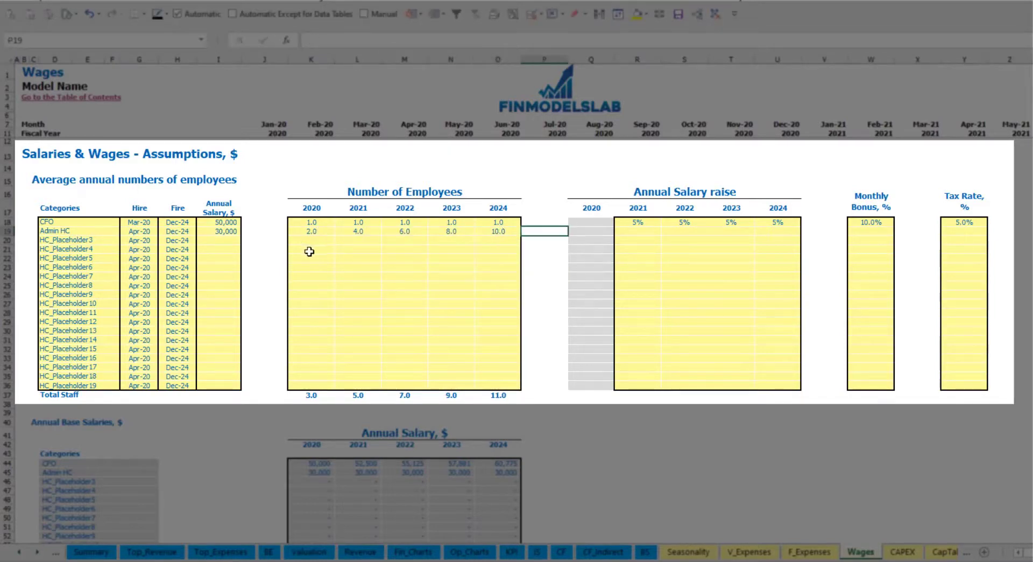
Set Admin HC's annual salary raise to 3% for 2021 and copy it to 2022 through 2024
click(635, 231)
key(ctrl+d)
key(ctrl+c)
key(Right)
key(shift+Right)
key(shift+Right)
key(ctrl+v)
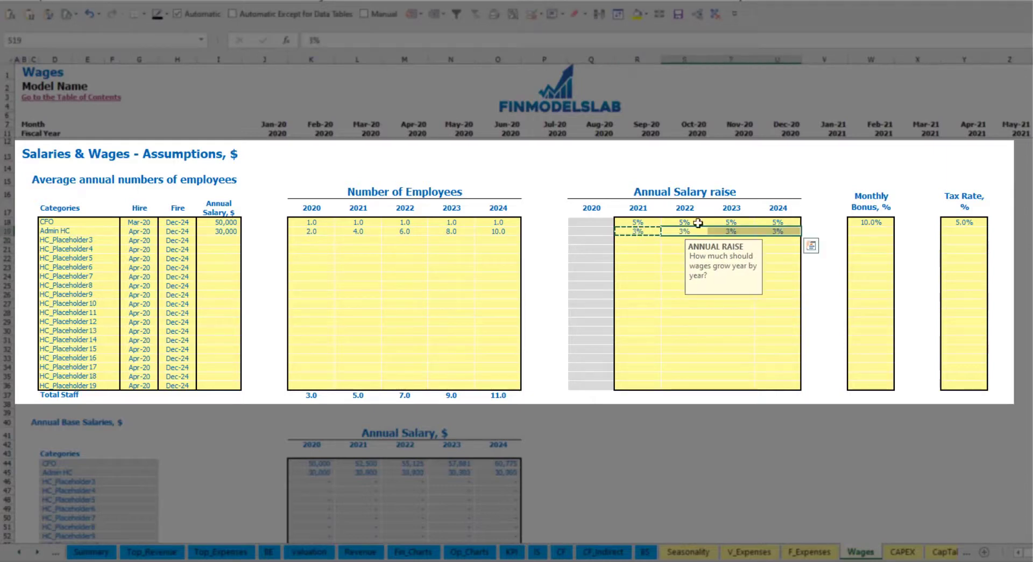
Set Admin HC's monthly bonus to 5% and tax rate to 5%
click(885, 235)
text(5%)
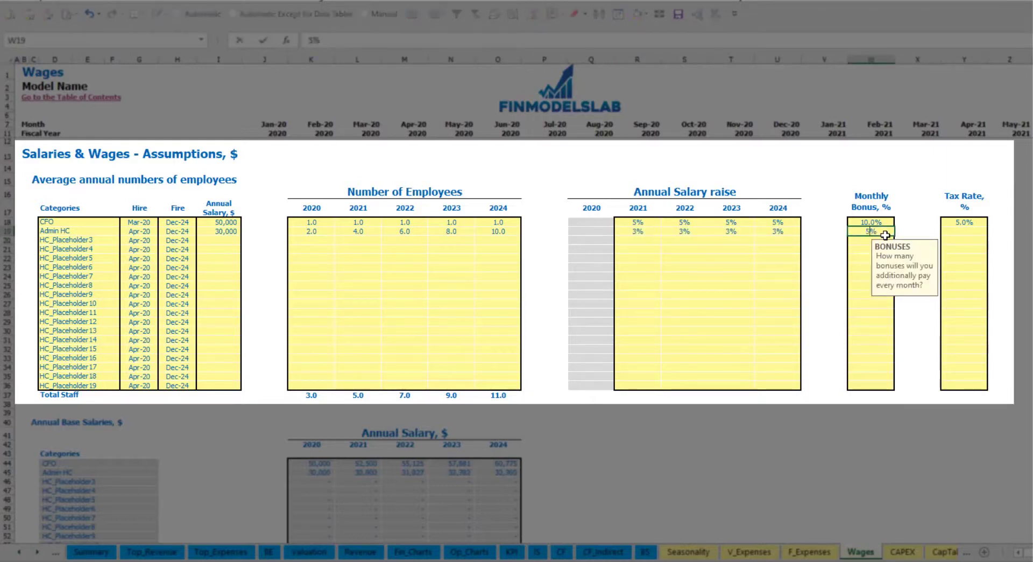
key(Right)
key(Right)
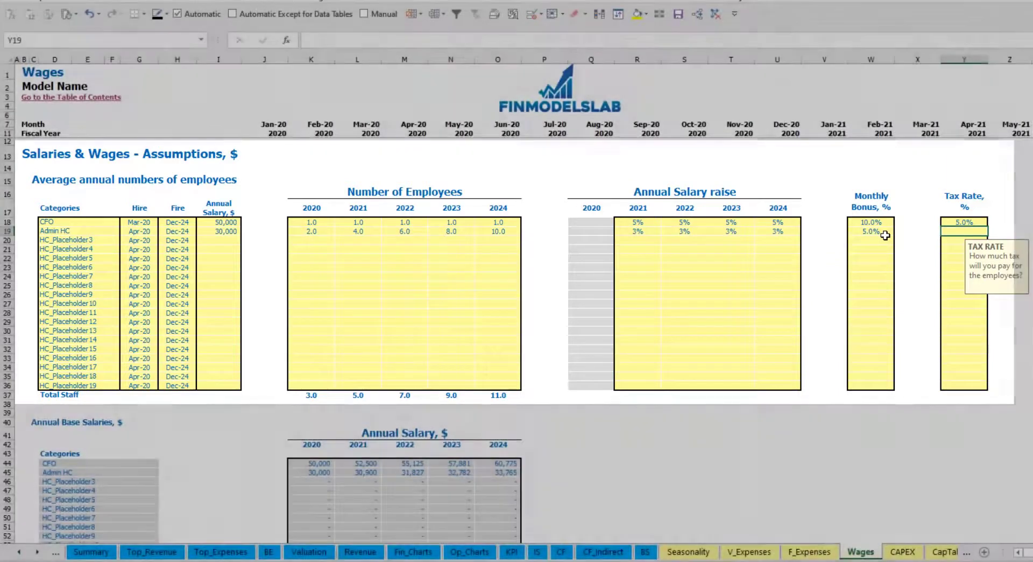
text(5%)
key(Return)
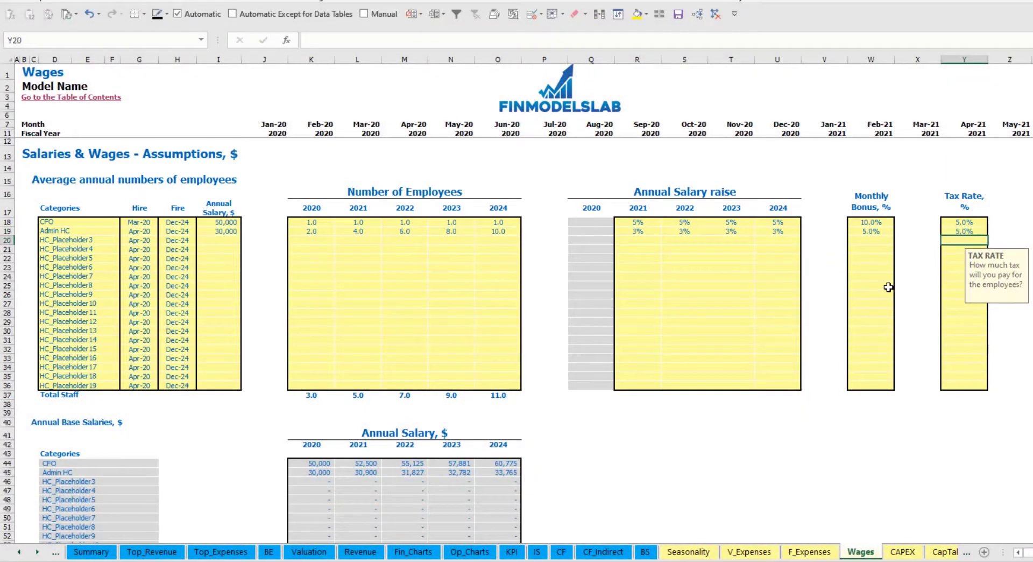
Examine Admin HC's monthly Total Staff Numbers and their formula from Apr-20 across the following years
scroll(395, 335, down, 13)
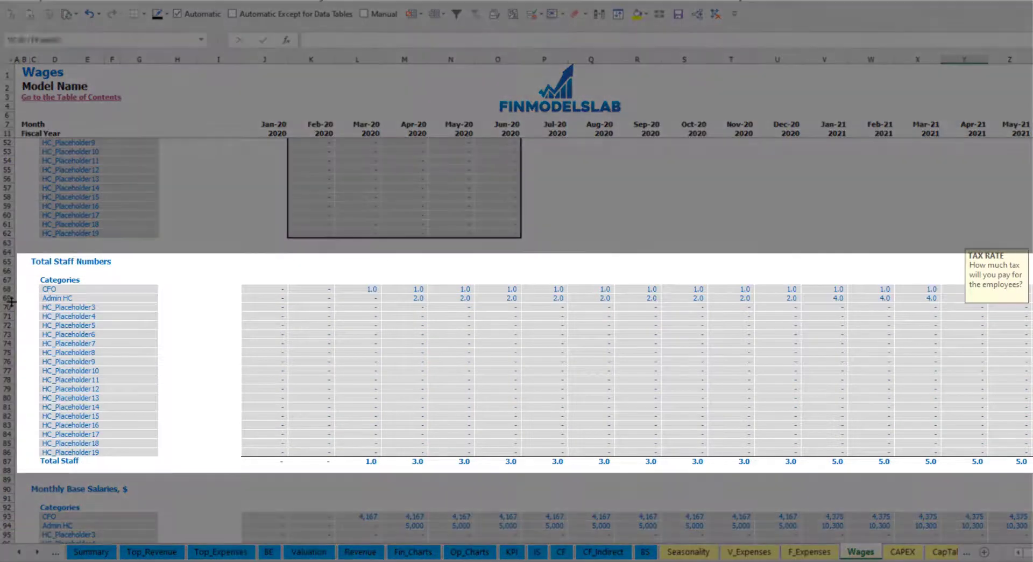
click(10, 298)
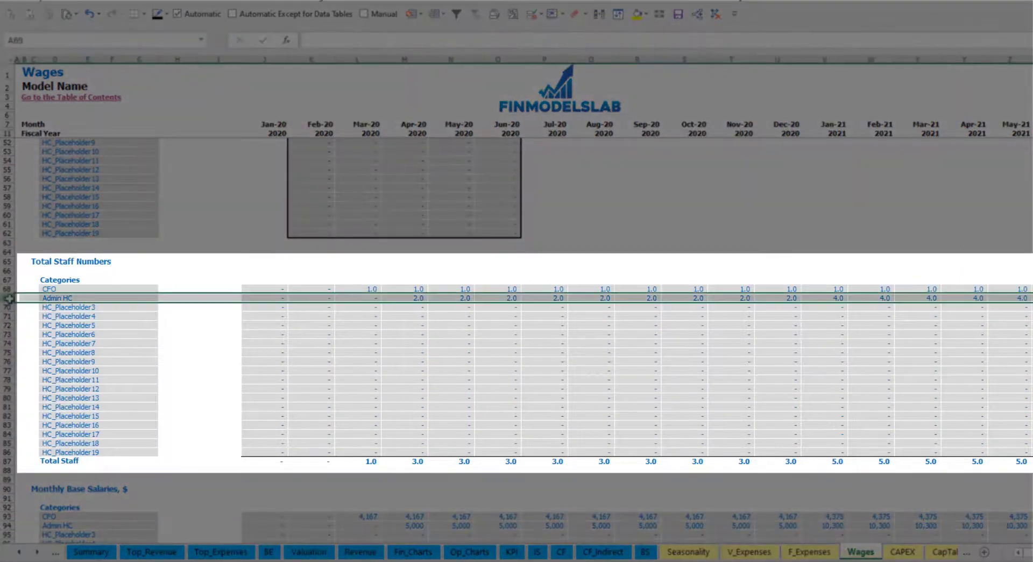
click(416, 297)
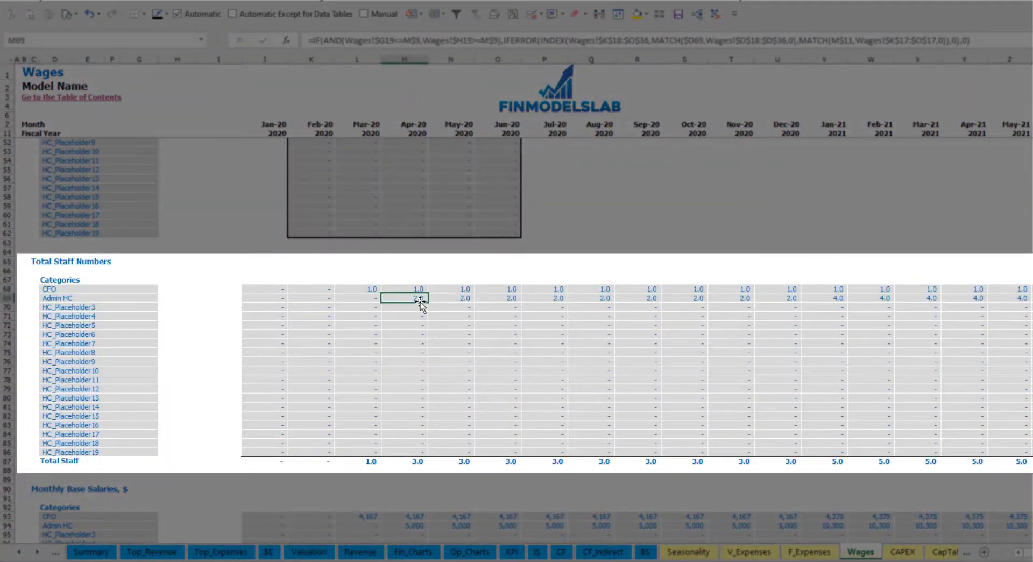
drag(416, 297, 786, 297)
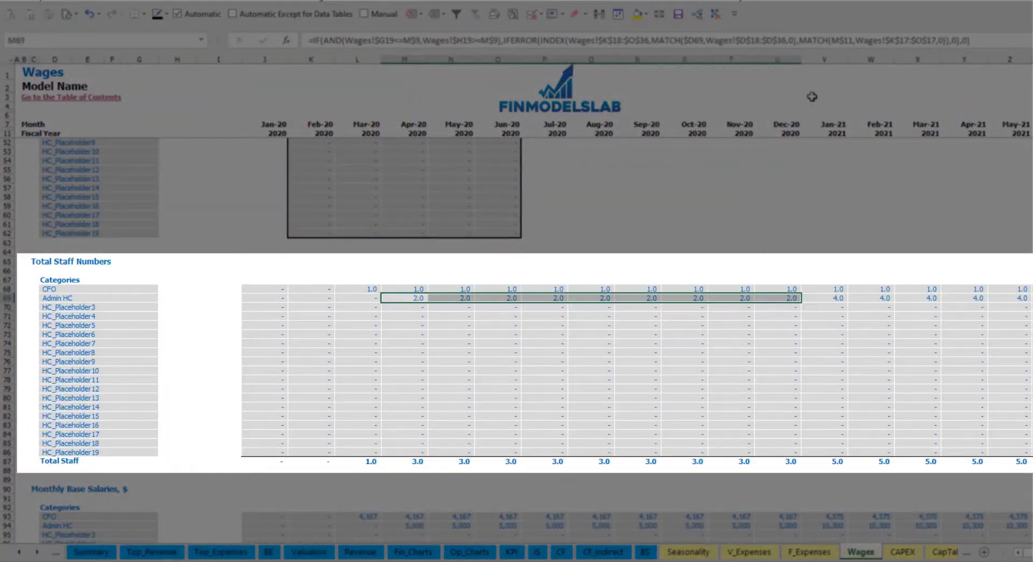
click(842, 297)
drag(842, 295, 1030, 297)
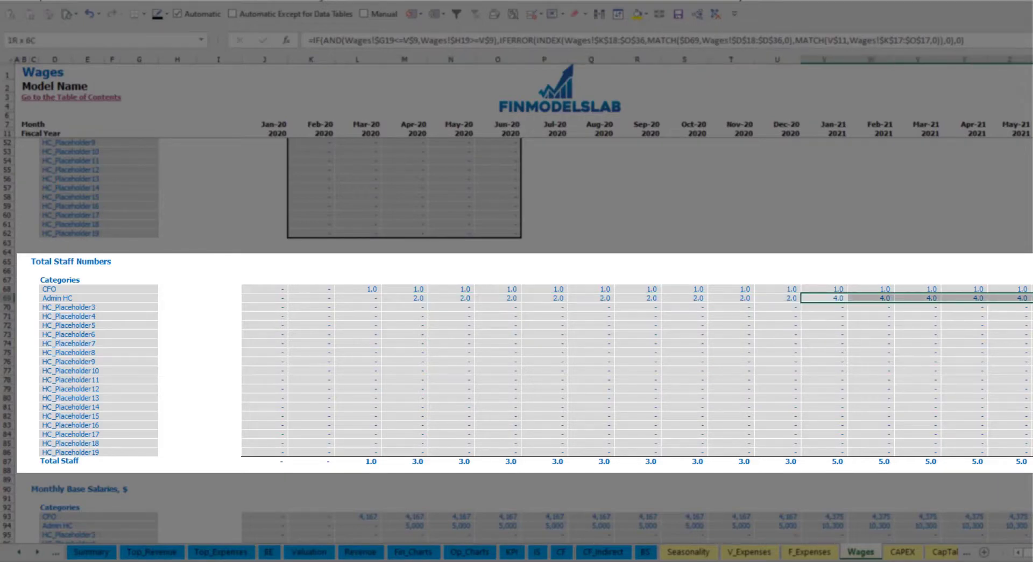
scroll(517, 302, right, 10)
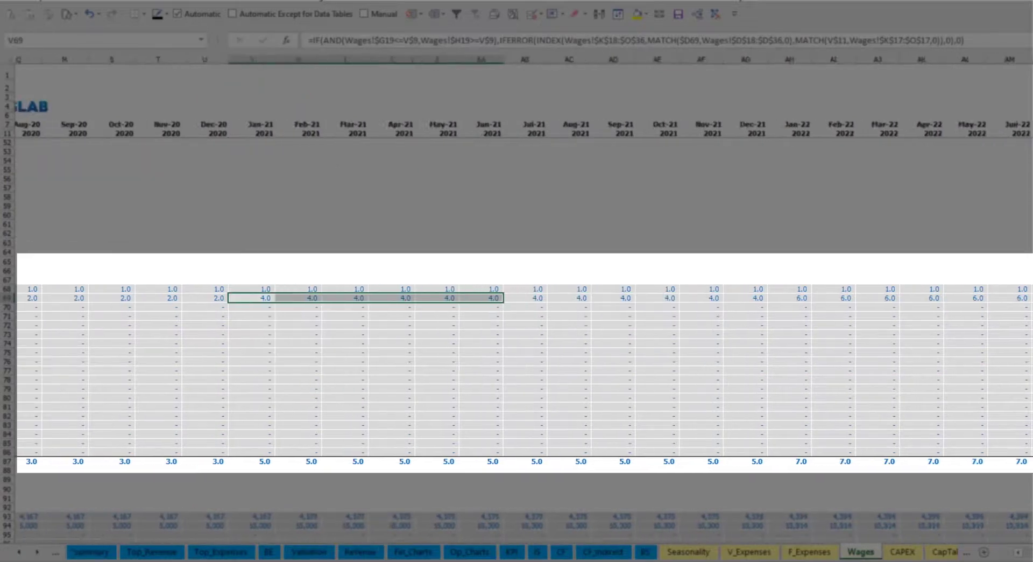
scroll(1020, 353, right, 1)
click(942, 298)
scroll(861, 296, right, 8)
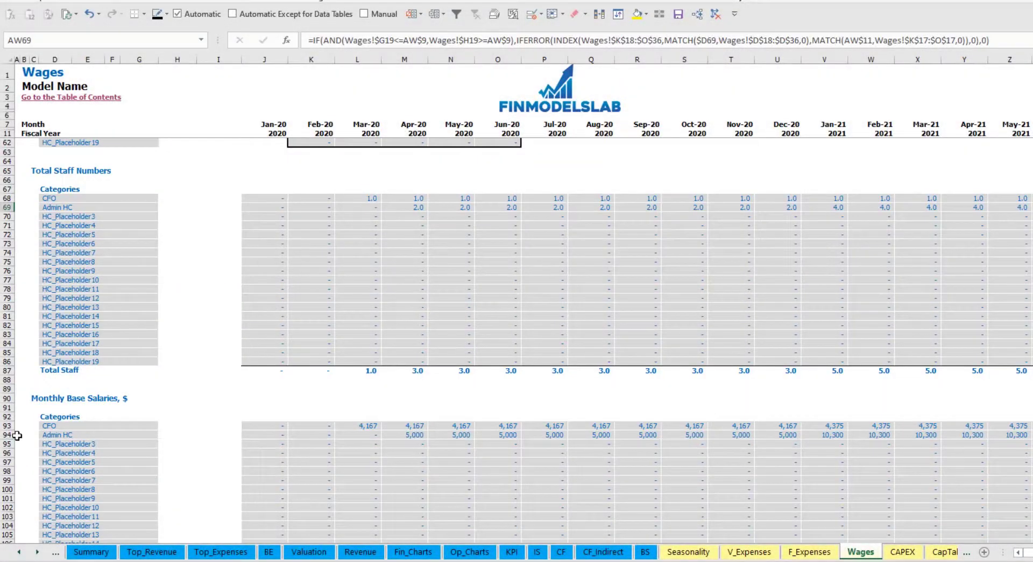
Compare Admin HC's Monthly Base Salaries and formula with its staff numbers in Apr-20 and May-21
click(8, 435)
click(410, 435)
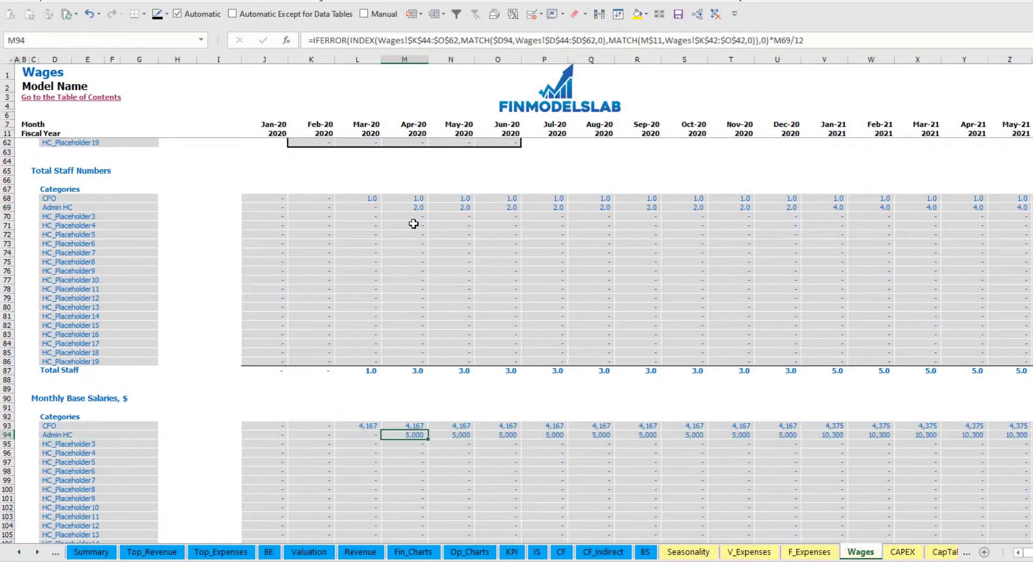
click(412, 207)
click(1011, 208)
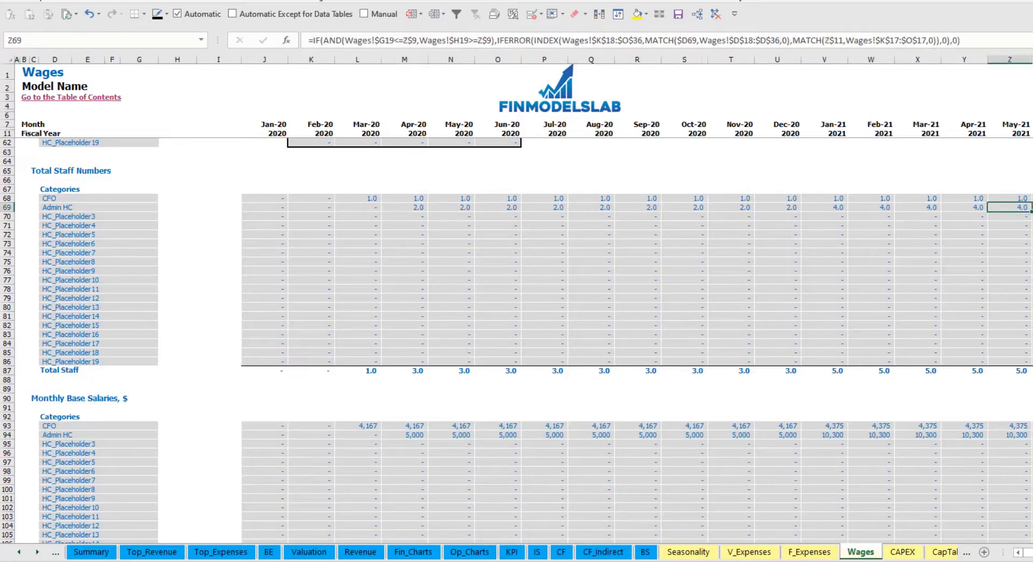
click(1021, 435)
Review the Monthly Bonus and Monthly Base Taxes sections with their totals for both staff categories
scroll(823, 463, down, 10)
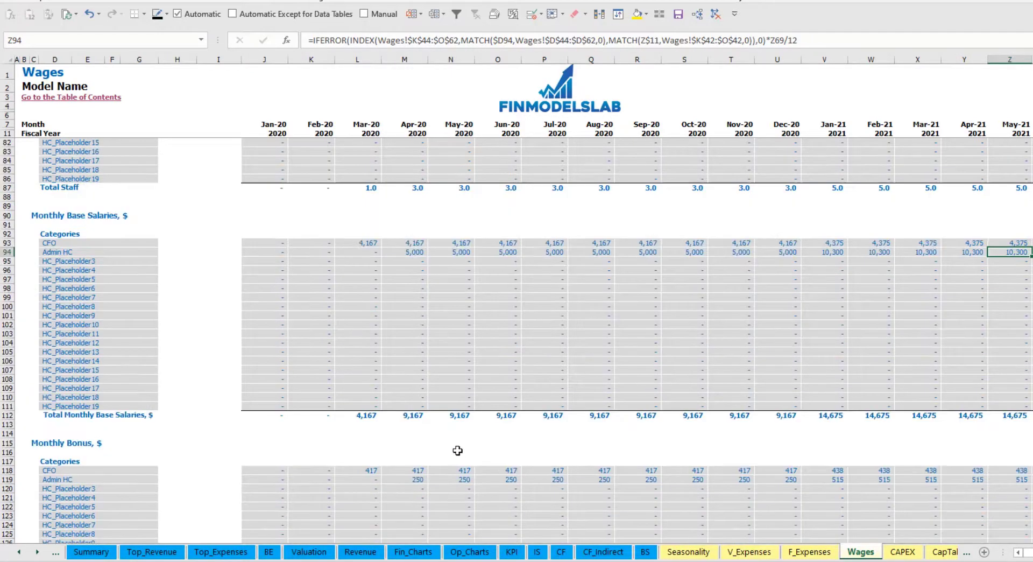
scroll(357, 400, down, 7)
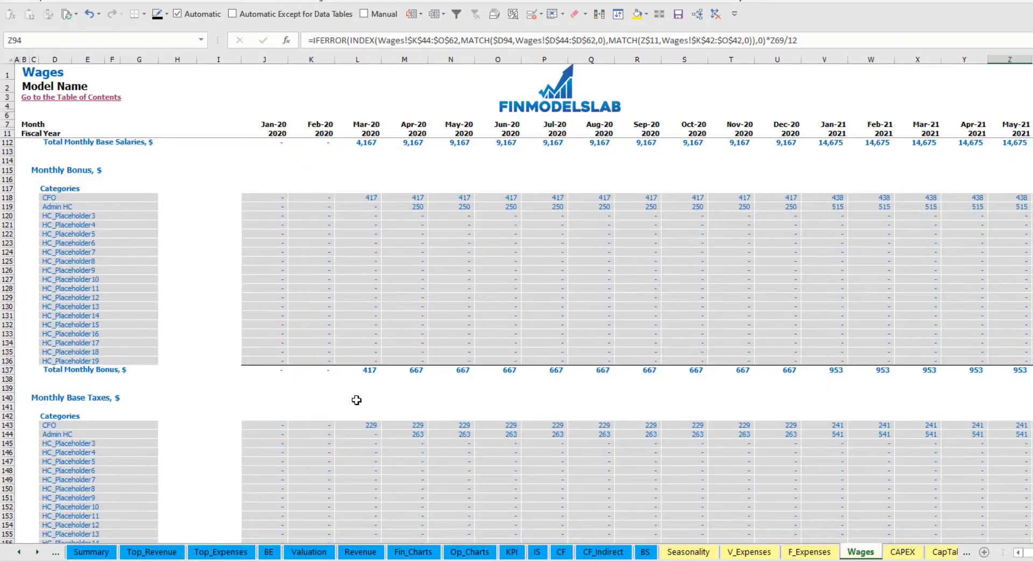
scroll(243, 421, down, 3)
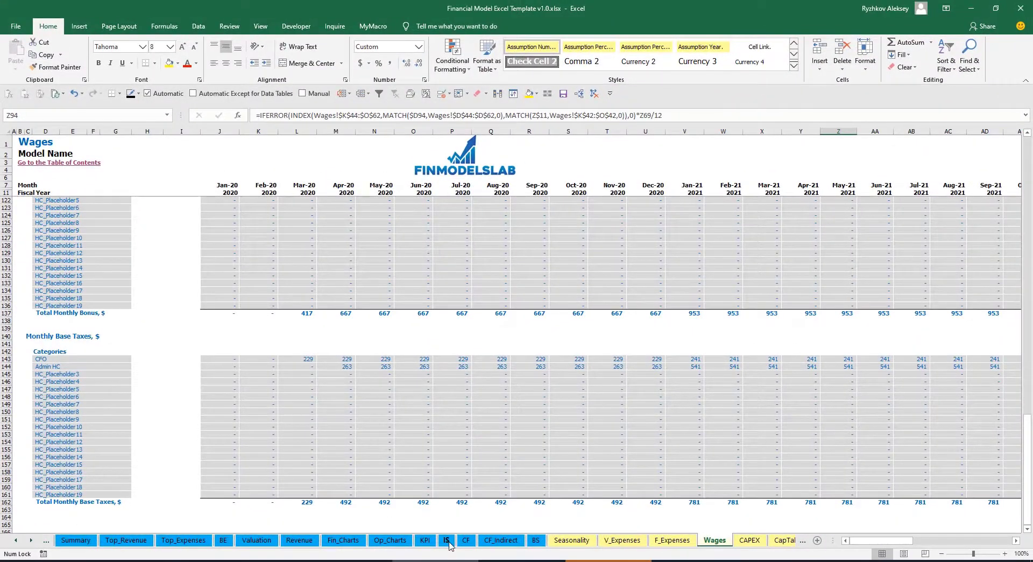
Expand the Salary and Wages group on the Income Statement and examine the CFO and Admin HC lines
click(446, 540)
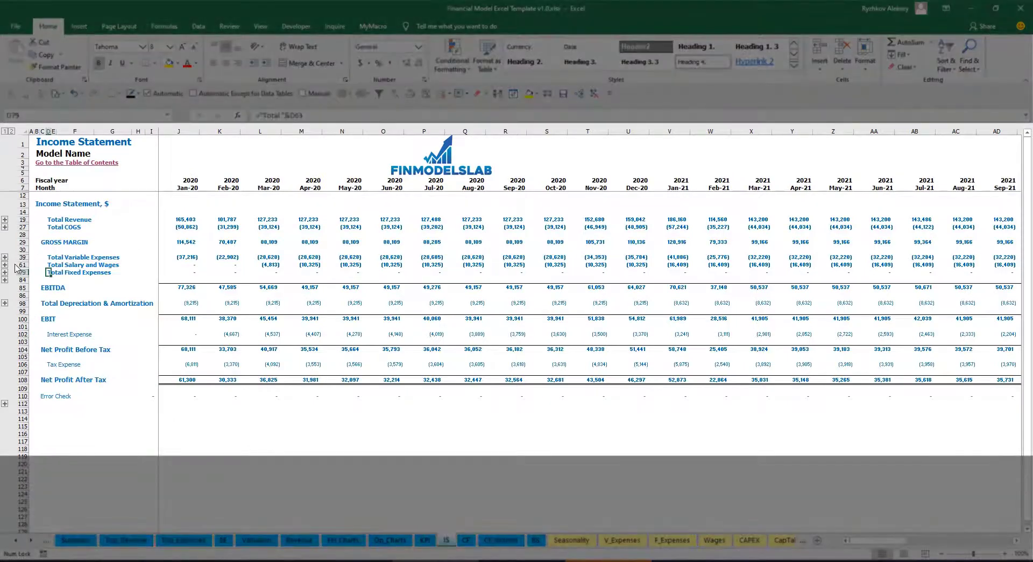
click(5, 264)
click(163, 279)
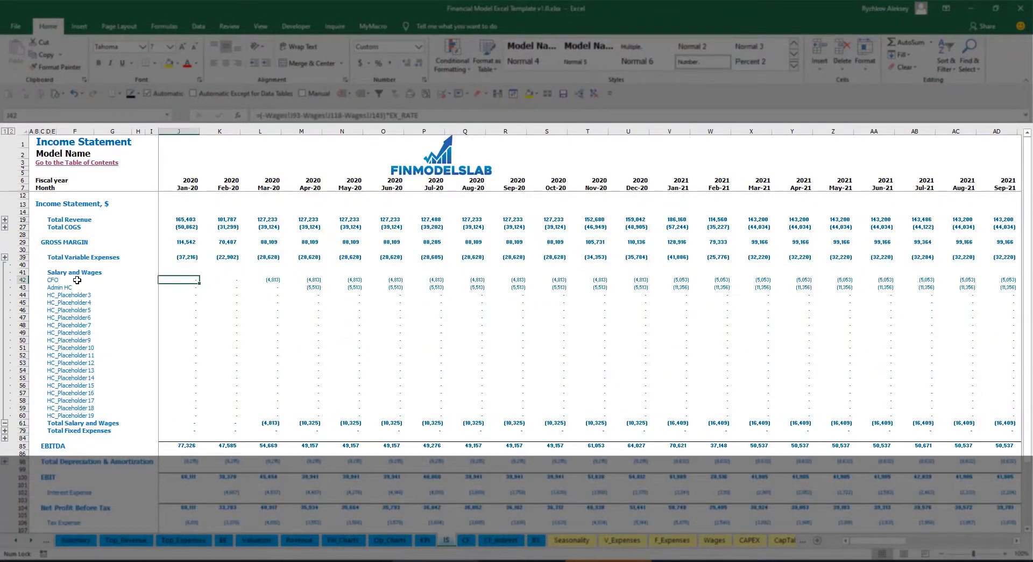
drag(54, 278, 53, 415)
click(93, 286)
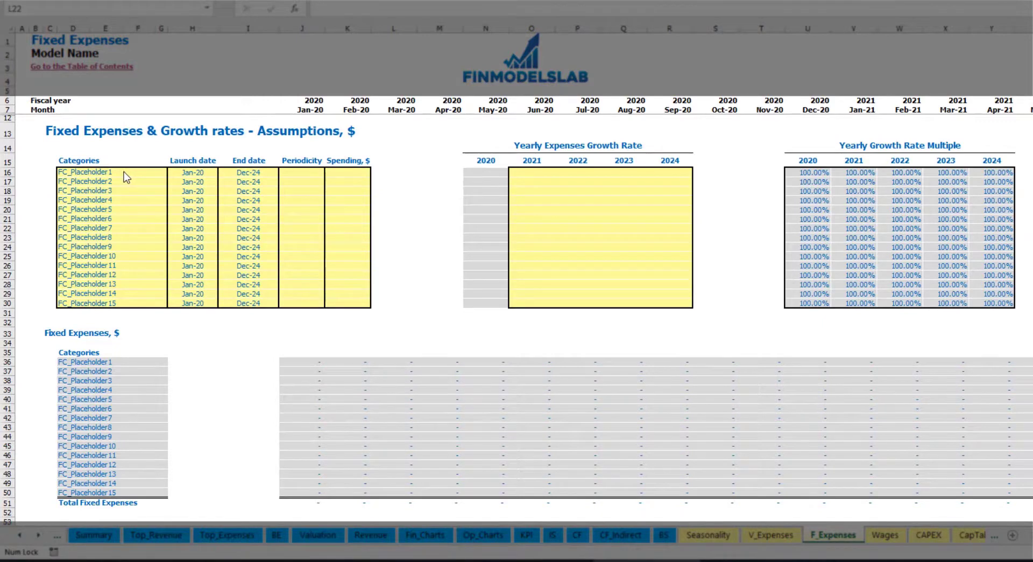
Rename the first category in the Fixed Expenses assumptions as Utilities
click(112, 172)
text(Utilities)
key(Return)
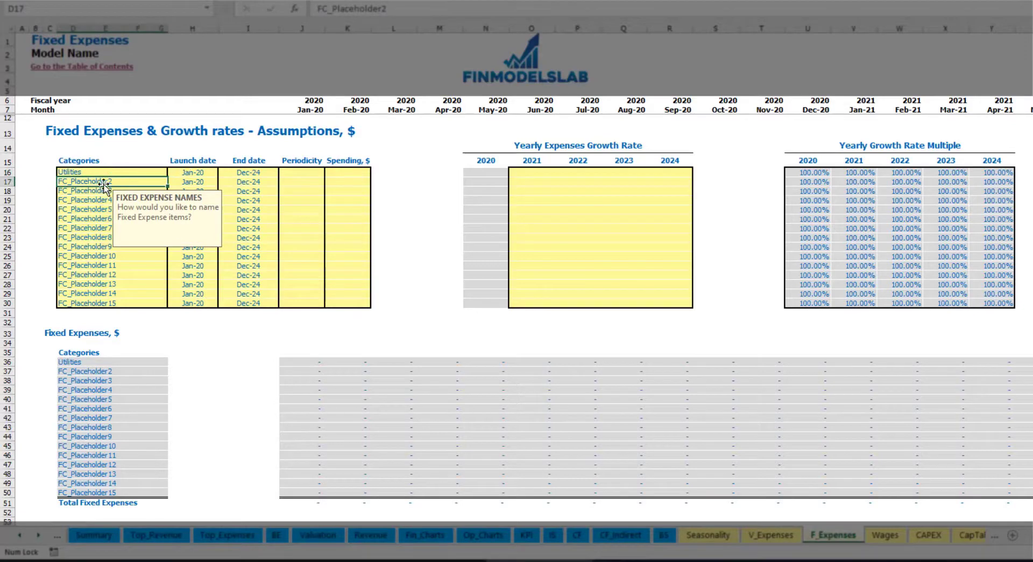
Set the Utilities launch date to Mar-20, and check its end date and the first month of the timeline
click(194, 172)
click(222, 172)
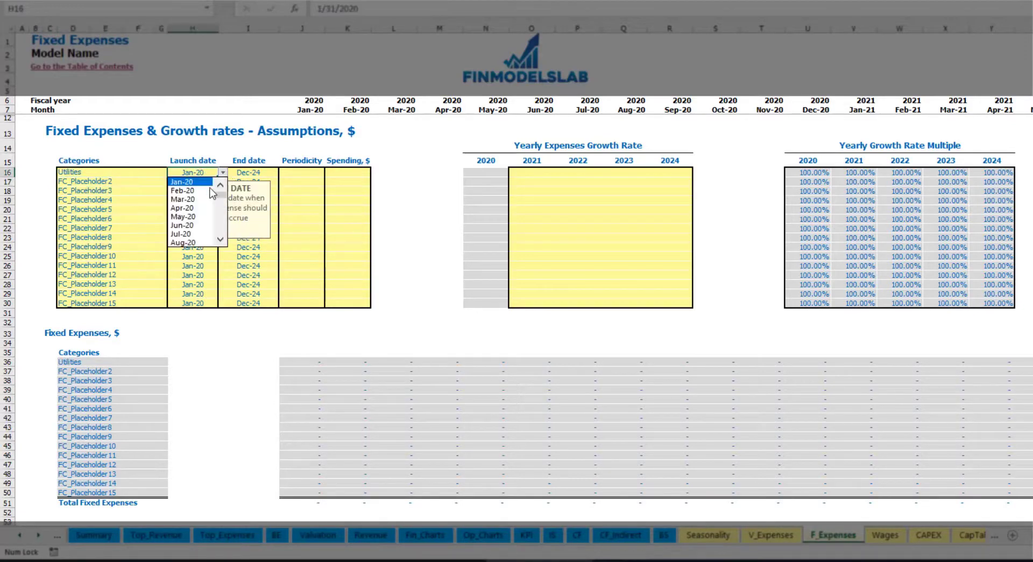
click(203, 199)
click(260, 171)
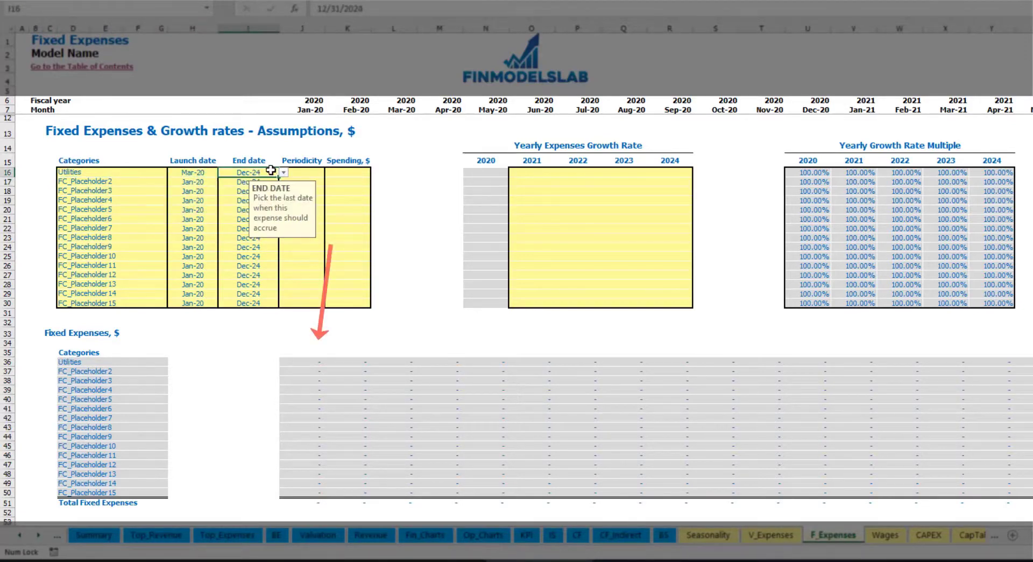
click(310, 110)
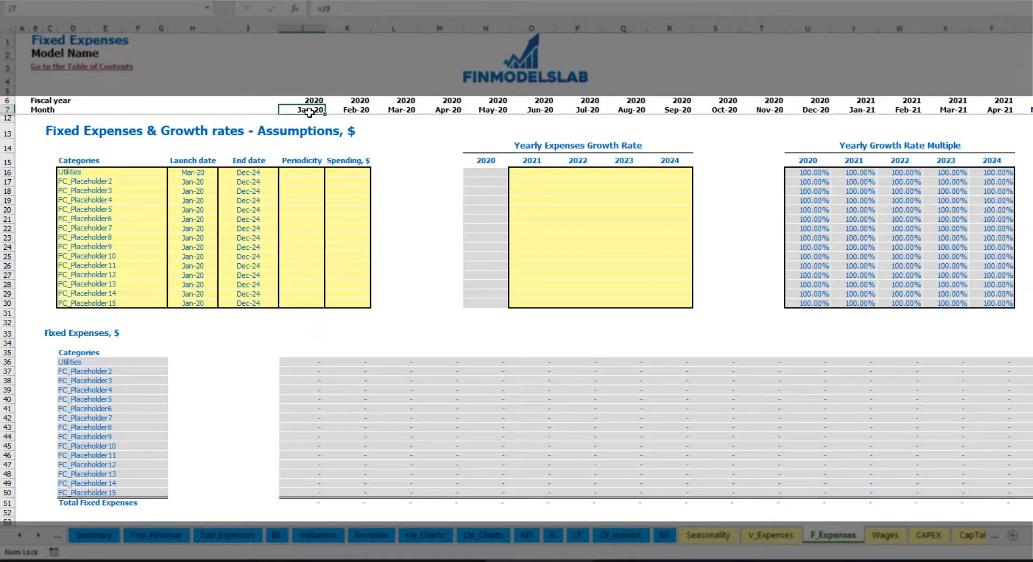
Set the Utilities periodicity to Daily with a spending amount of 50
key(ctrl+Right)
key(ctrl+Left)
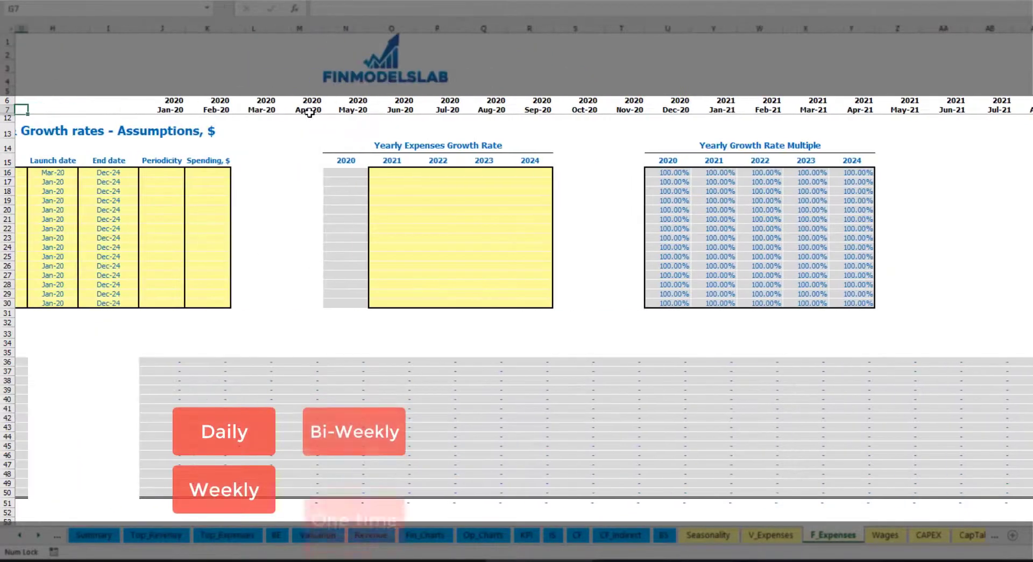
click(301, 173)
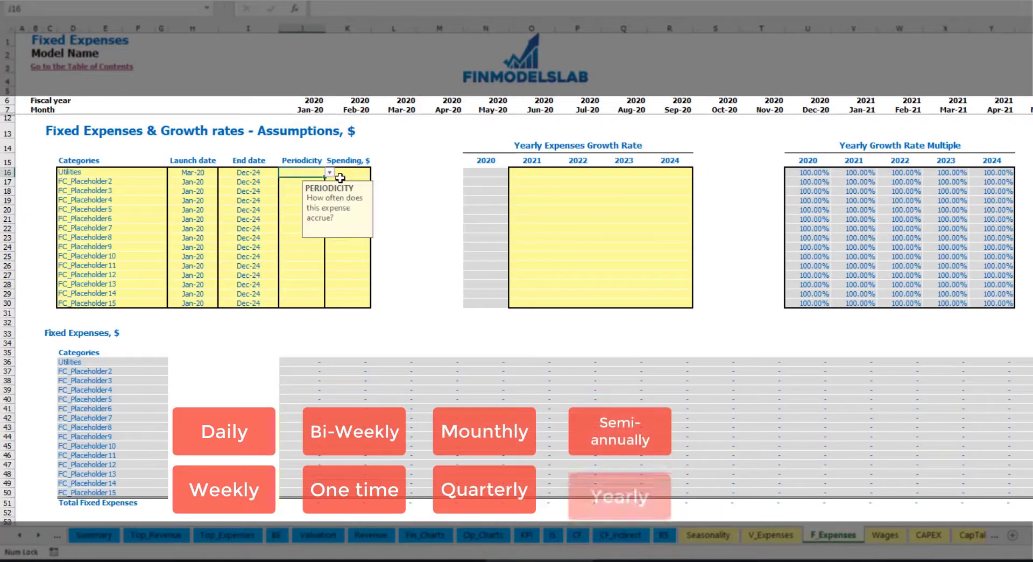
click(329, 173)
click(316, 190)
key(Tab)
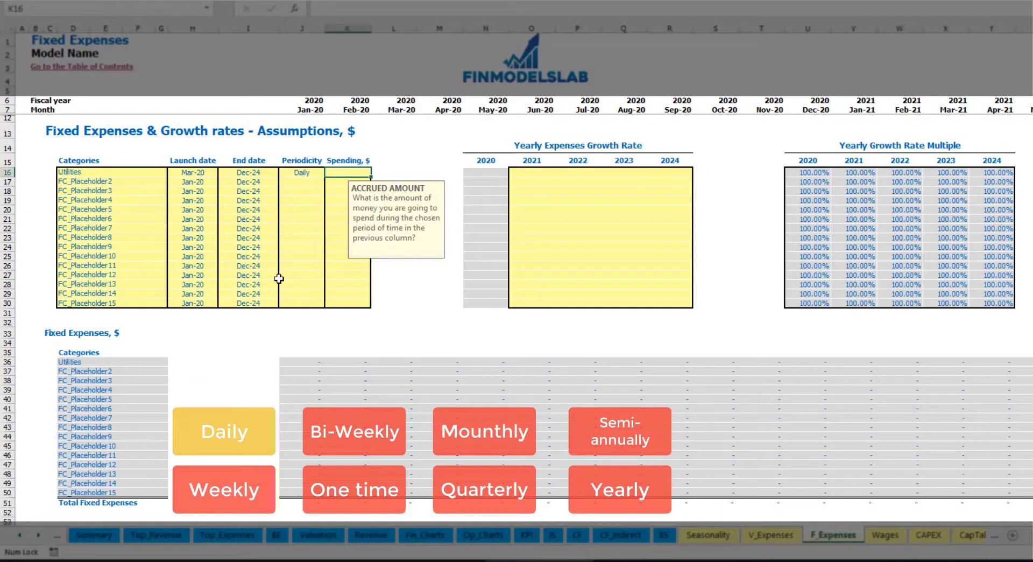
text(50)
key(Return)
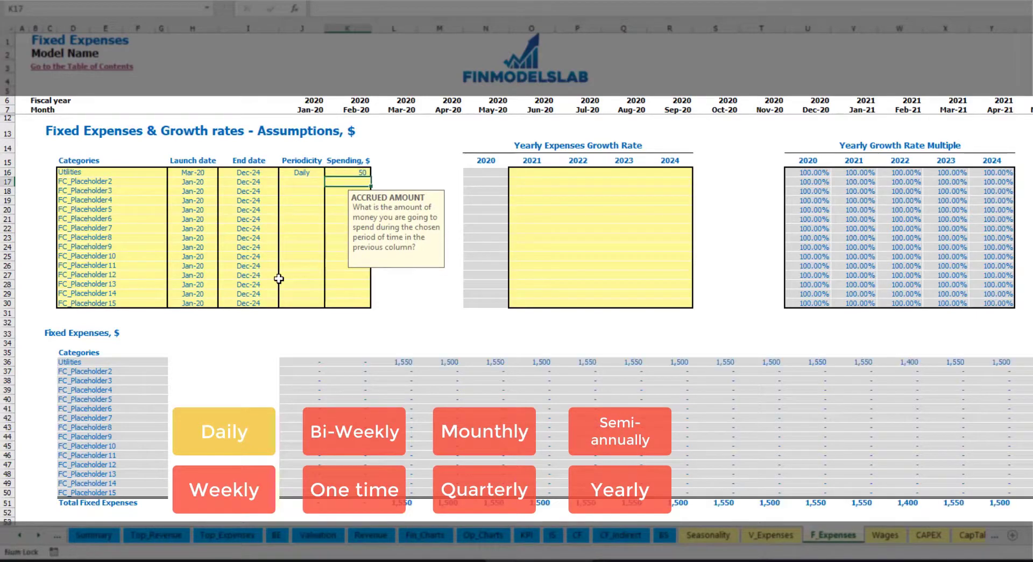
Examine the monthly Utilities amounts for Mar-20 to May-20 against the Mar-20 month in the timeline
click(401, 363)
click(447, 365)
click(501, 363)
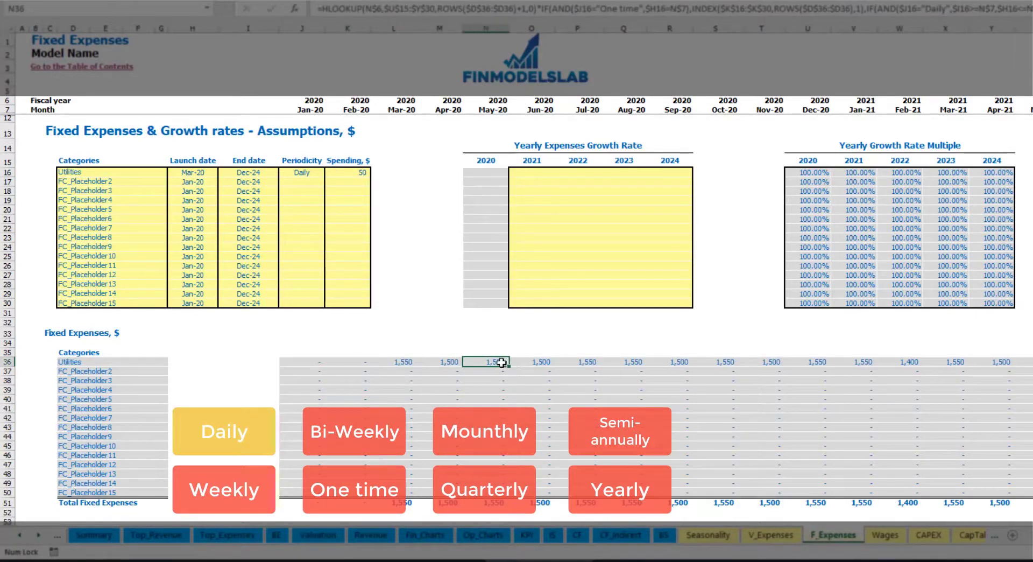
click(404, 355)
click(416, 363)
click(430, 362)
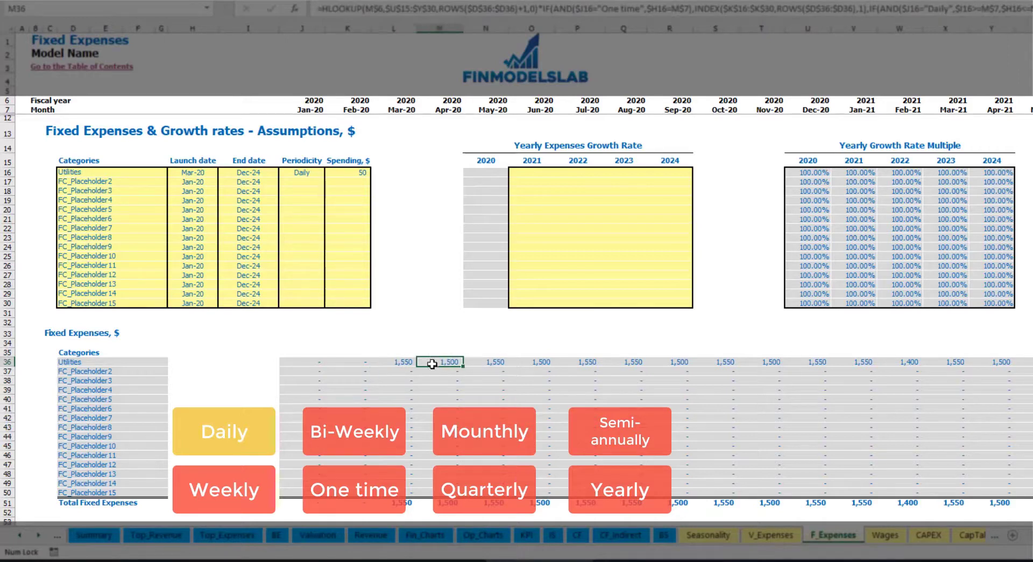
click(398, 110)
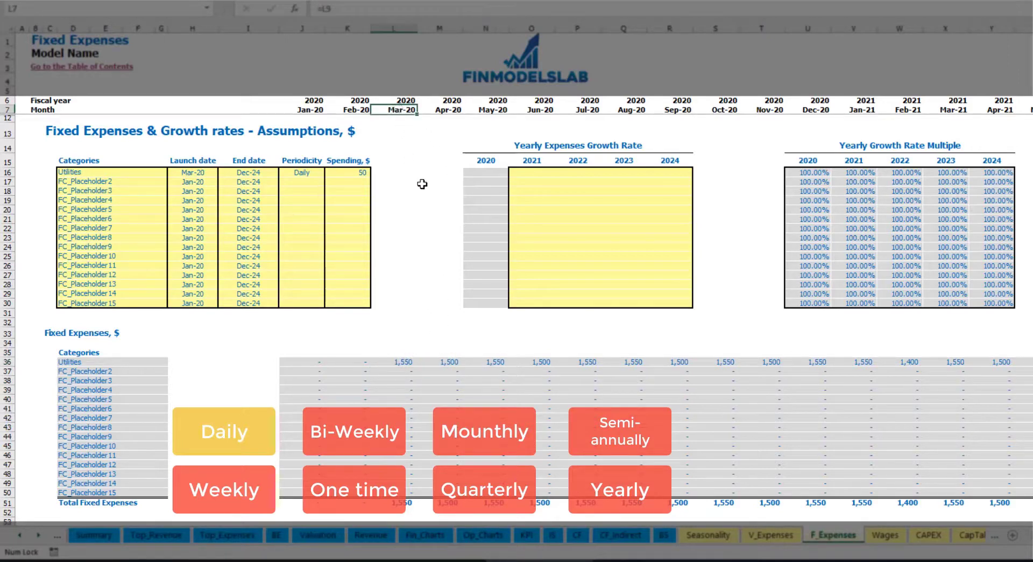
click(406, 363)
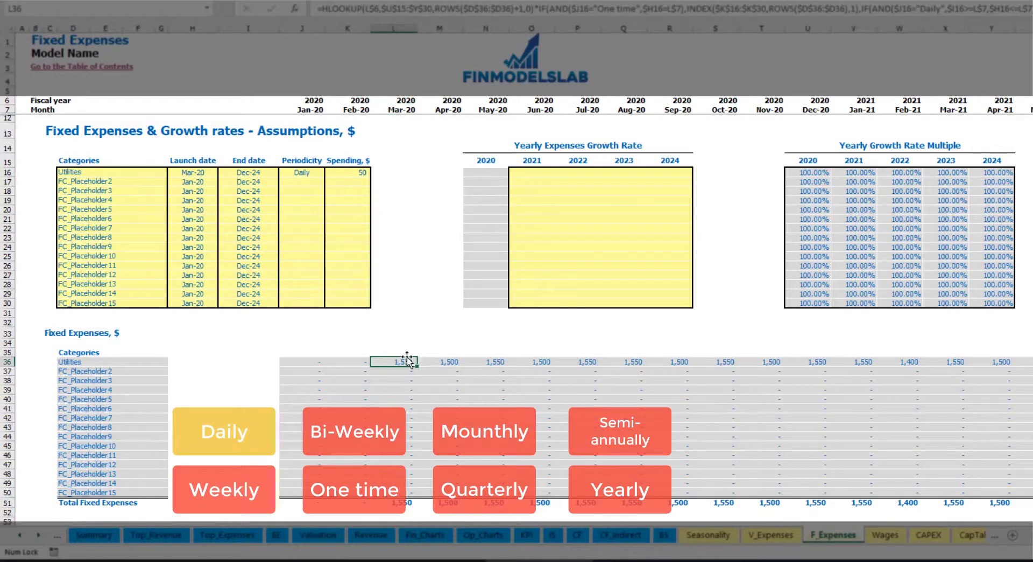
click(448, 362)
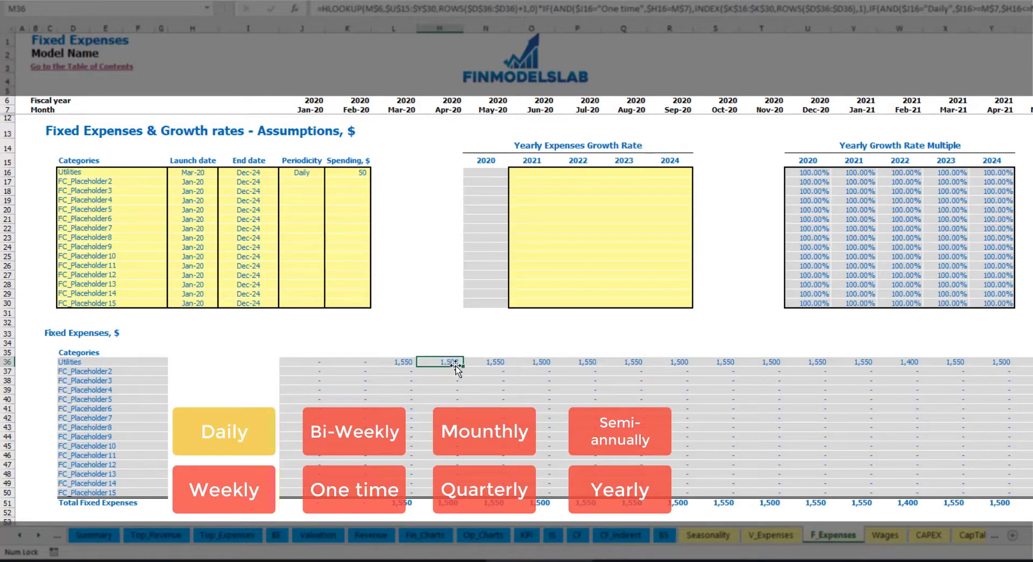
Enter a 5% yearly expenses growth rate for Utilities in 2021 and copy it across 2022 to 2024
click(539, 174)
text(5%)
key(Return)
key(Up)
key(ctrl+c)
key(Right)
key(shift+Right)
key(shift+Right)
key(shift+Right)
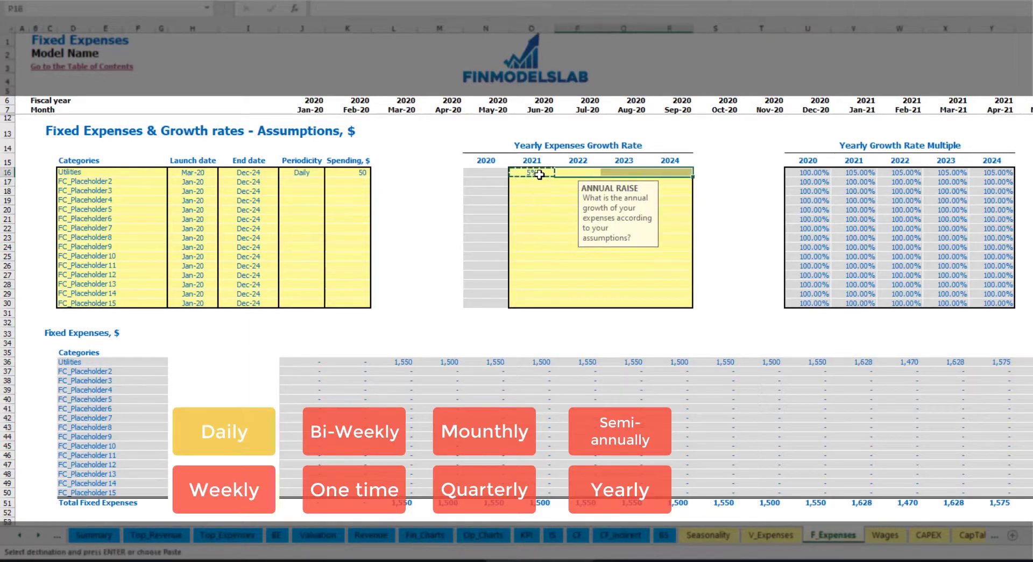
key(ctrl+v)
drag(533, 173, 670, 172)
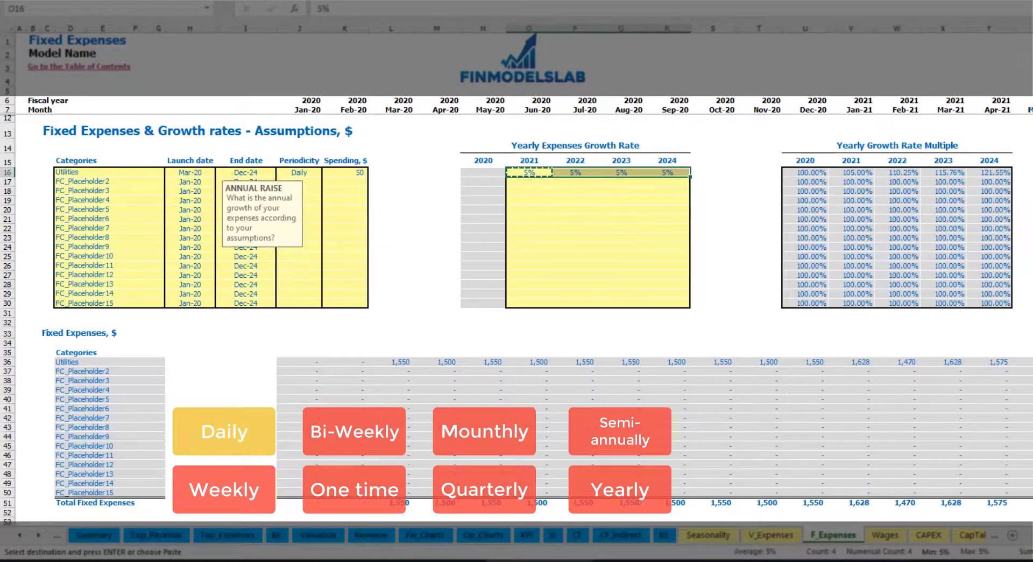
scroll(960, 521, right, 10)
scroll(959, 520, left, 10)
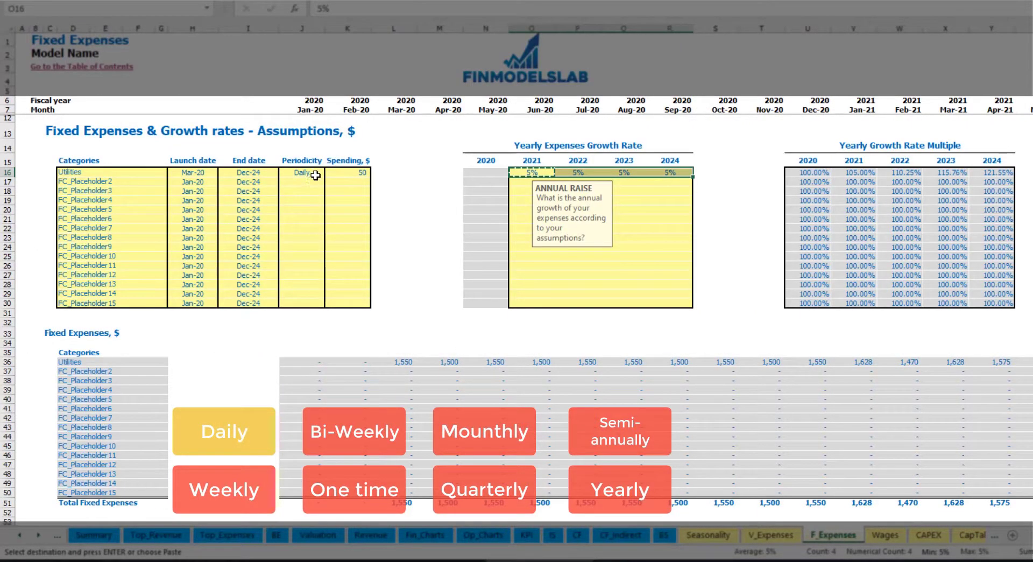
Rename the second category in the Fixed Expenses assumptions as Advertising
click(121, 180)
key(Escape)
text(Adverti)
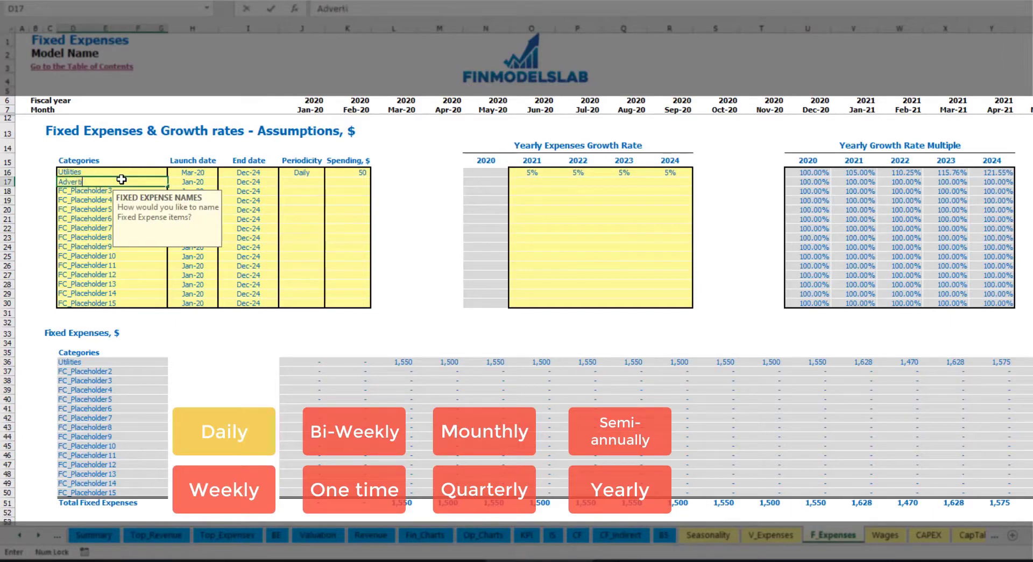
key(Return)
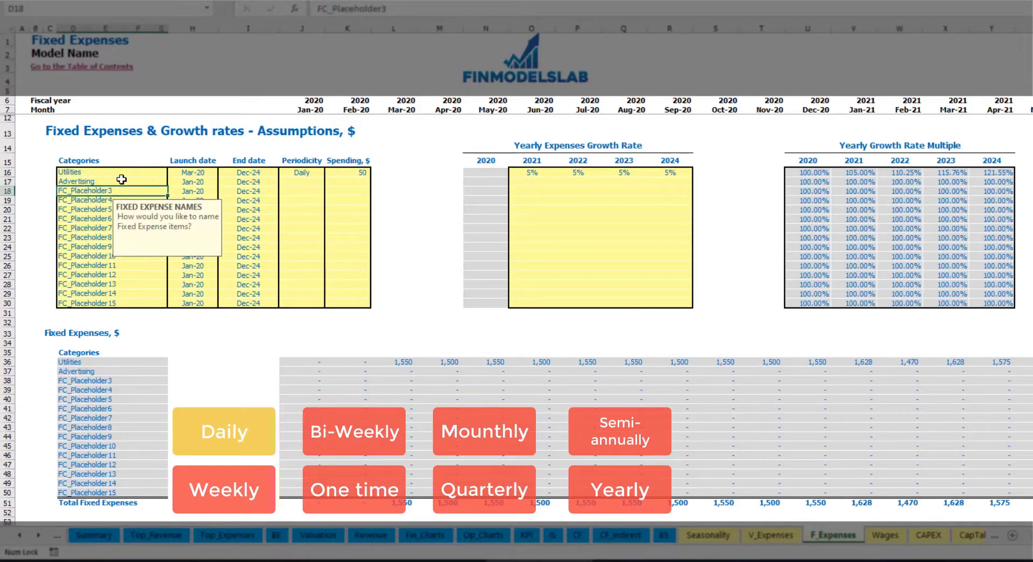
Set the Advertising launch date to Mar-20 and its end date to Aug-24
click(192, 183)
click(222, 182)
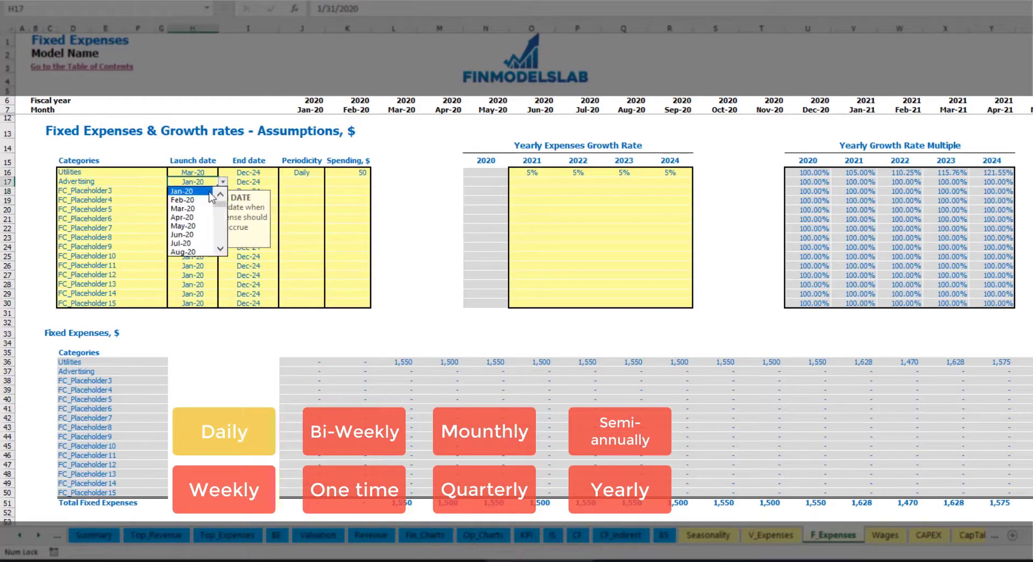
click(186, 210)
click(257, 181)
click(283, 182)
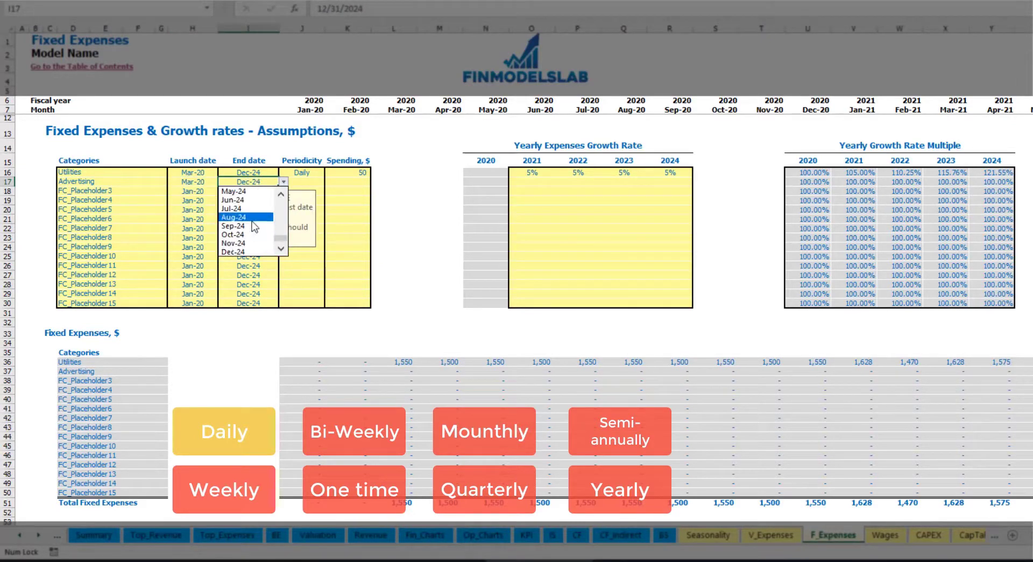
click(252, 221)
Set the Advertising periodicity to Weekly with a spending amount of 100
click(312, 181)
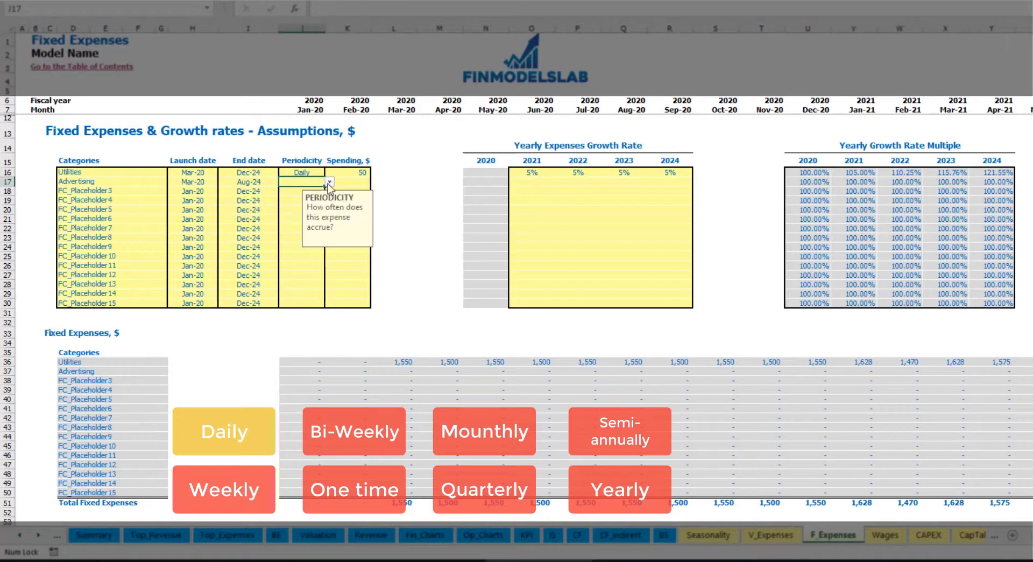
click(329, 182)
click(309, 204)
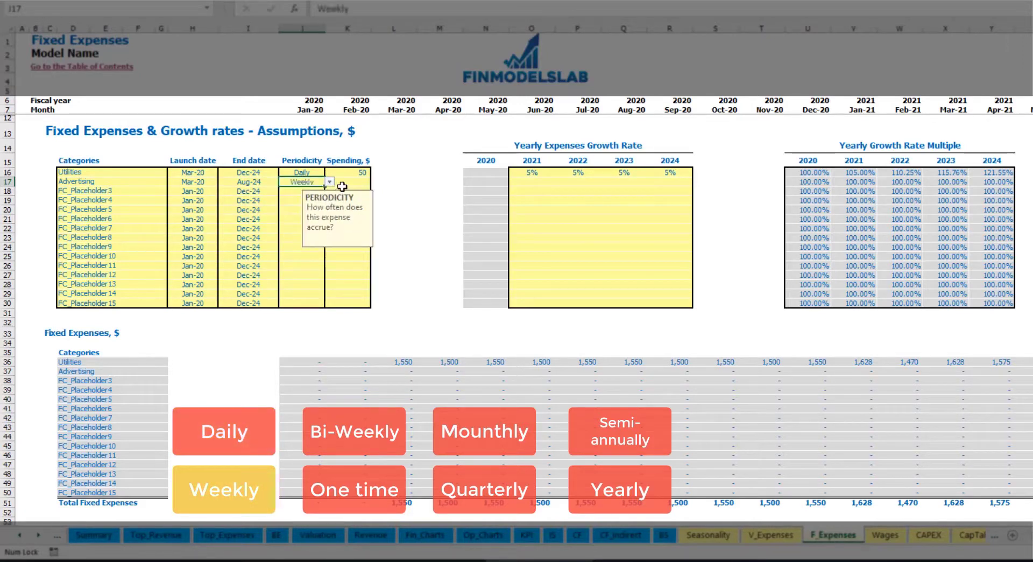
click(345, 184)
text(10)
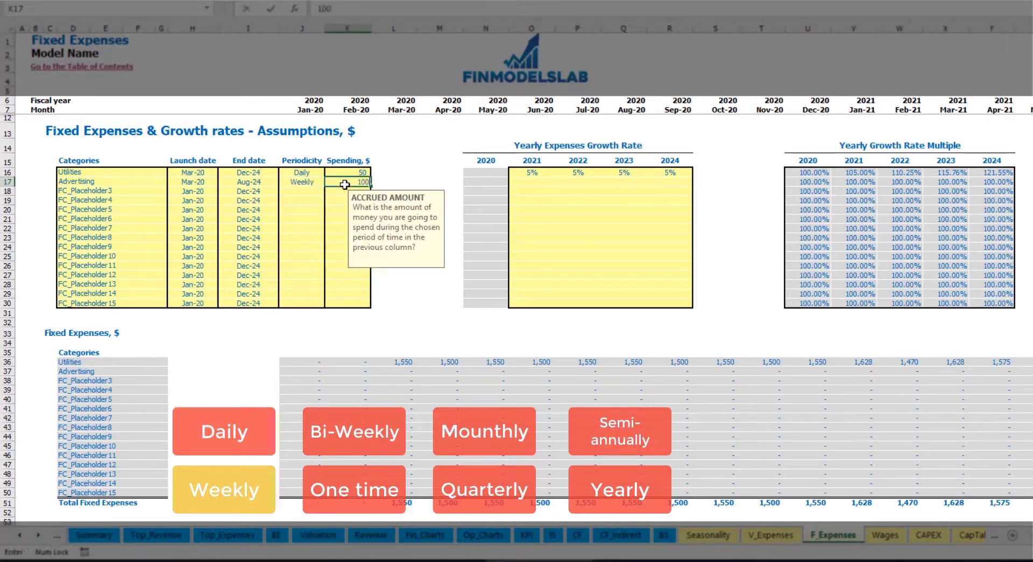
text(0)
key(Return)
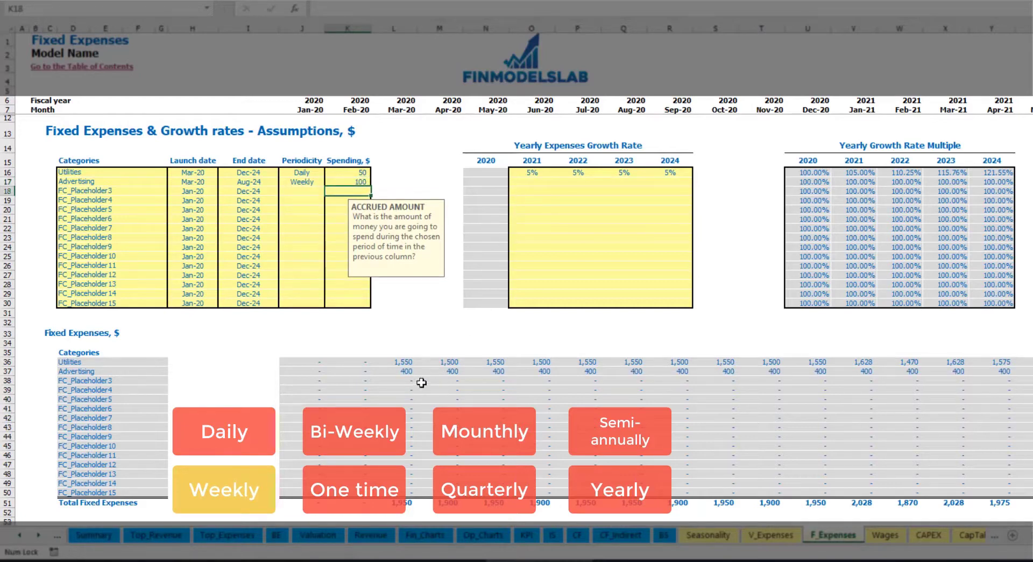
Check the monthly Advertising amounts from the Mar-20 launch through the Aug-24 end date
click(408, 371)
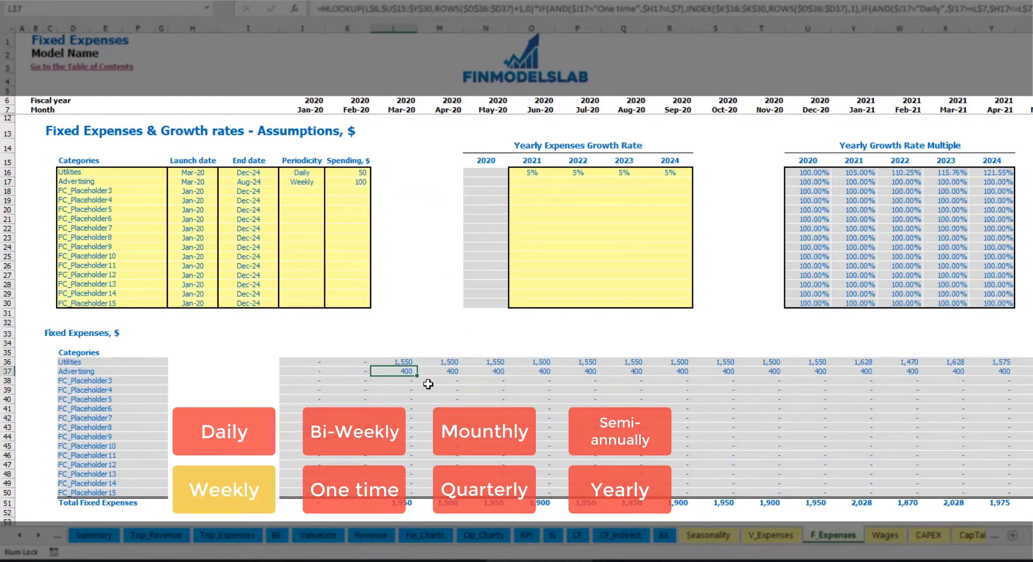
scroll(429, 384, right, 10)
scroll(429, 383, right, 1)
key(ctrl+a)
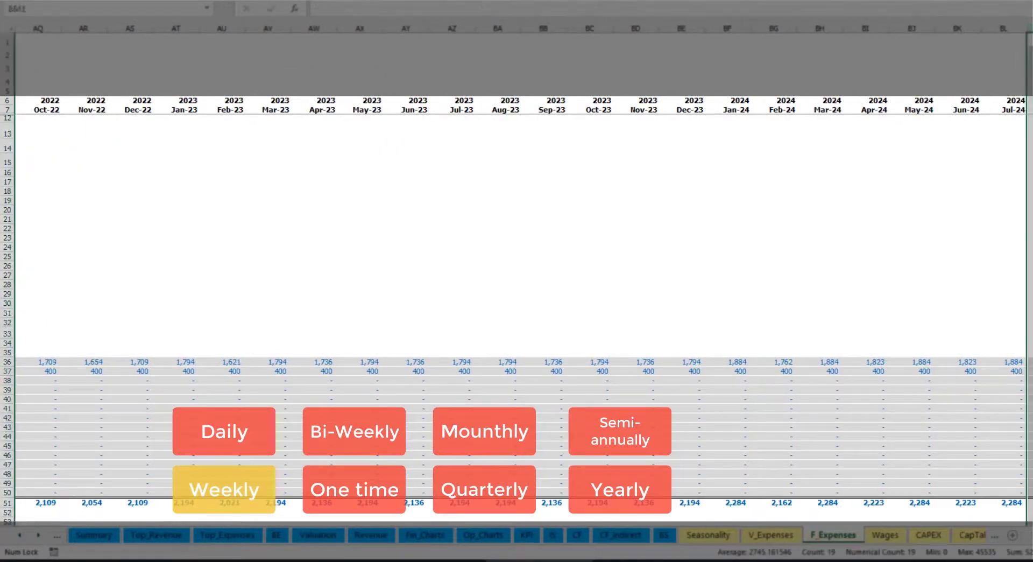
click(1029, 370)
scroll(834, 557, left, 15)
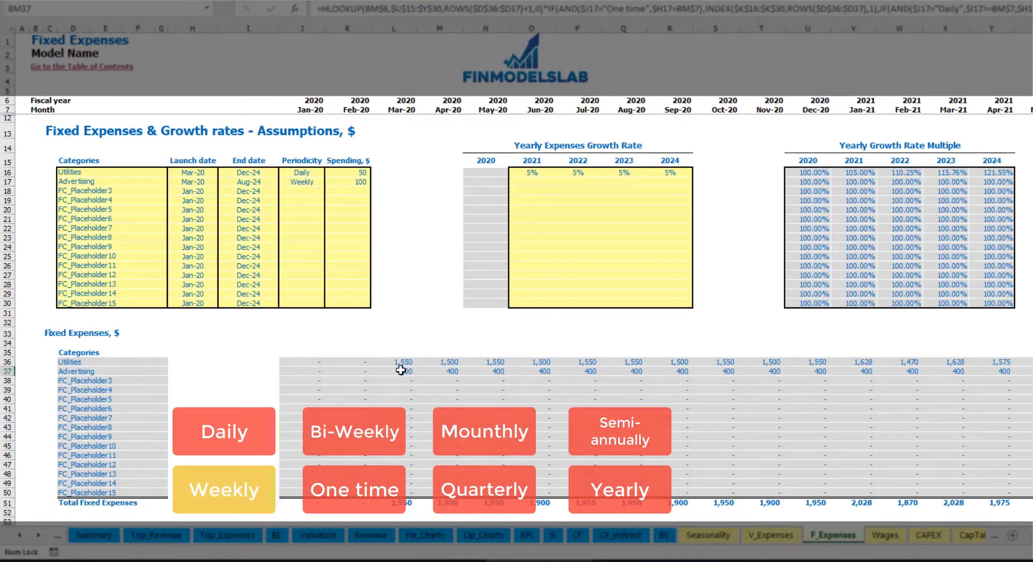
Change the Advertising periodicity to Bi-Weekly and its spending amount to 500
click(304, 182)
click(330, 182)
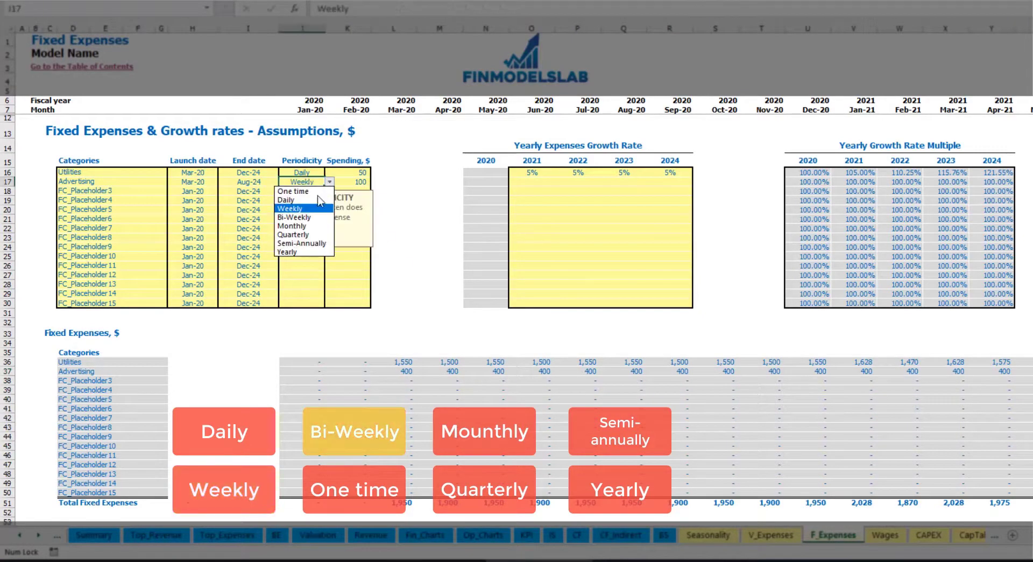
click(315, 218)
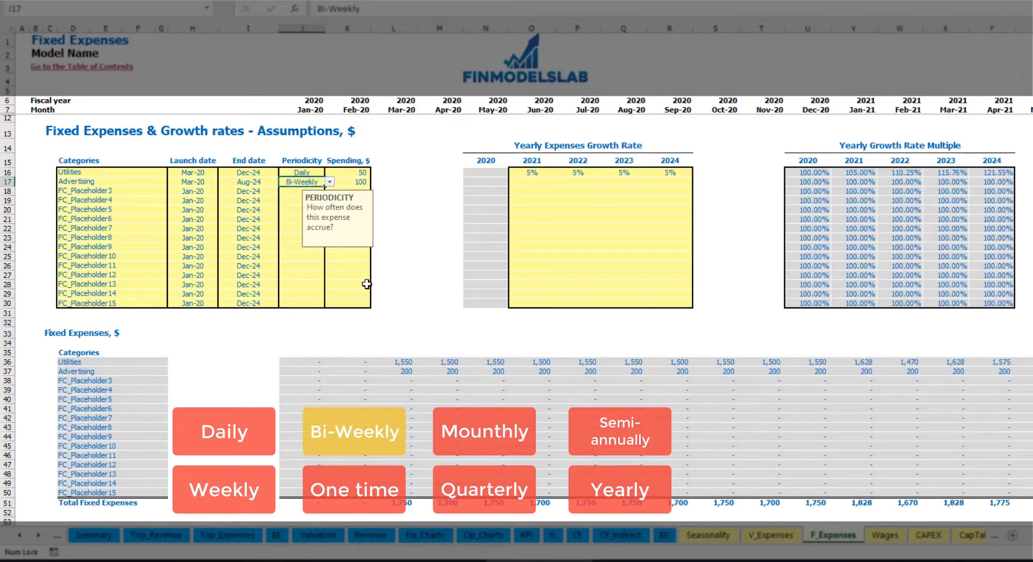
click(346, 182)
text(500)
key(Return)
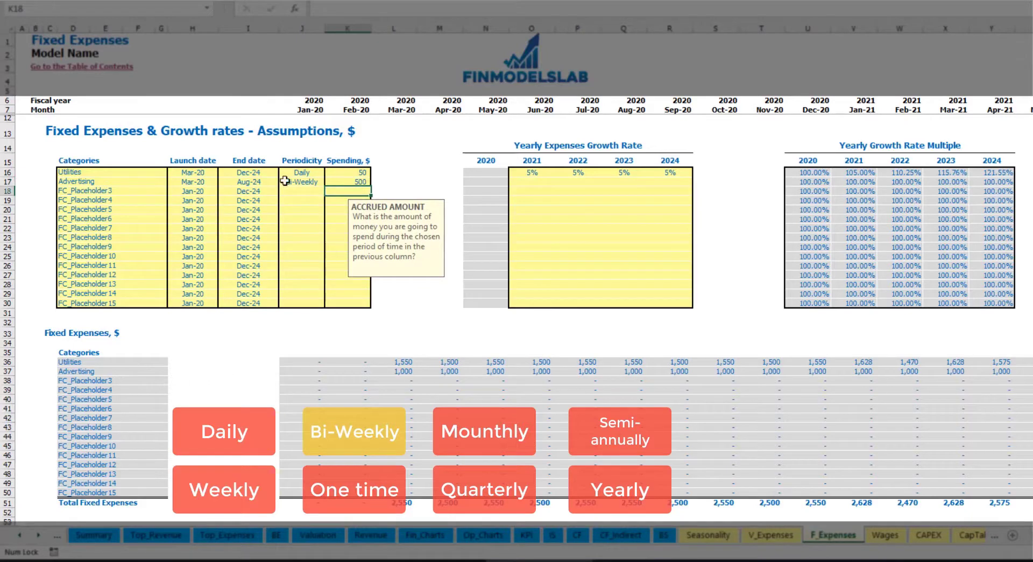
Change the Advertising launch date to Jul-20
click(201, 177)
click(197, 182)
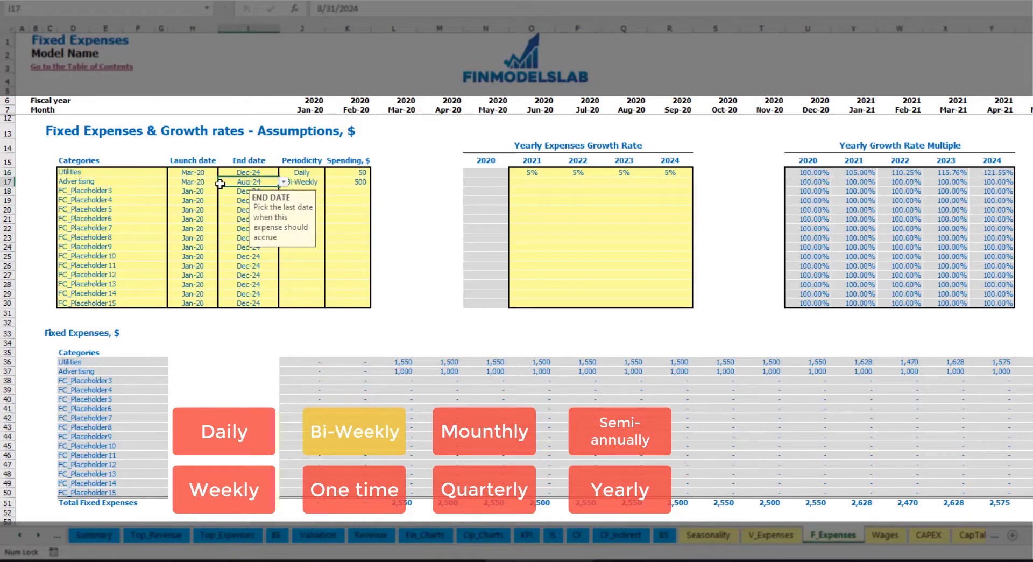
click(221, 184)
click(205, 228)
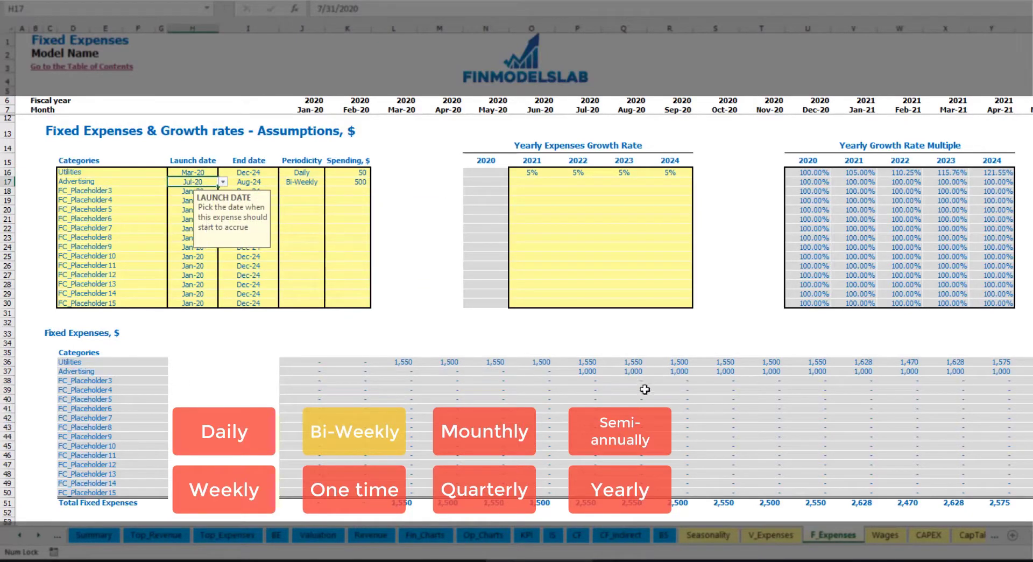
Examine the monthly Advertising amounts along the timeline, starting from Jul-20
click(589, 371)
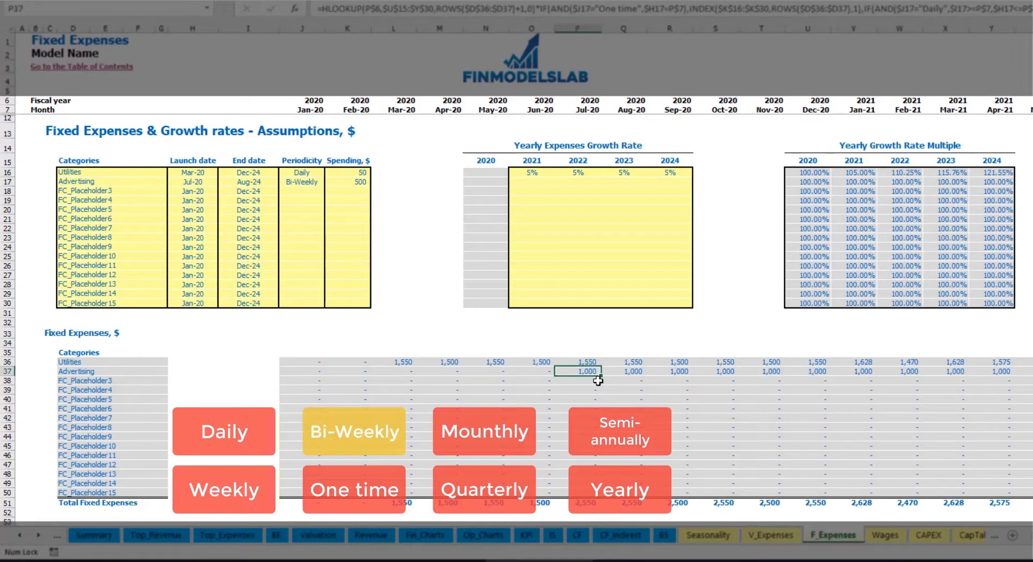
key(Right)
key(Right)
key(Right)
key(Right)
key(Right)
key(Right)
key(Right)
key(Right)
key(Right)
key(Right)
key(Right)
key(Right)
key(Right)
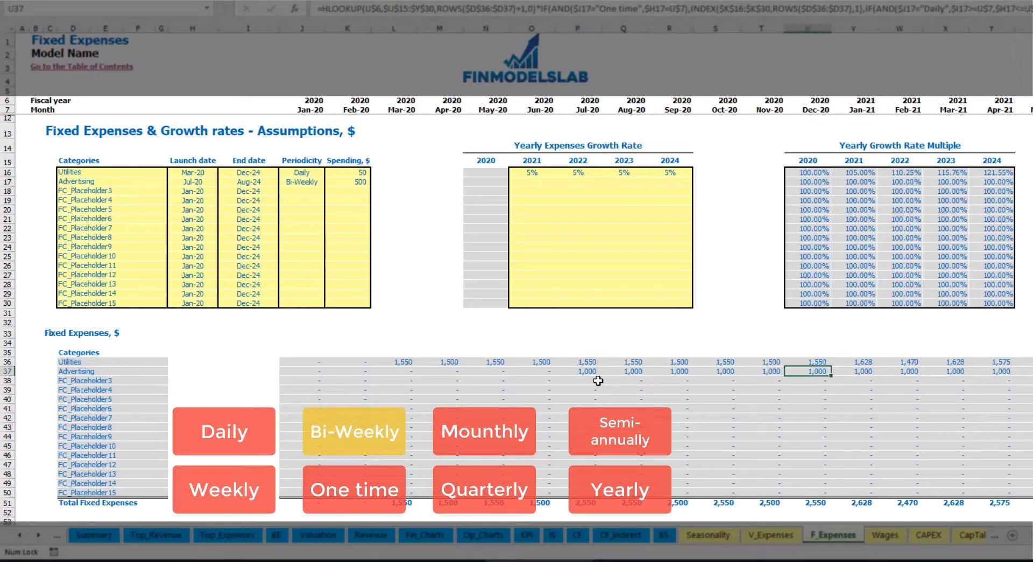
key(Left)
key(Left)
key(Left)
key(Left)
key(Left)
key(Left)
key(Left)
key(Left)
key(Left)
key(Left)
key(Left)
key(Left)
key(Left)
key(Left)
key(Left)
key(Left)
key(Left)
key(Left)
key(Left)
key(Left)
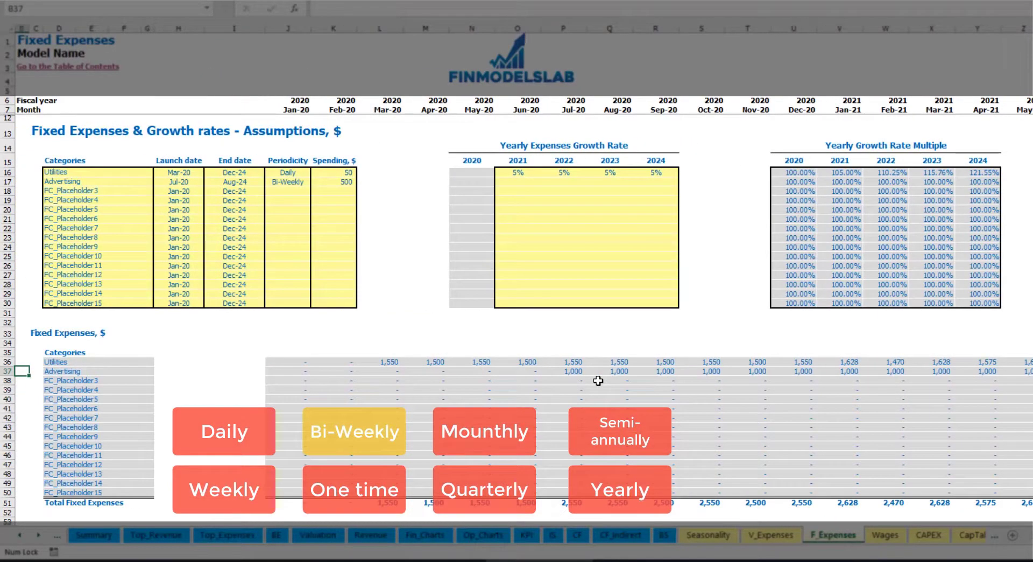
click(565, 371)
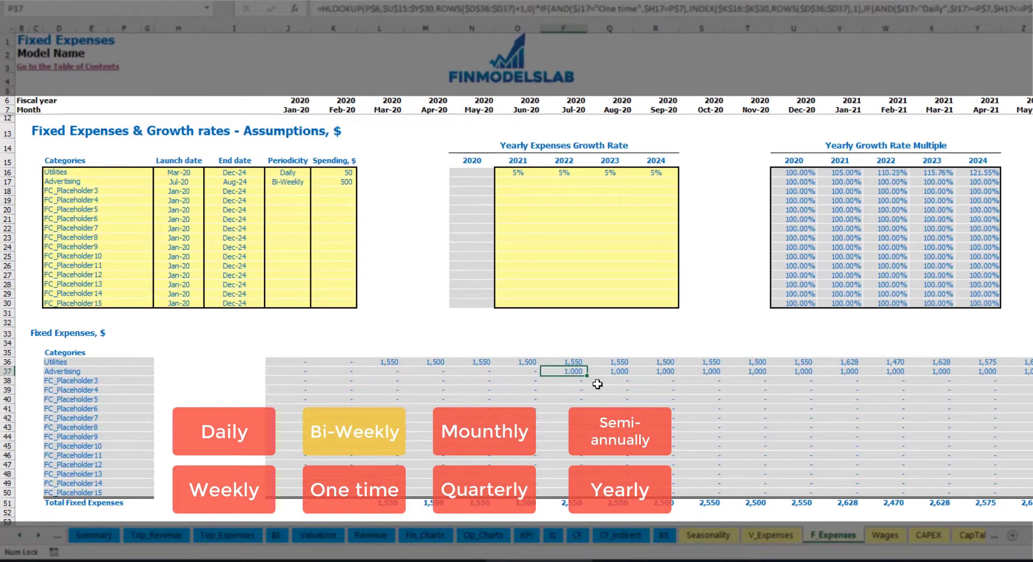
Enter a 3% yearly growth rate for Advertising in 2021, copy it through 2024, and check the Jan-21 amount
click(517, 184)
text(3%)
key(Return)
click(517, 182)
key(ctrl+c)
drag(564, 182, 656, 182)
key(ctrl+v)
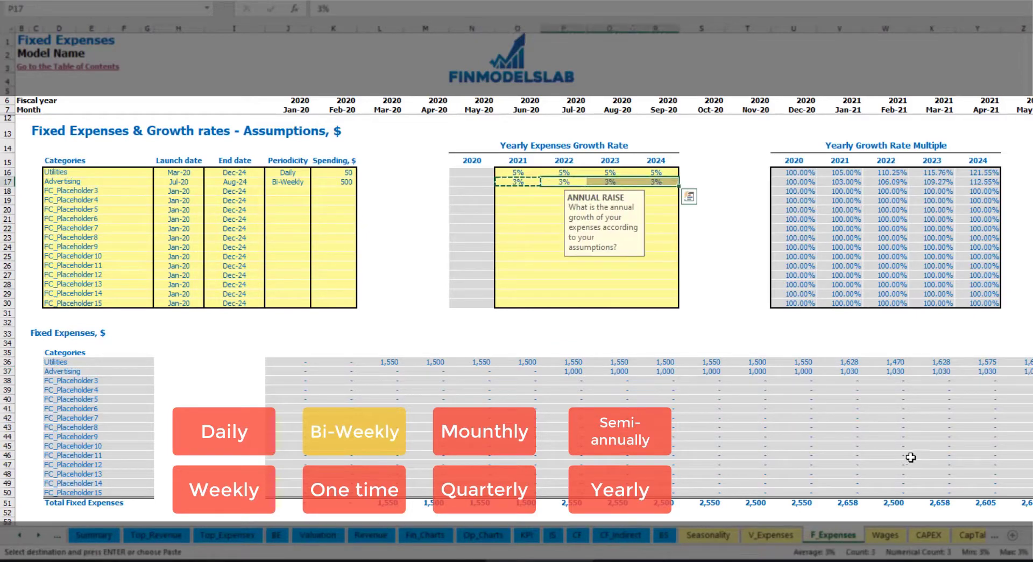
click(1031, 380)
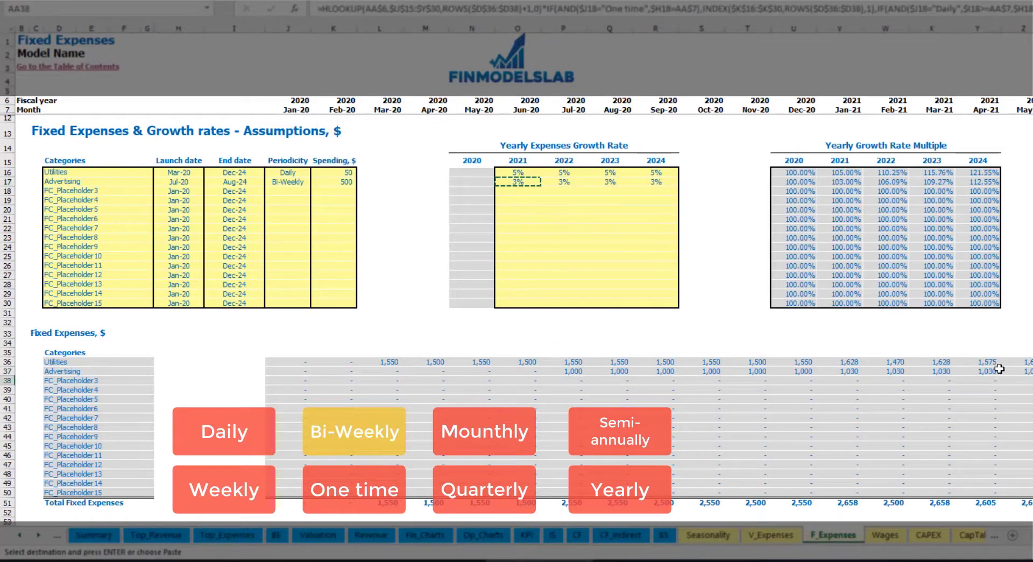
click(841, 371)
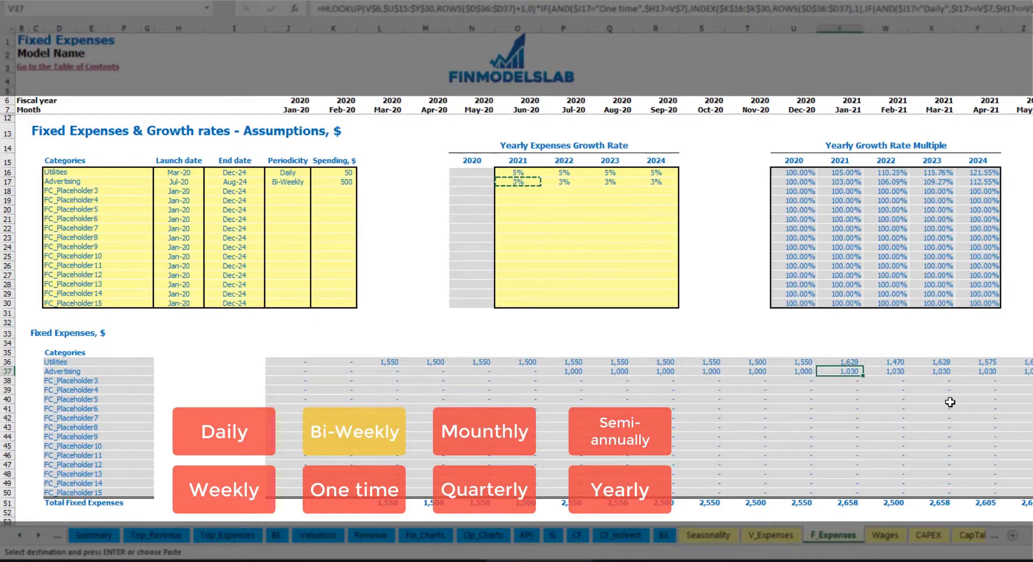
Examine the Advertising amounts along the timeline into 2024 and check the Advertising end date
scroll(516, 269, right, 10)
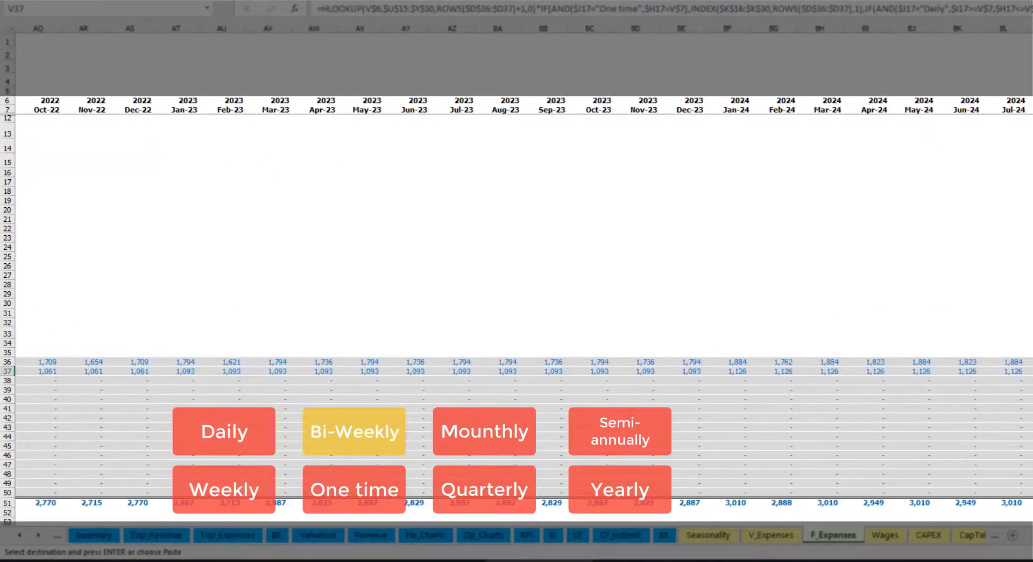
key(ctrl+shift+Right)
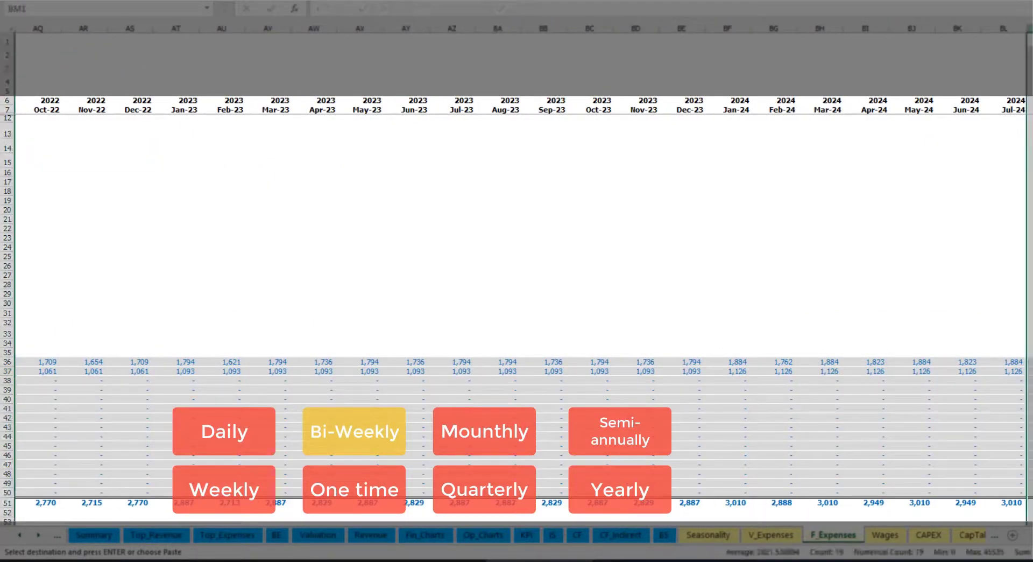
scroll(220, 242, left, 10)
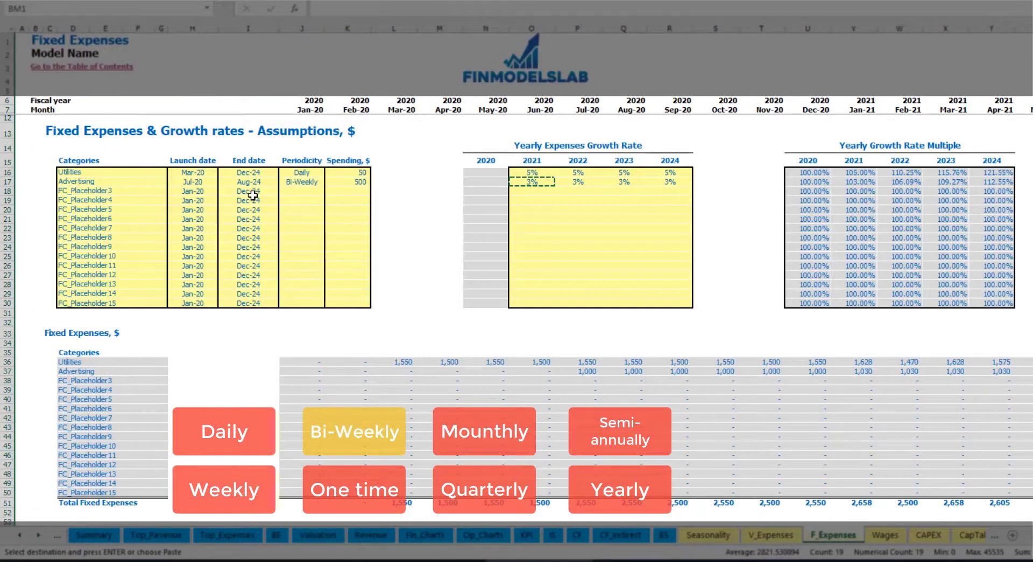
click(252, 181)
Rename the FC_Placeholder3 expense category to Office Setup and set its periodicity to One time
click(90, 190)
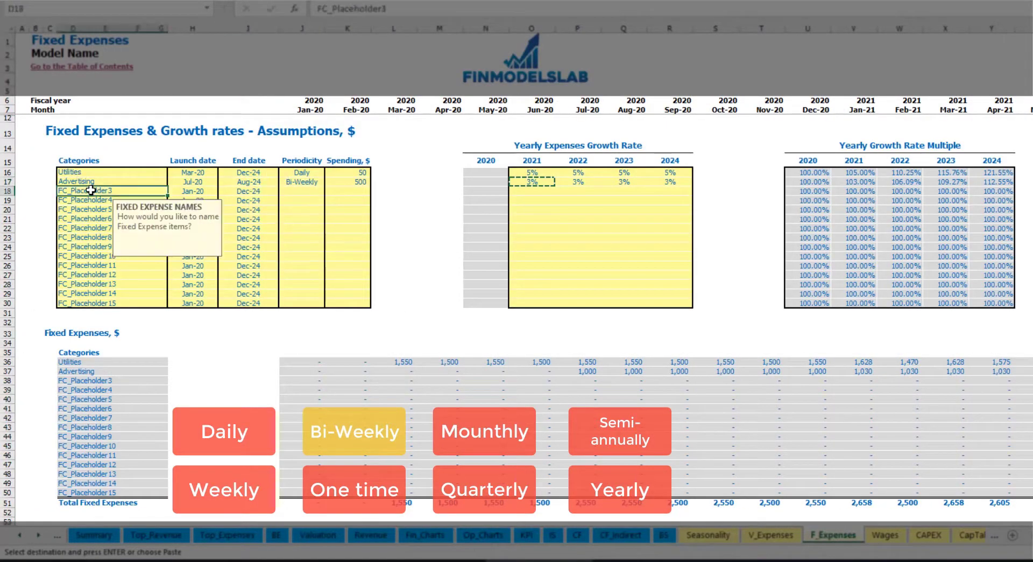
text(Setup)
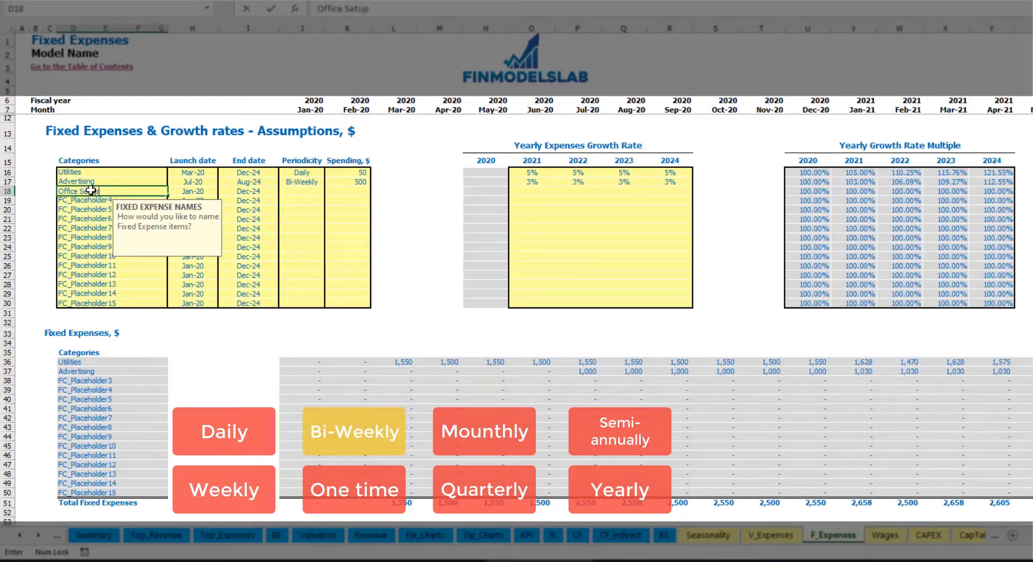
key(Return)
click(304, 193)
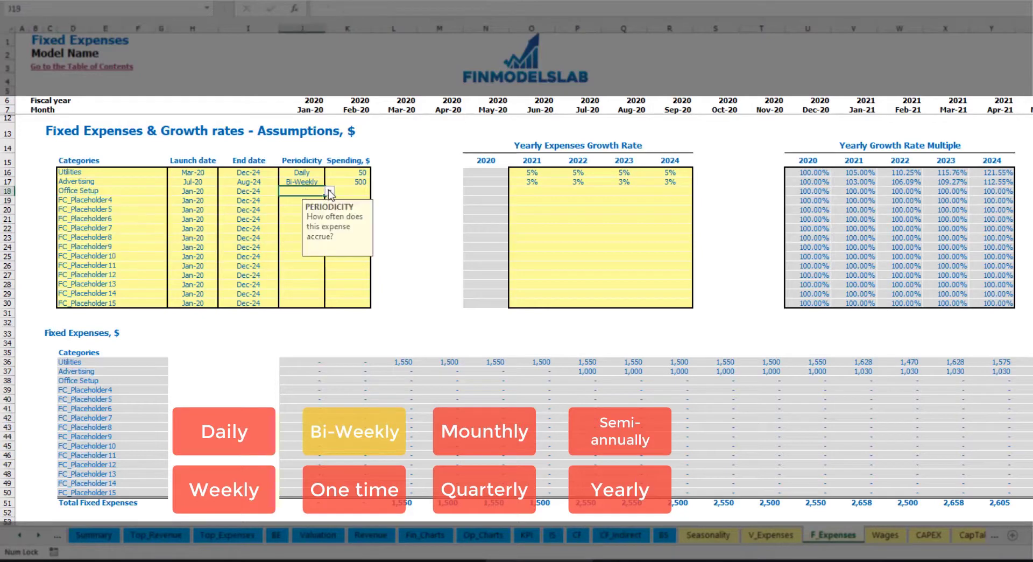
click(329, 191)
click(294, 199)
Set the Office Setup launch date to Feb-20 and its spending to 5000, and check the Feb-20 amount
click(203, 191)
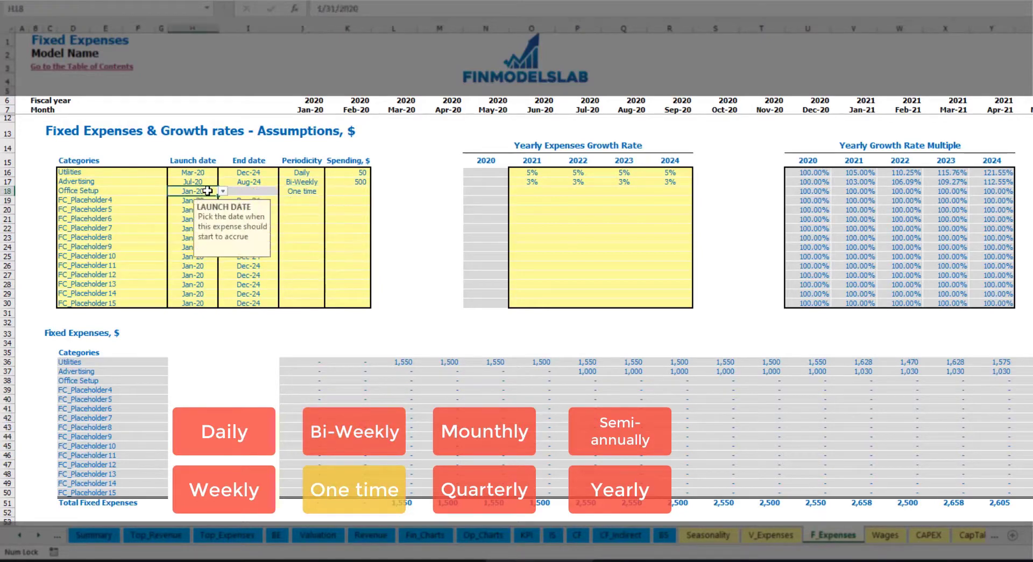
click(223, 191)
key(Escape)
click(339, 191)
text(5000)
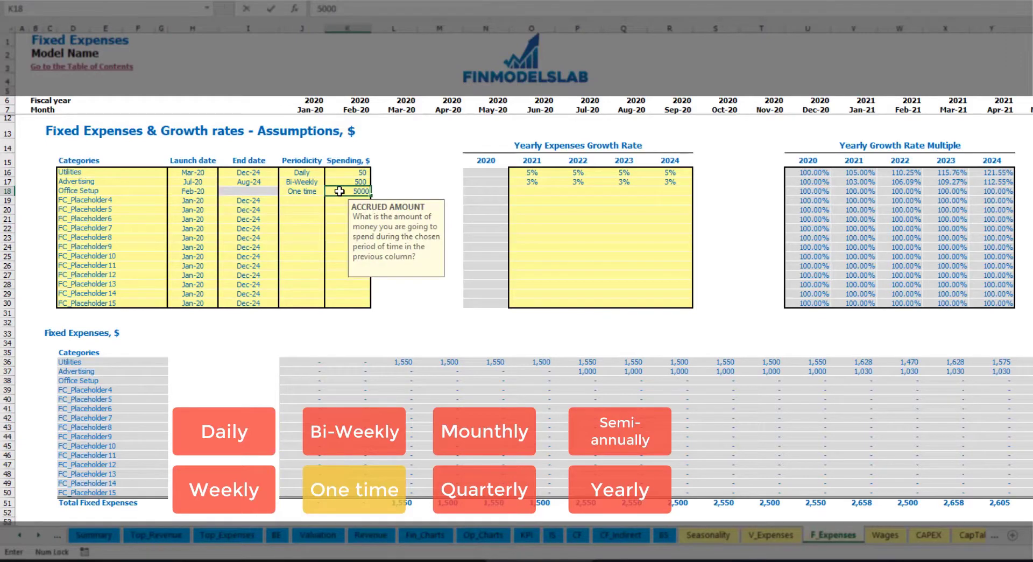
key(Return)
drag(532, 192, 671, 192)
click(364, 380)
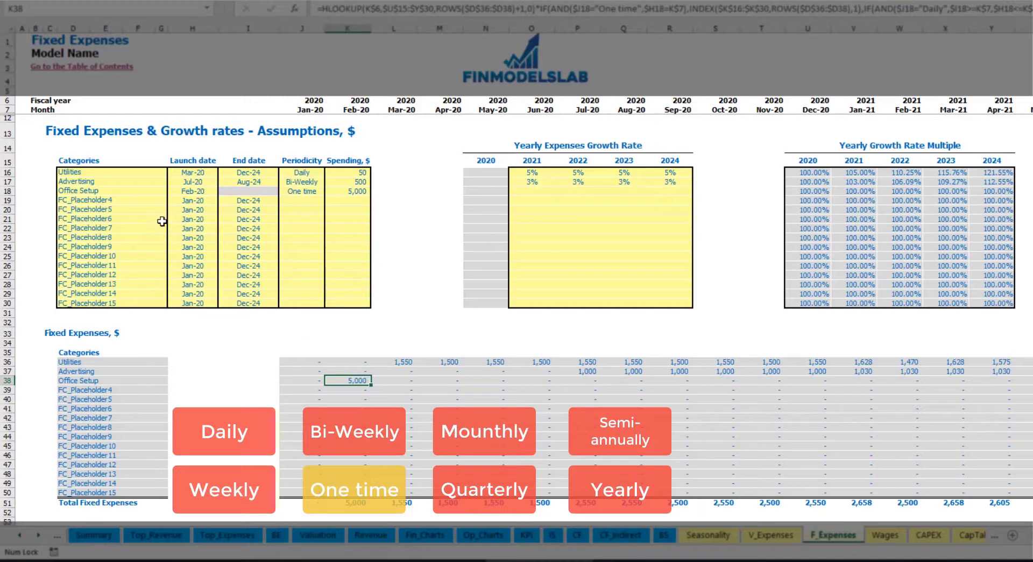
Rename the FC_Placeholder4 expense category to Insurance
click(142, 203)
text(Insurance)
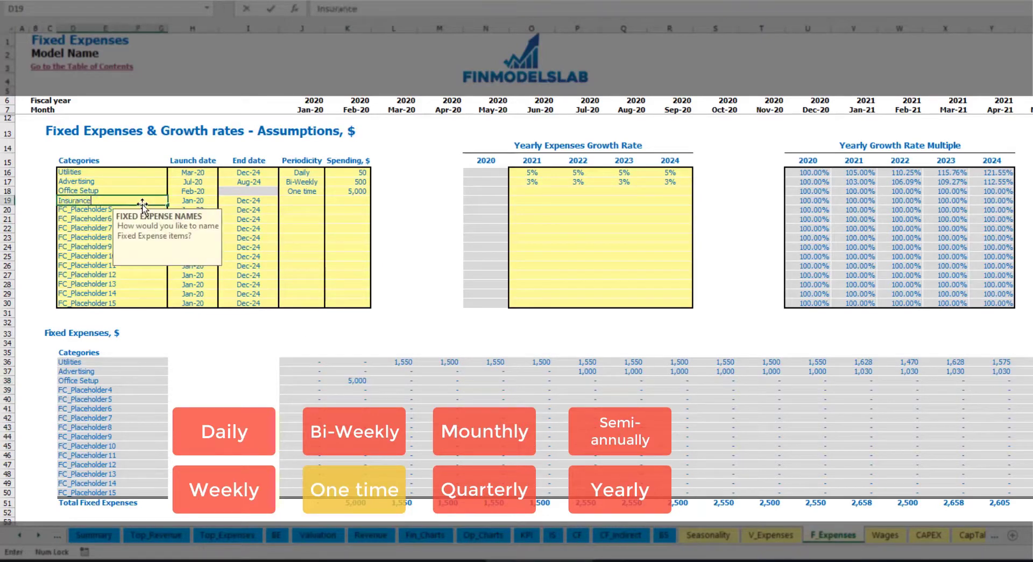
key(Return)
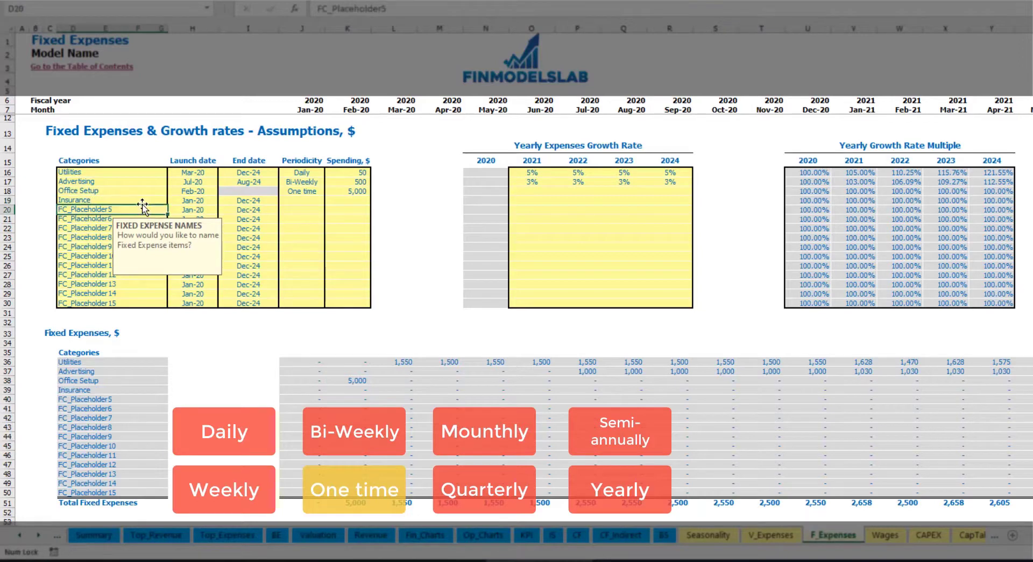
Set the Insurance periodicity to Monthly and its spending amount to 1000
click(194, 203)
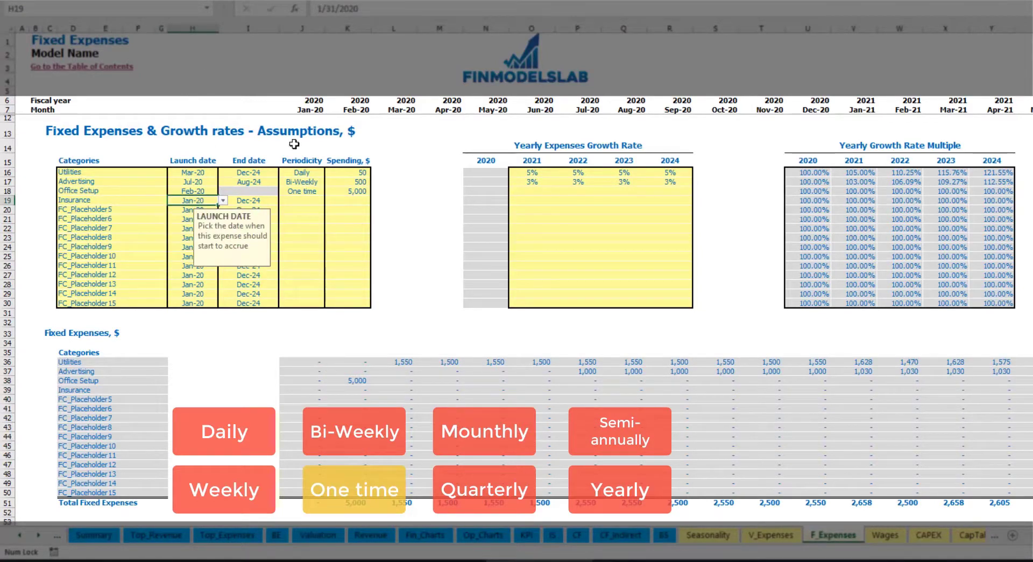
click(261, 203)
click(311, 202)
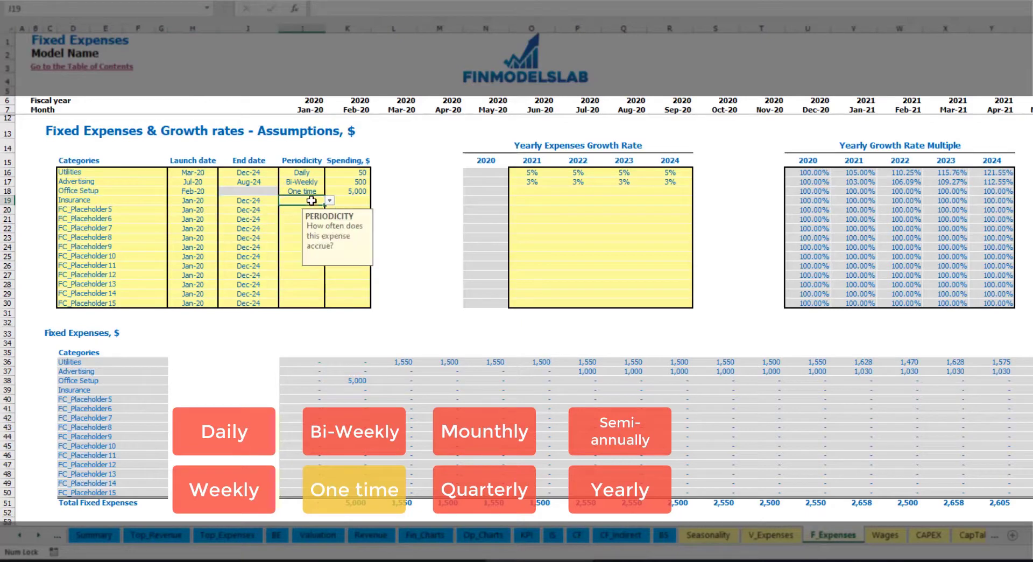
click(329, 200)
click(293, 244)
click(355, 200)
text(1000)
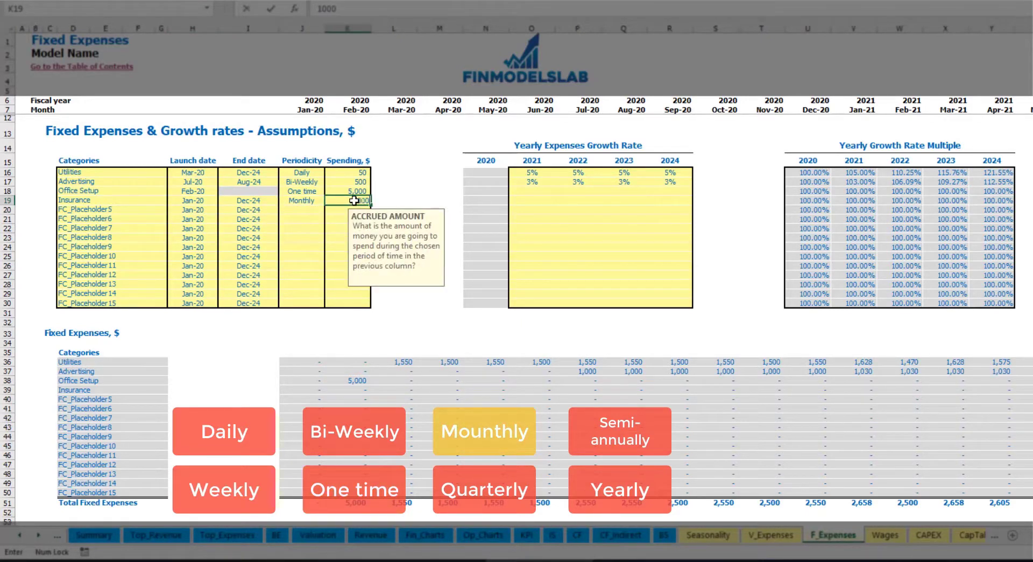
click(533, 204)
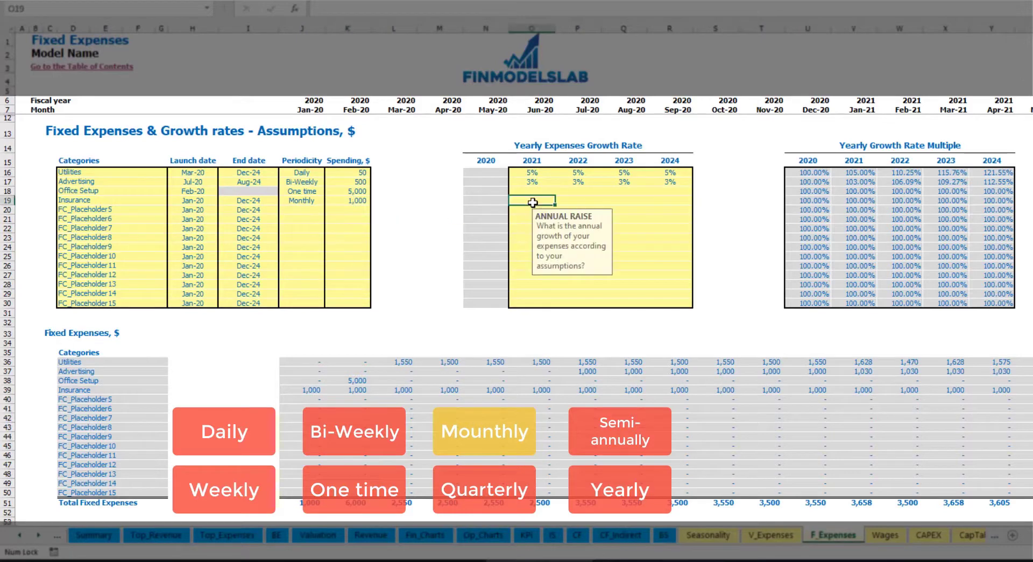
Enter yearly growth rates for Insurance of 5% in 2021, 3% in 2022, 2% in 2023 and 1% in 2024
click(532, 200)
text(5)
key(Tab)
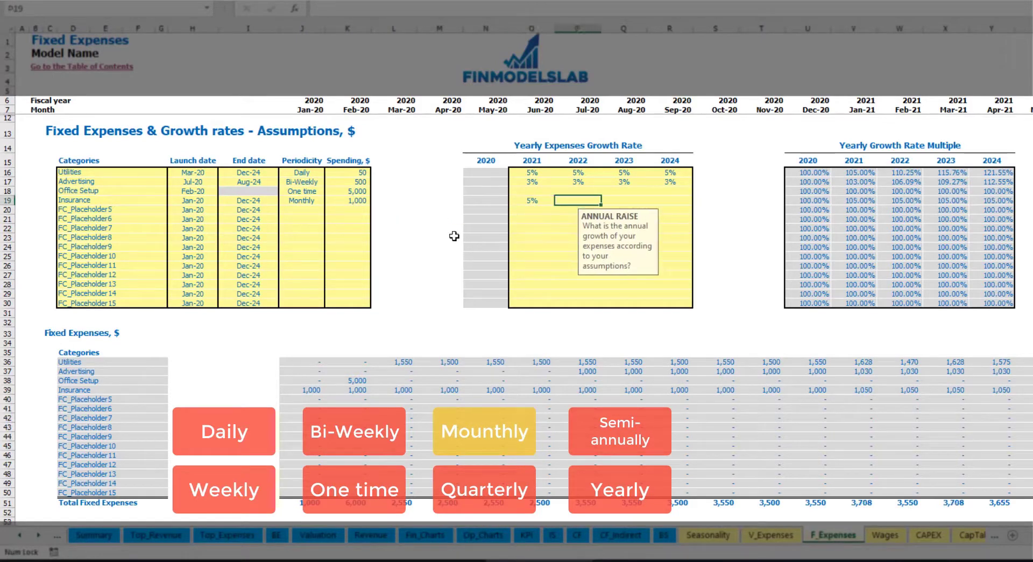
text(3)
key(Tab)
text(2)
key(Down)
key(Up)
key(Right)
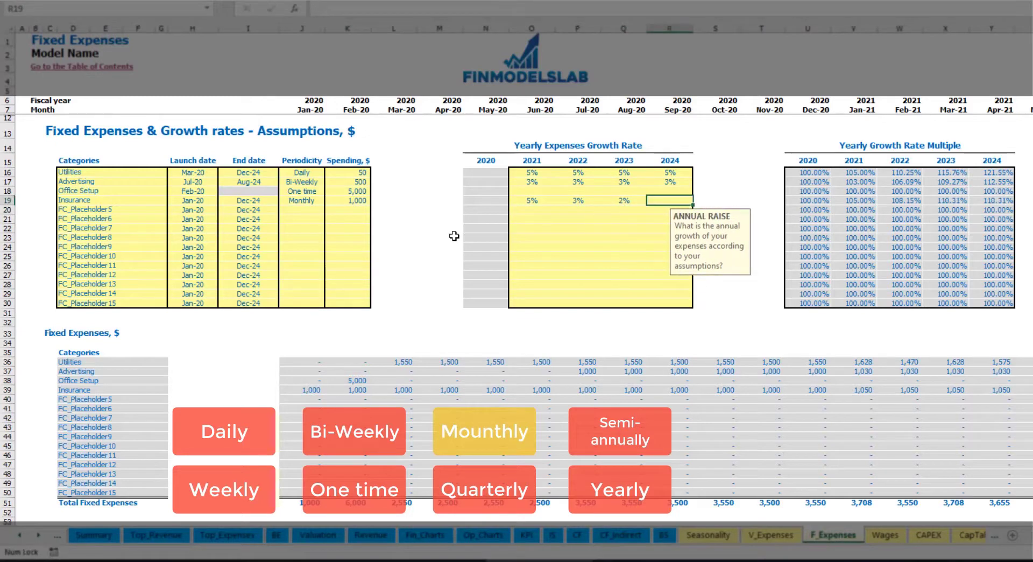
text(1)
key(Down)
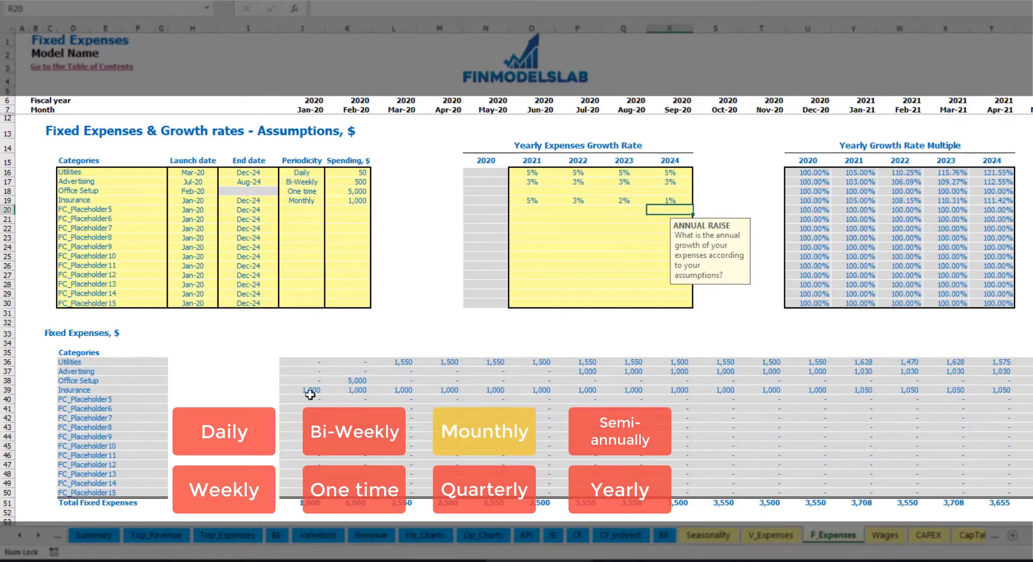
Examine the monthly Insurance amounts along the timeline from Jan-20 into 2021
drag(311, 391, 839, 390)
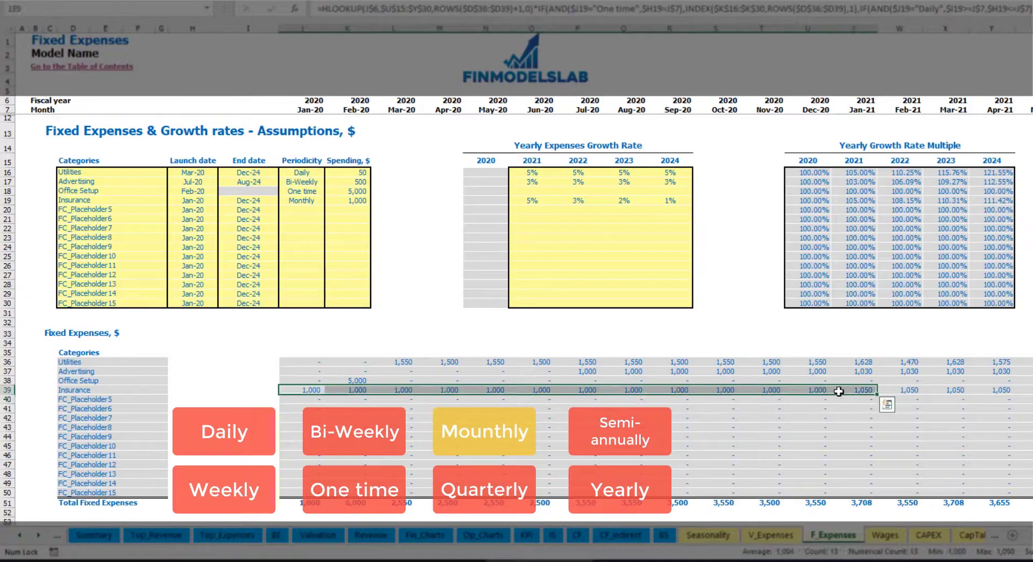
click(858, 390)
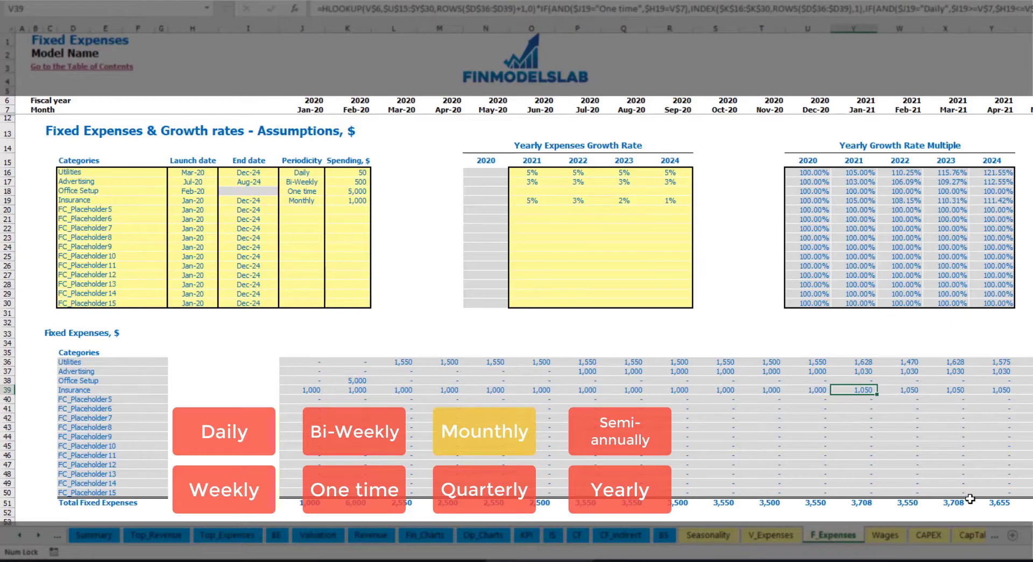
scroll(517, 269, right, 3)
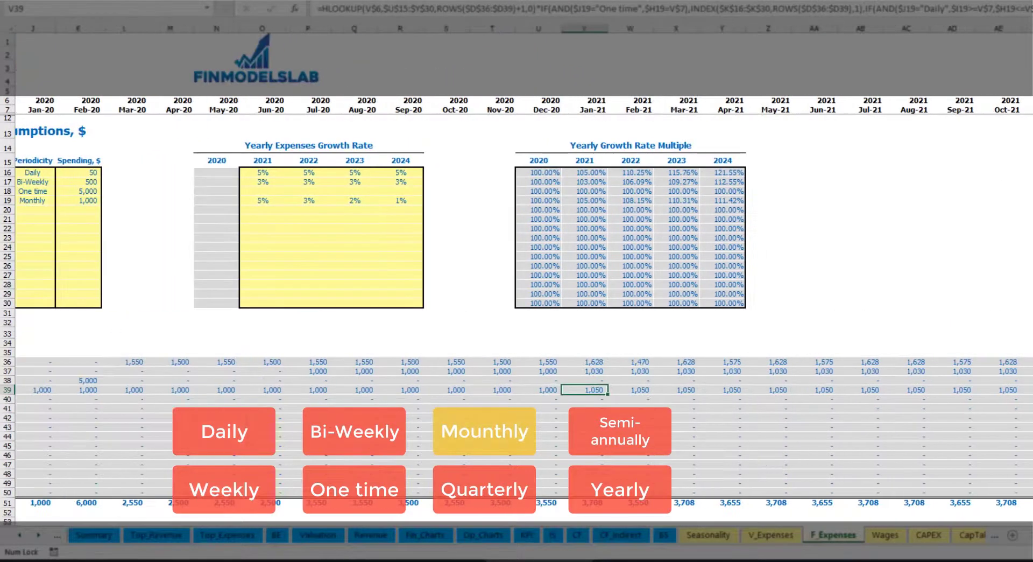
scroll(517, 269, left, 1)
click(1031, 28)
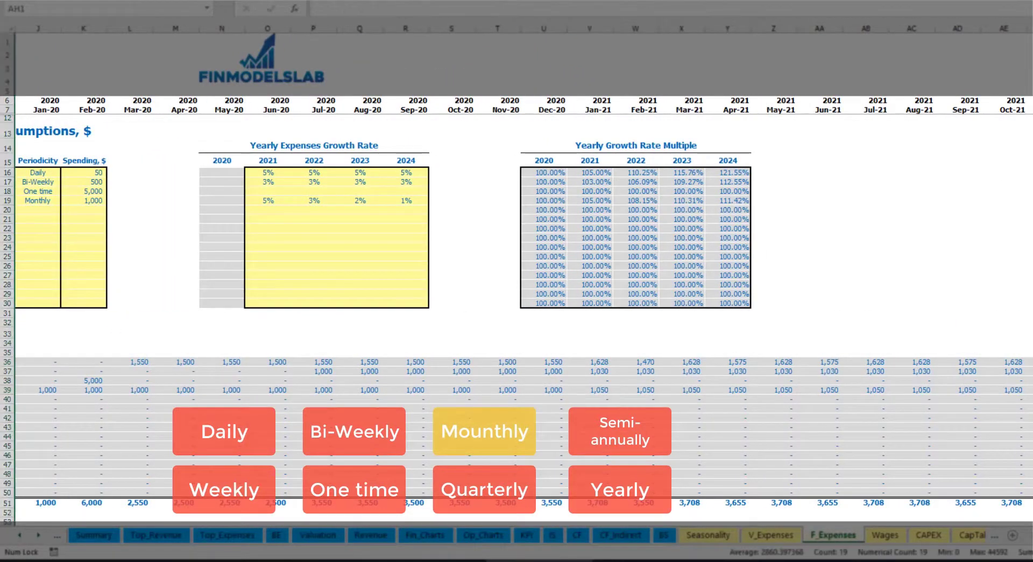
click(1030, 390)
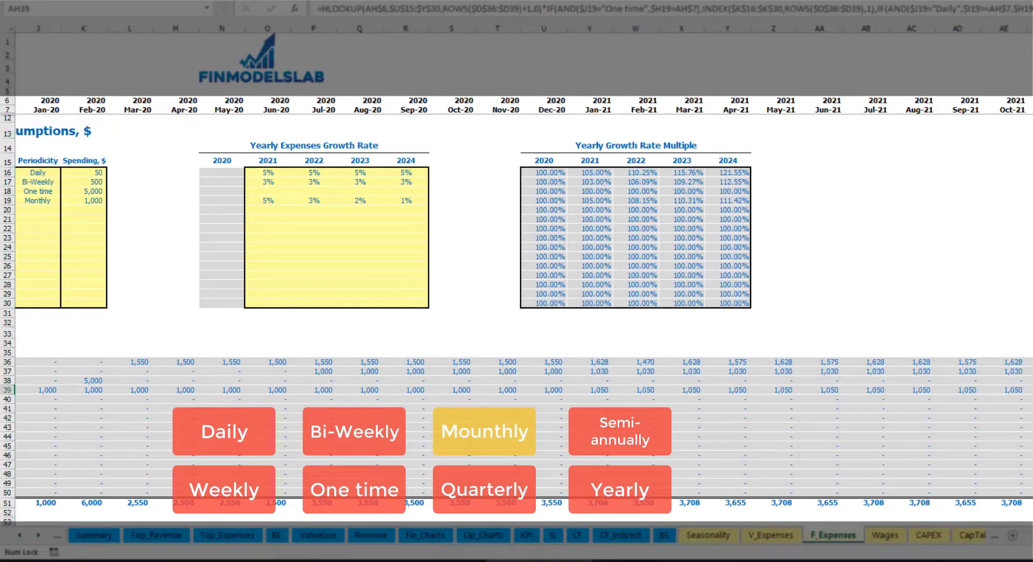
scroll(517, 269, left, 5)
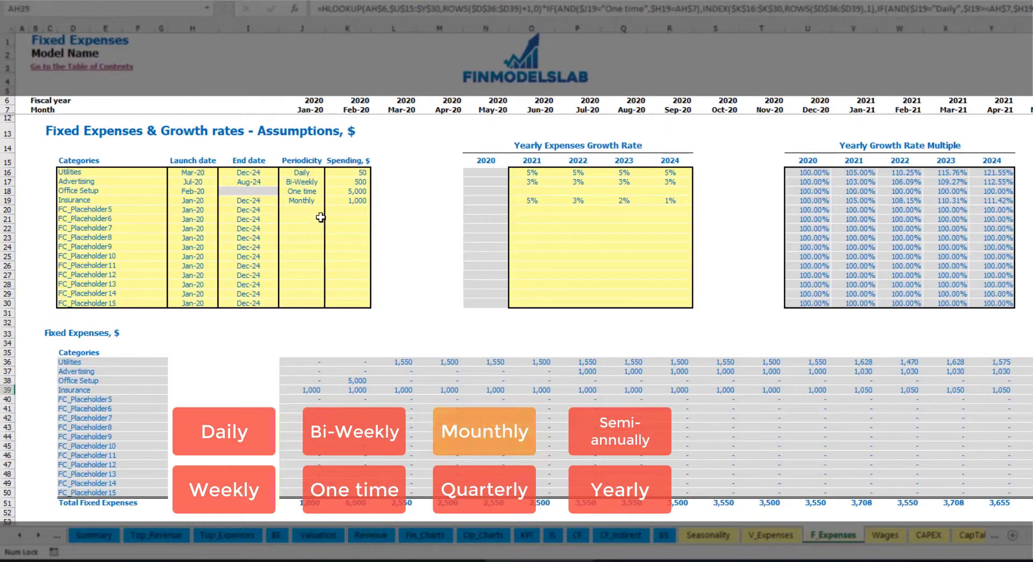
Change the Insurance periodicity to Quarterly and check its Apr-20 and Jul-20 amounts
click(312, 201)
click(329, 200)
key(Escape)
click(325, 256)
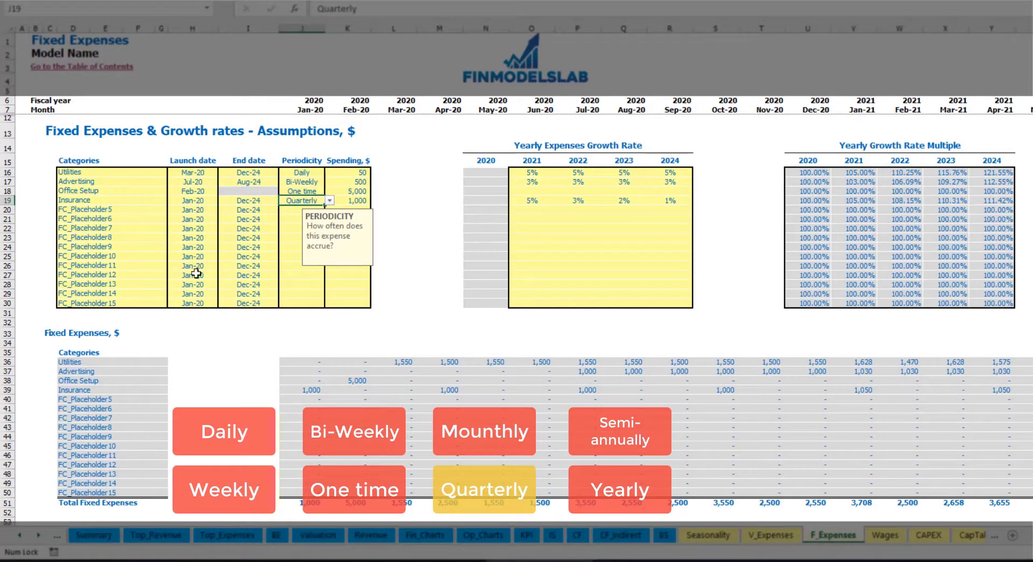
click(446, 387)
click(574, 392)
Change the Insurance launch date to Feb-20 and check its amounts in Feb-20, May-20 and Aug-20
click(209, 198)
click(223, 200)
click(199, 216)
click(360, 388)
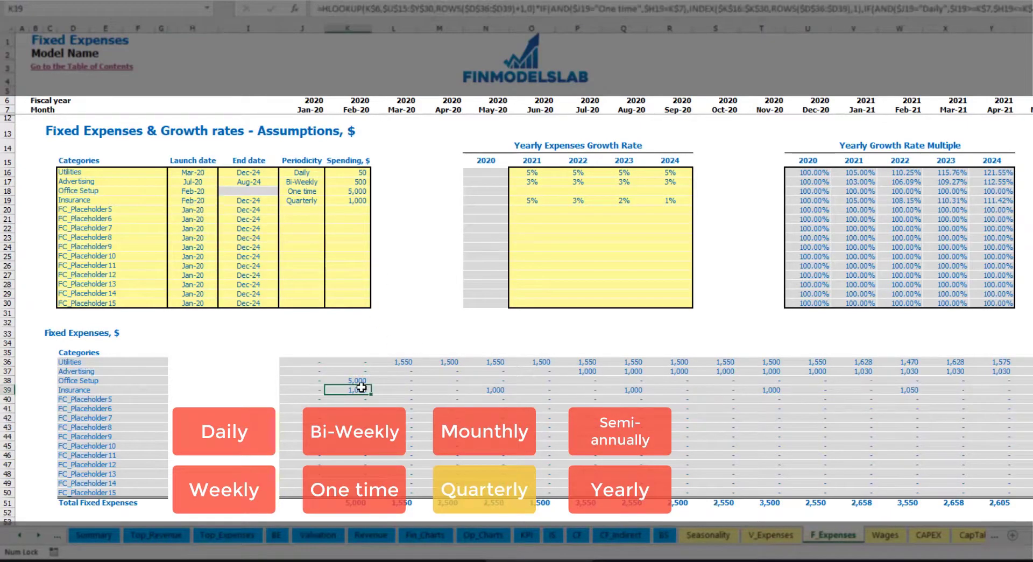
click(494, 390)
click(638, 385)
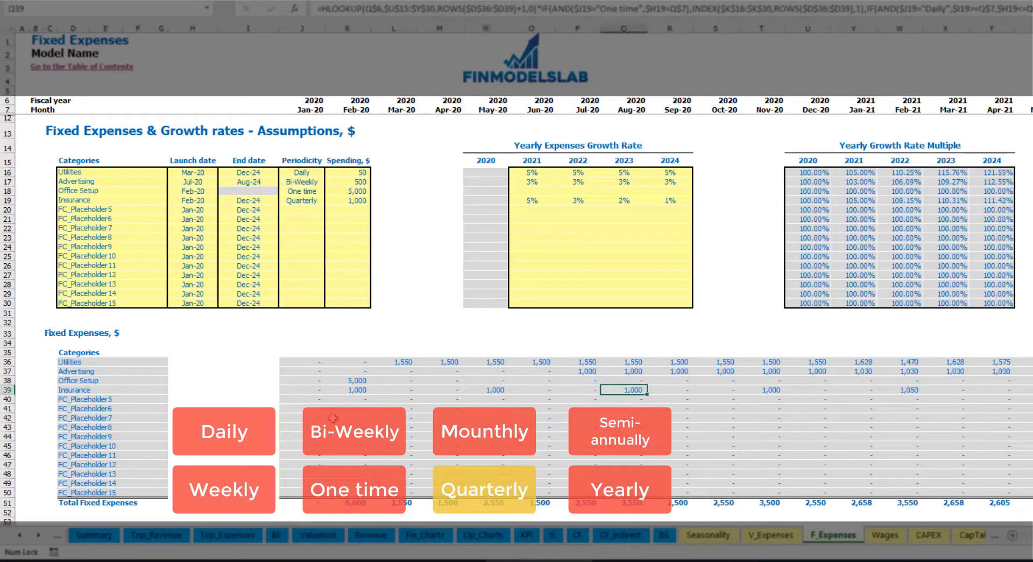
click(347, 391)
click(499, 391)
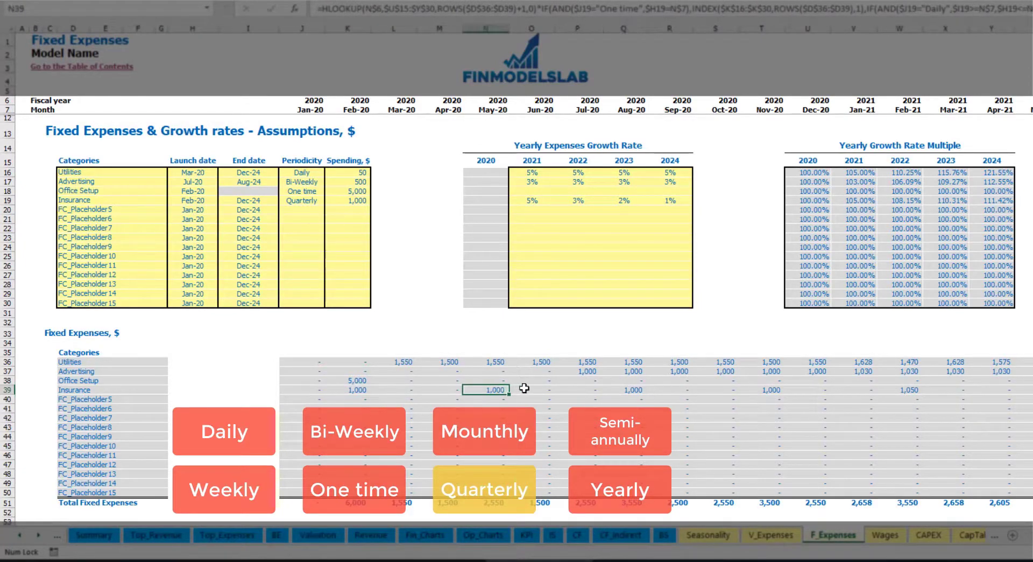
Change the Insurance periodicity to Semi-Annually and check its amounts from Feb-20 to early 2021
click(319, 201)
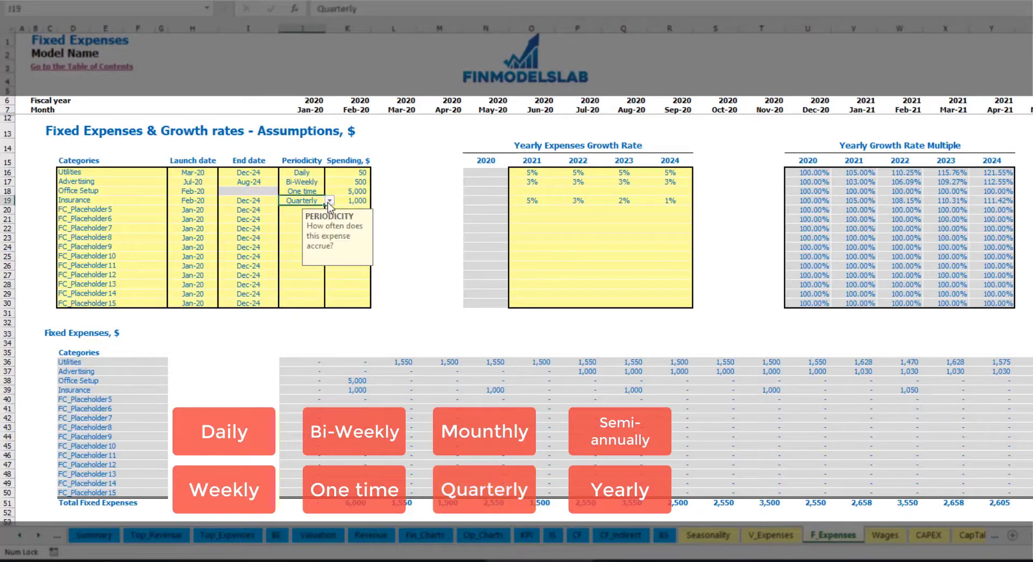
click(329, 200)
click(315, 262)
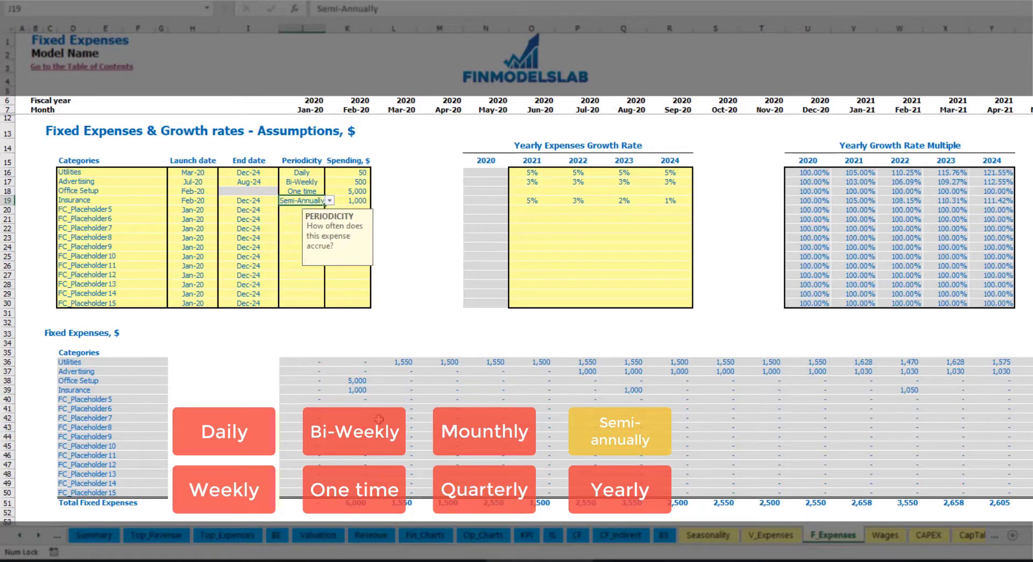
drag(356, 393, 862, 390)
click(901, 398)
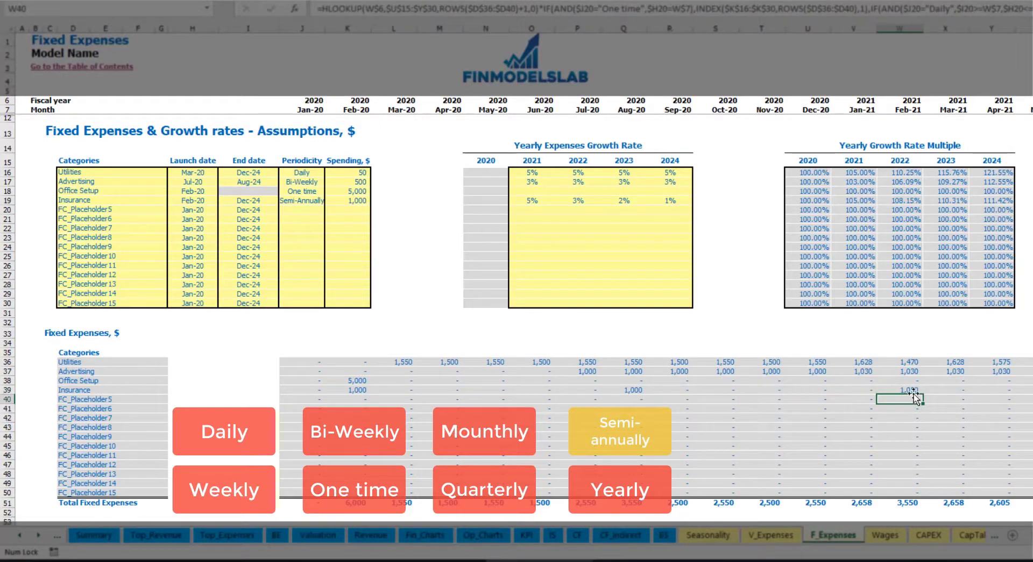
Change the Insurance periodicity to Yearly, and check its amounts along the timeline against its launch and end dates
click(311, 200)
click(330, 200)
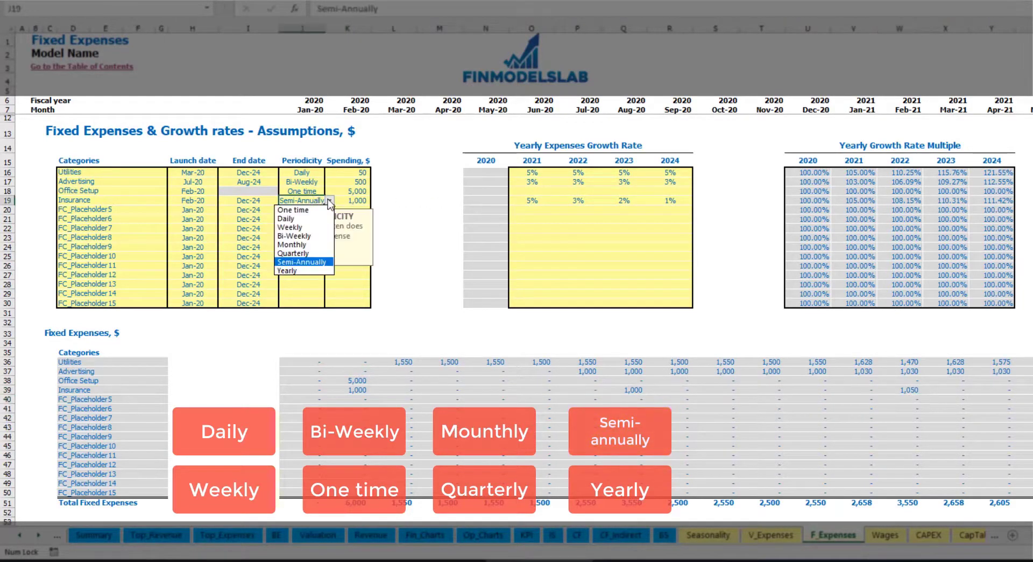
click(294, 270)
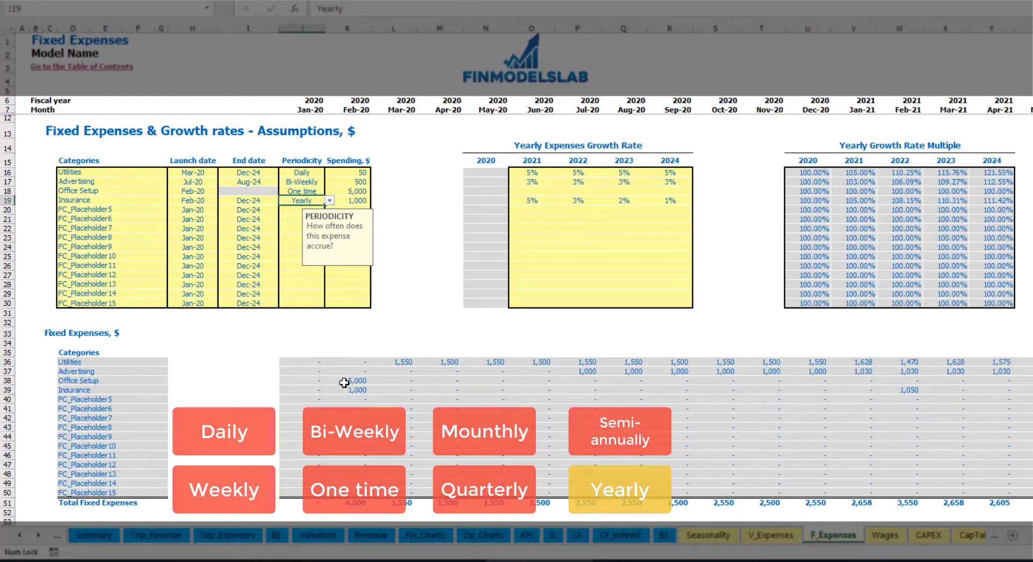
drag(350, 392, 1027, 392)
click(205, 202)
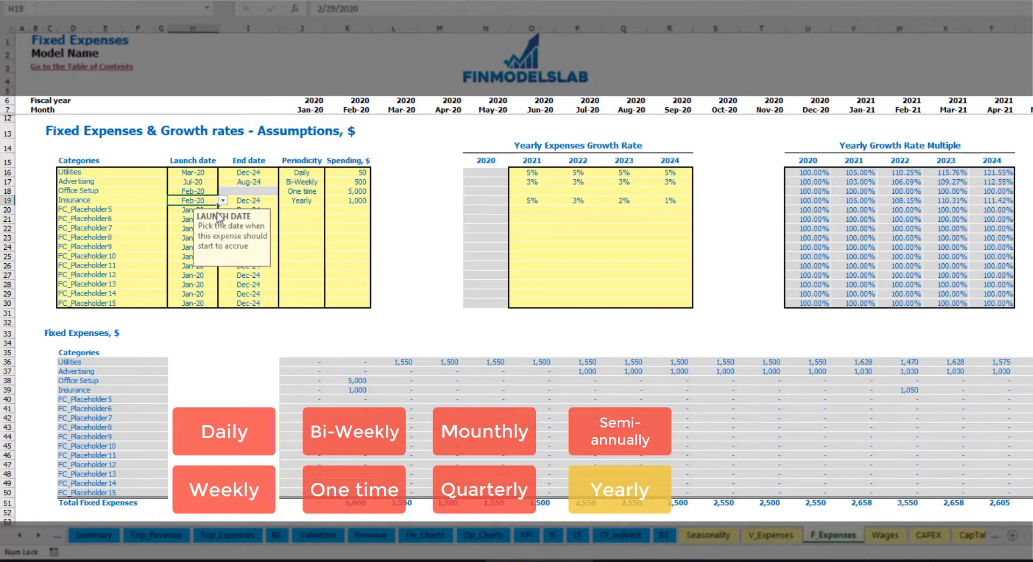
click(248, 198)
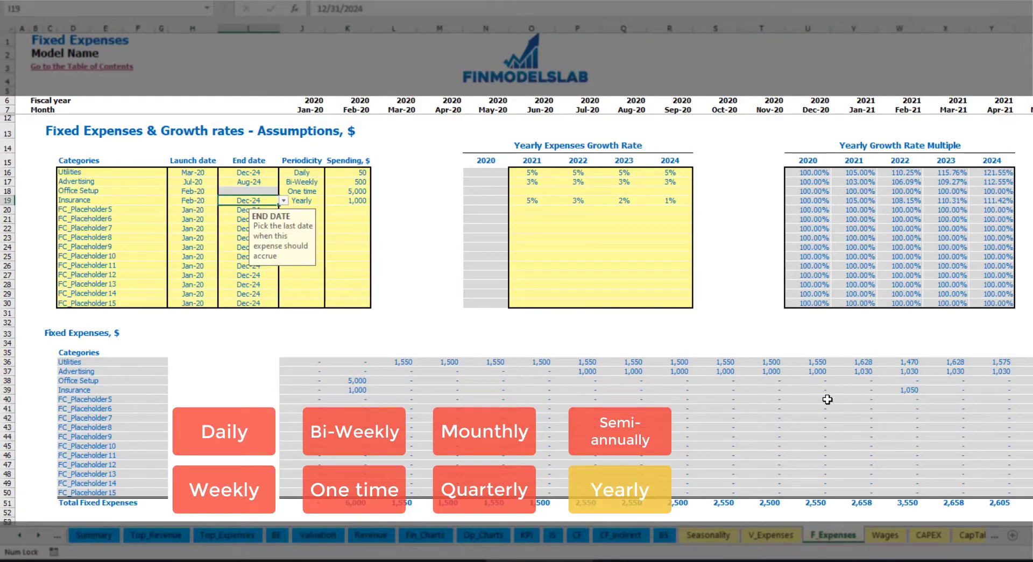
Compare the fixed expenses timeline with the individual lines under Total Fixed Expenses in the income statement, expanding that group
click(720, 303)
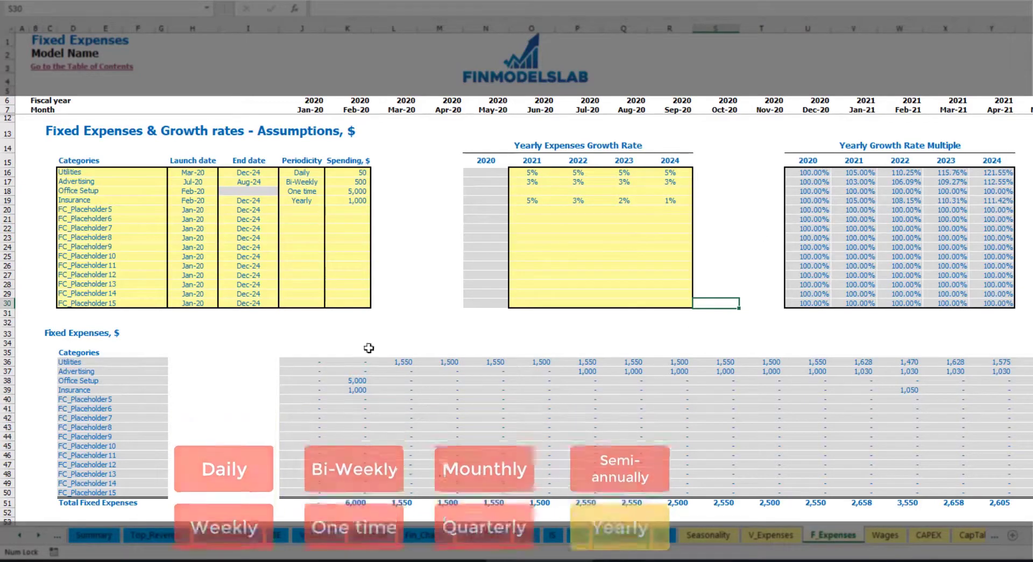
drag(300, 362, 963, 492)
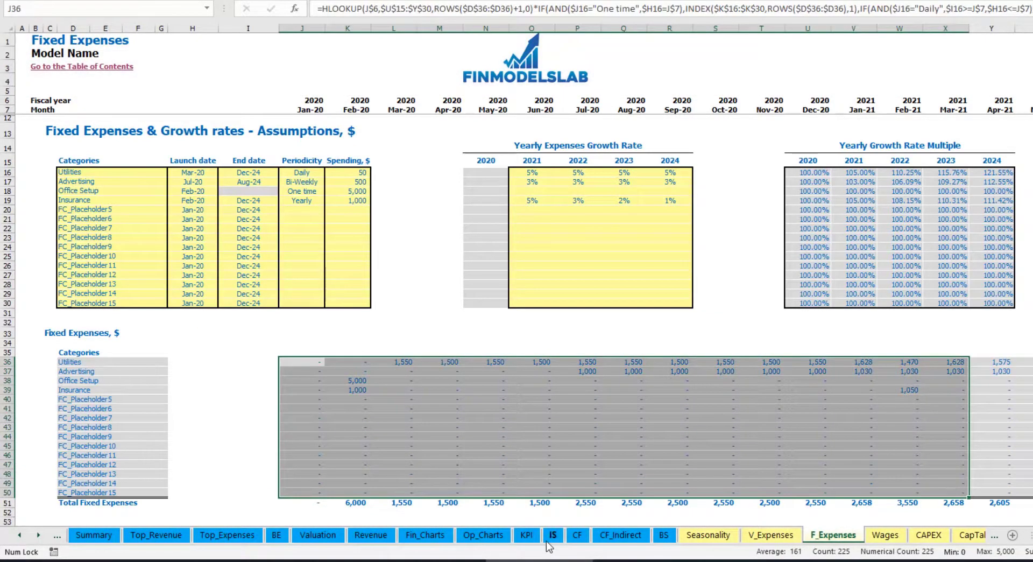
click(548, 540)
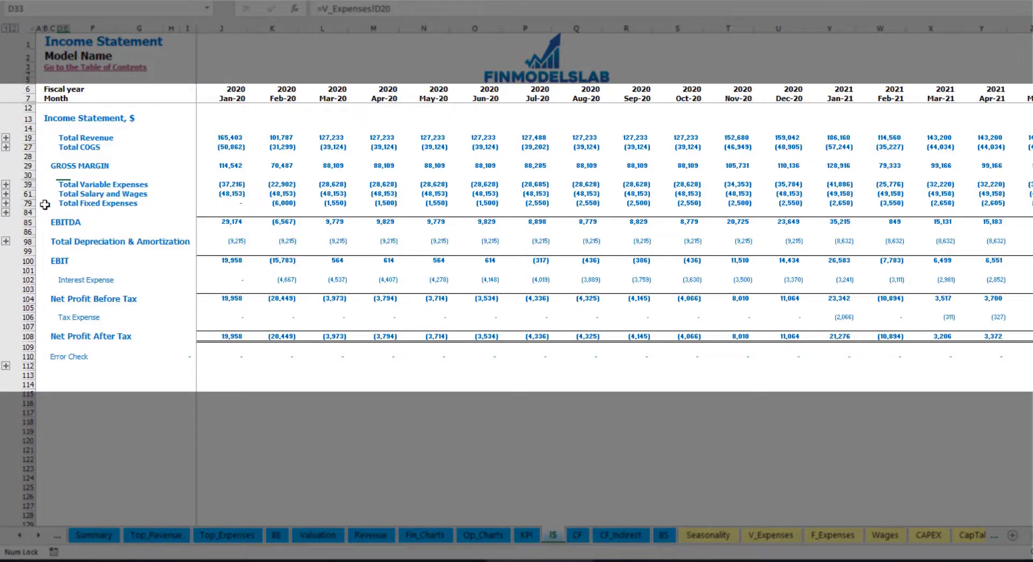
click(61, 203)
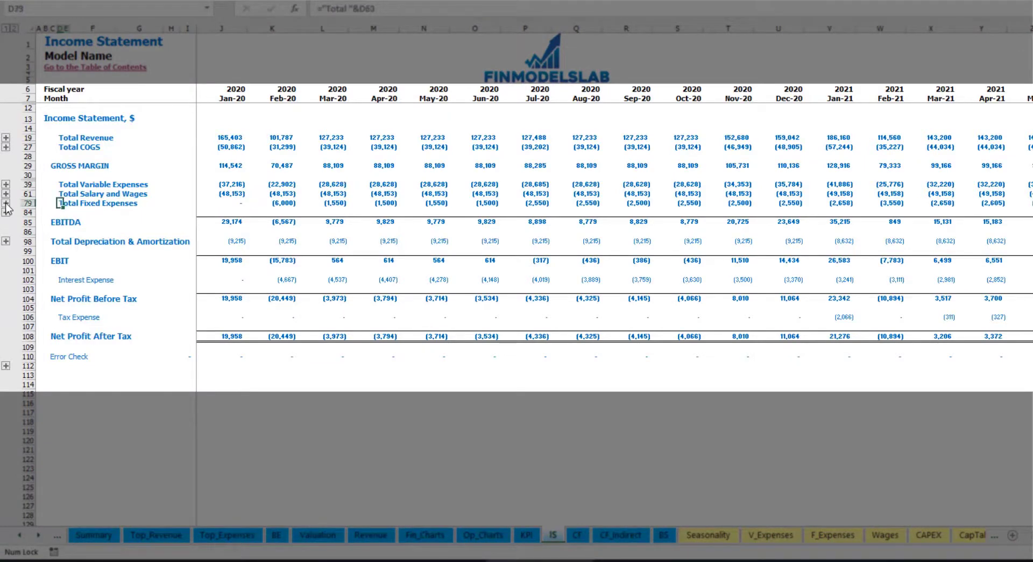
click(6, 204)
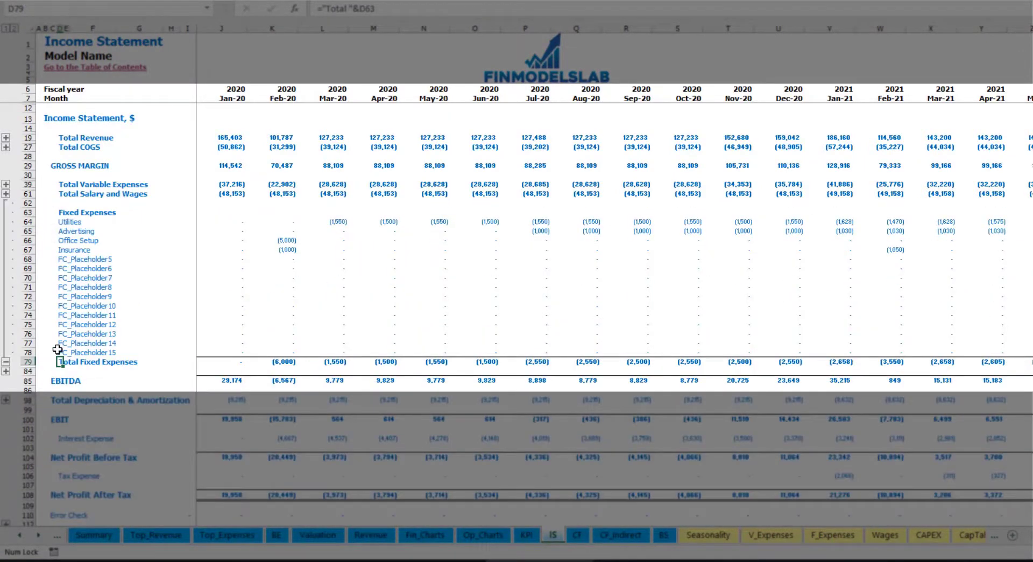
drag(28, 222, 31, 250)
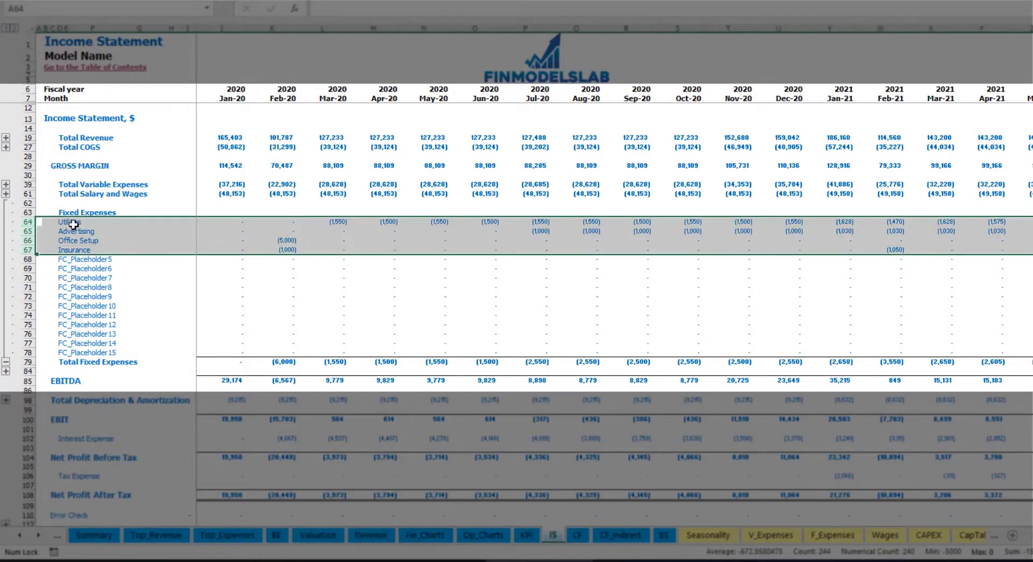
drag(66, 222, 69, 352)
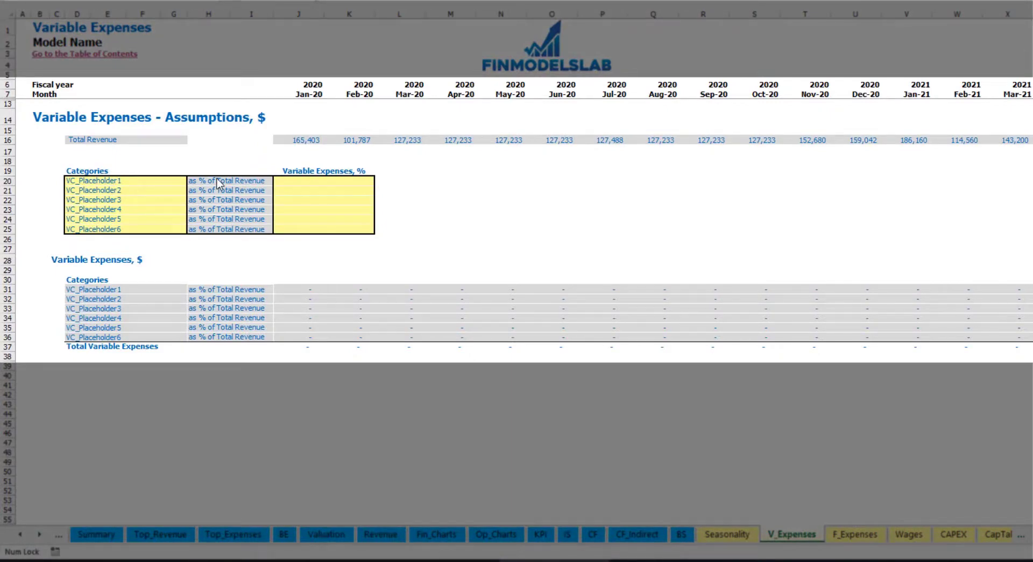
Name the first variable expense category Bank fees and set it to 2.5% of total revenue
click(112, 180)
text(Ba)
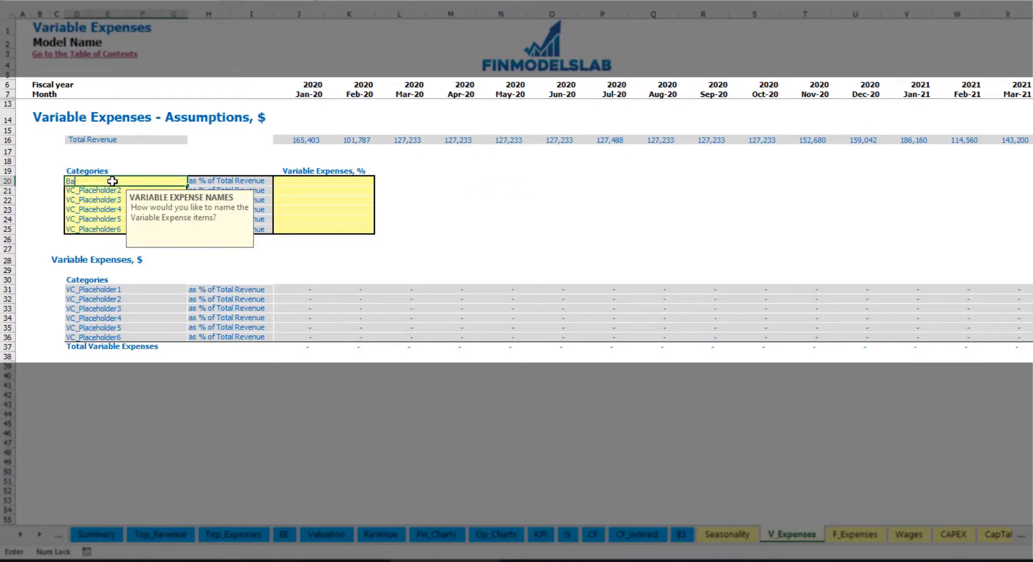
text(nk fees)
key(Return)
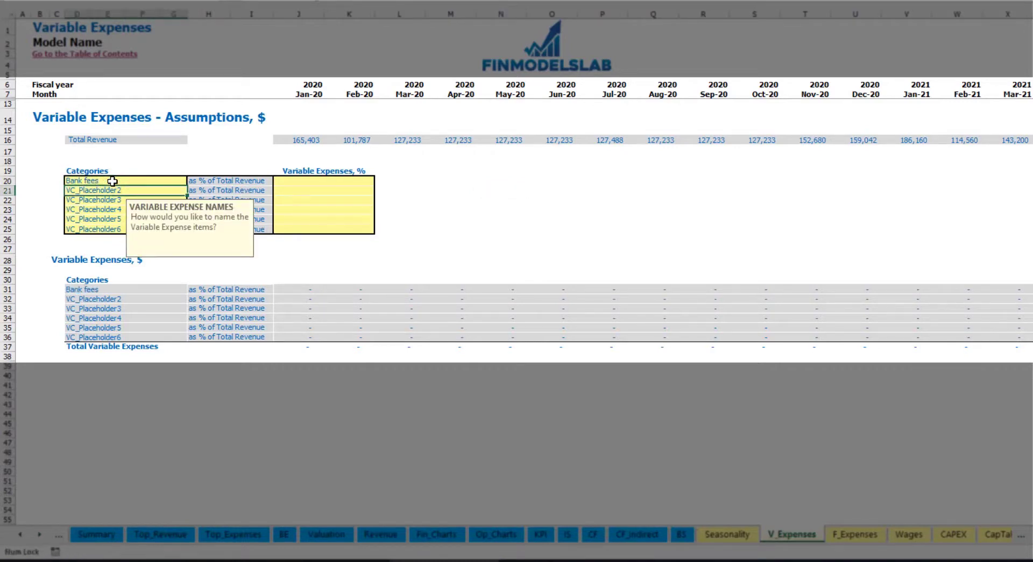
click(303, 181)
text(2)
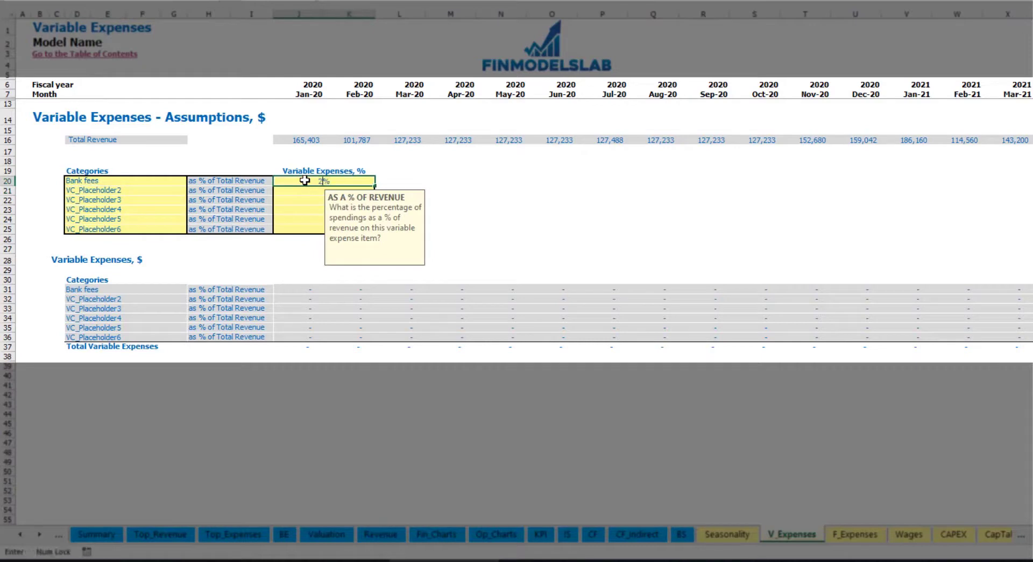
text(.5)
key(Return)
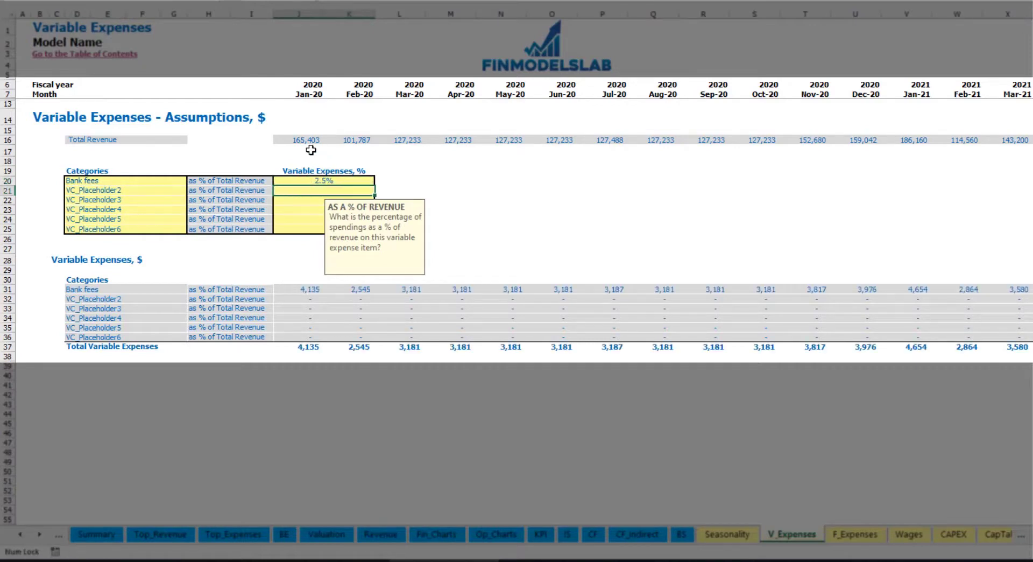
Compare the monthly Total Revenue figures with the calculated Bank fees amounts along the timeline
drag(305, 142, 812, 141)
scroll(285, 290, right, 15)
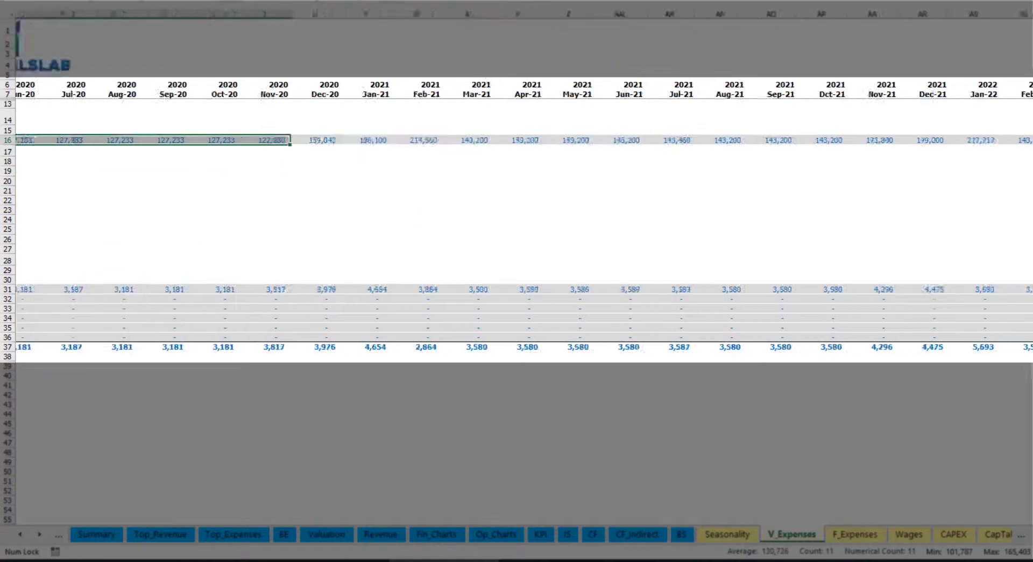
scroll(284, 290, left, 15)
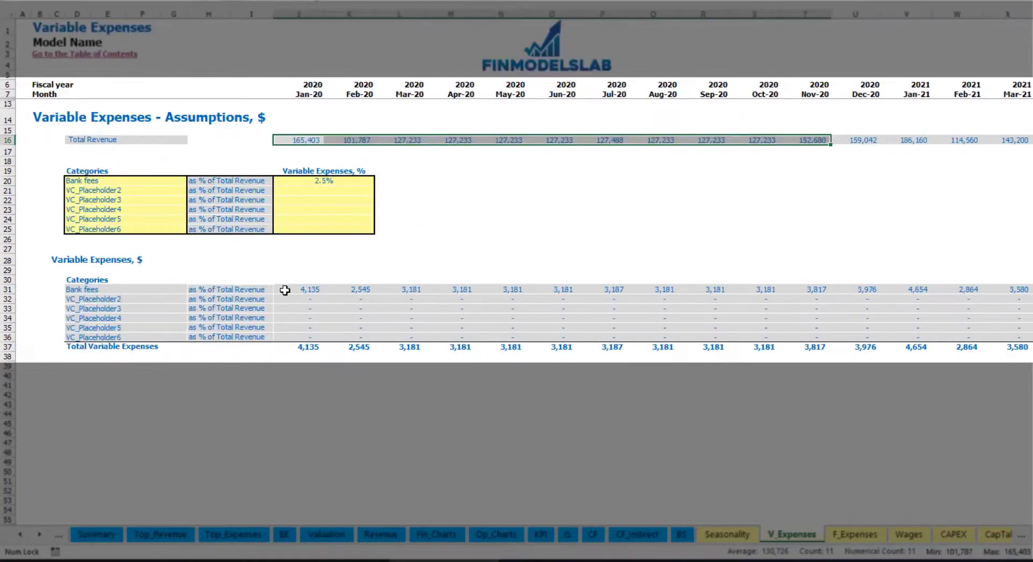
click(313, 291)
click(400, 290)
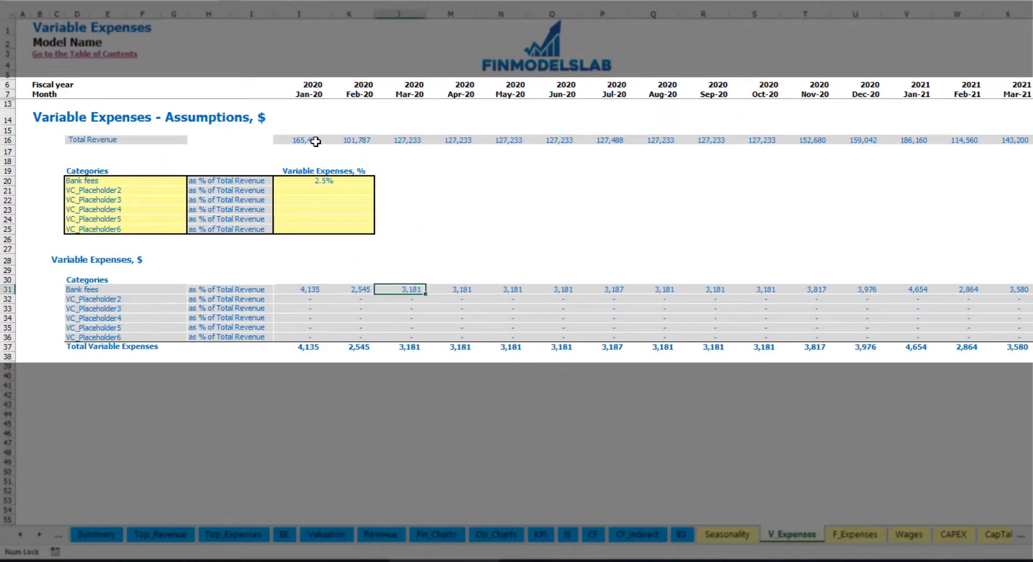
Name the second variable expense category Other Var Exp and set it to 5% of total revenue
click(130, 192)
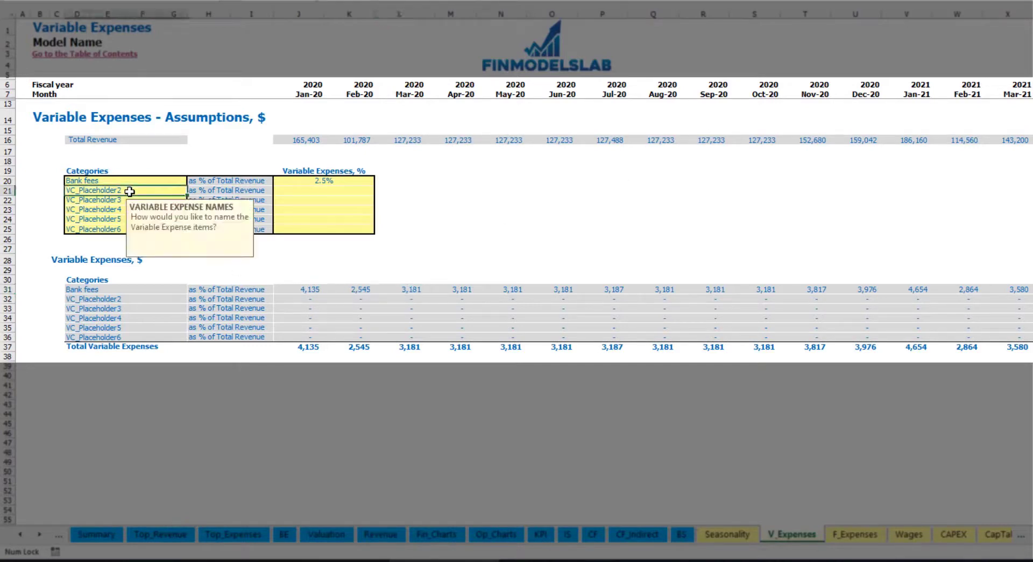
text(Other Var E)
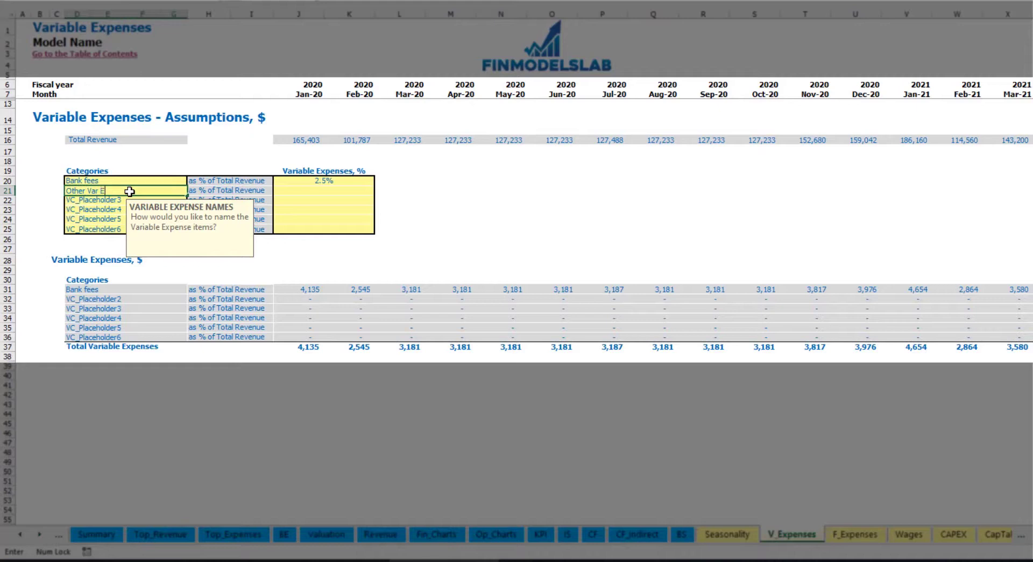
key(Return)
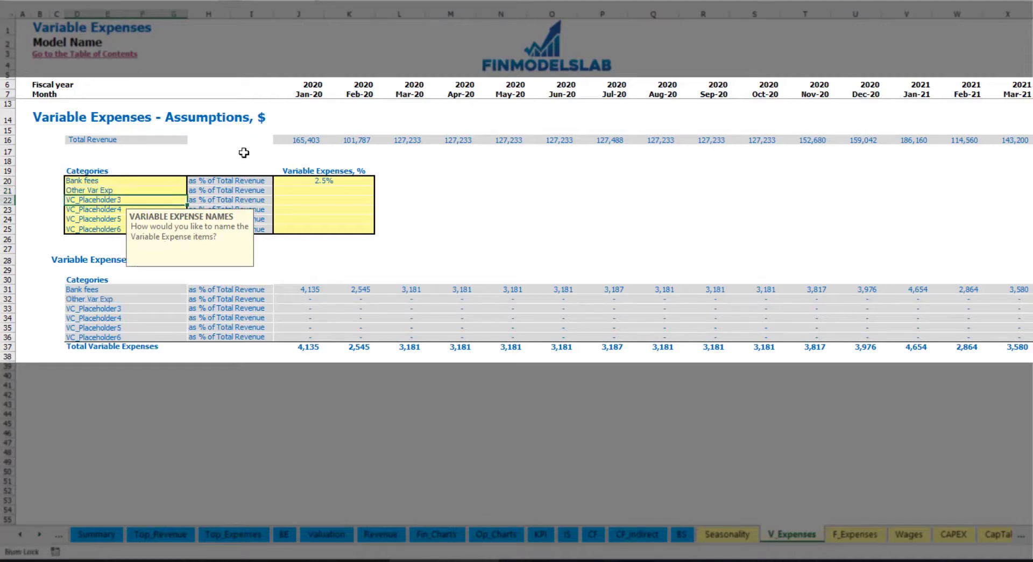
click(314, 191)
text(5)
key(Return)
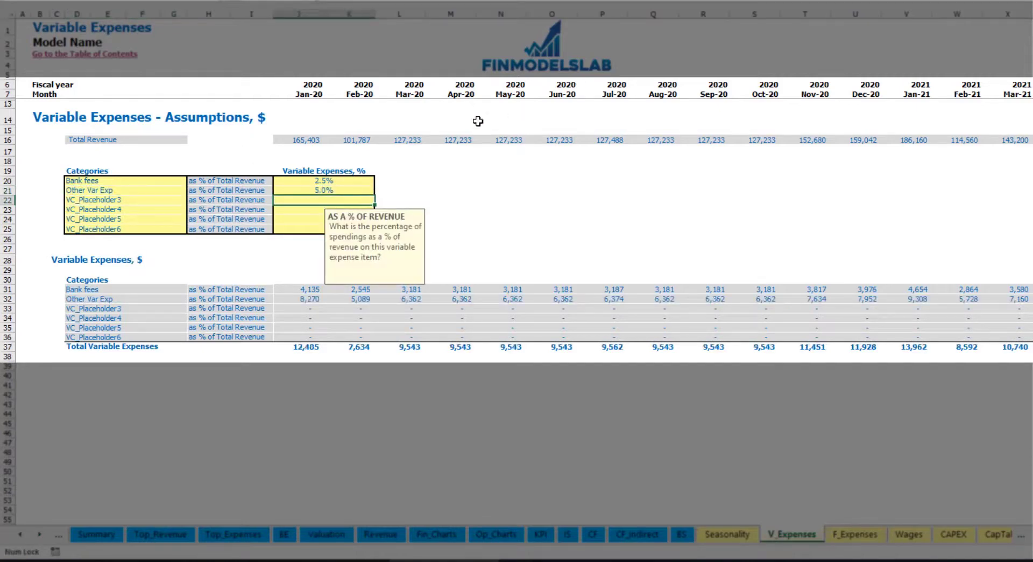
Name the third variable expense category Direct Labor and set it to 15% of total revenue
click(164, 200)
text(Direct Labor)
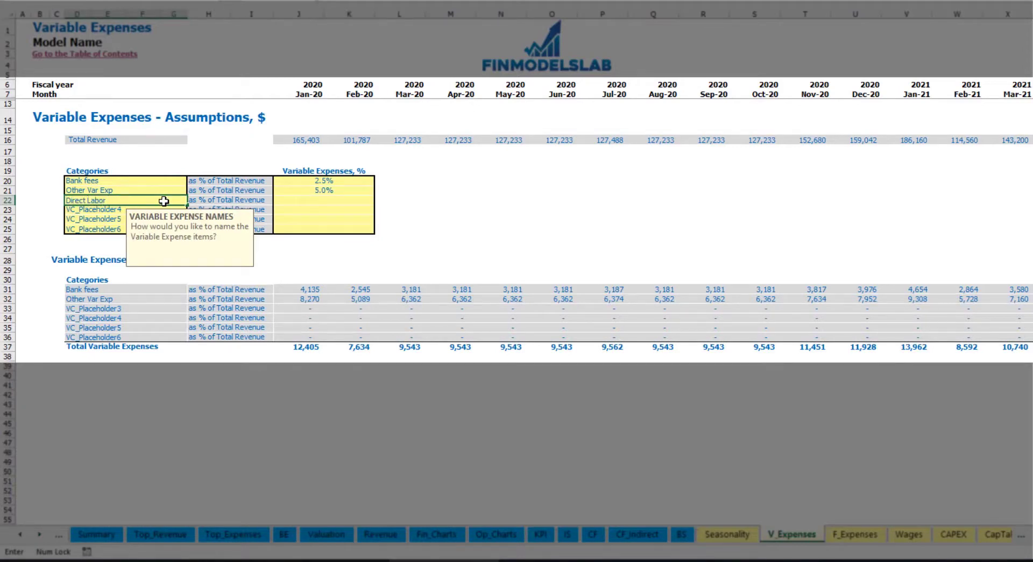
key(Return)
click(304, 201)
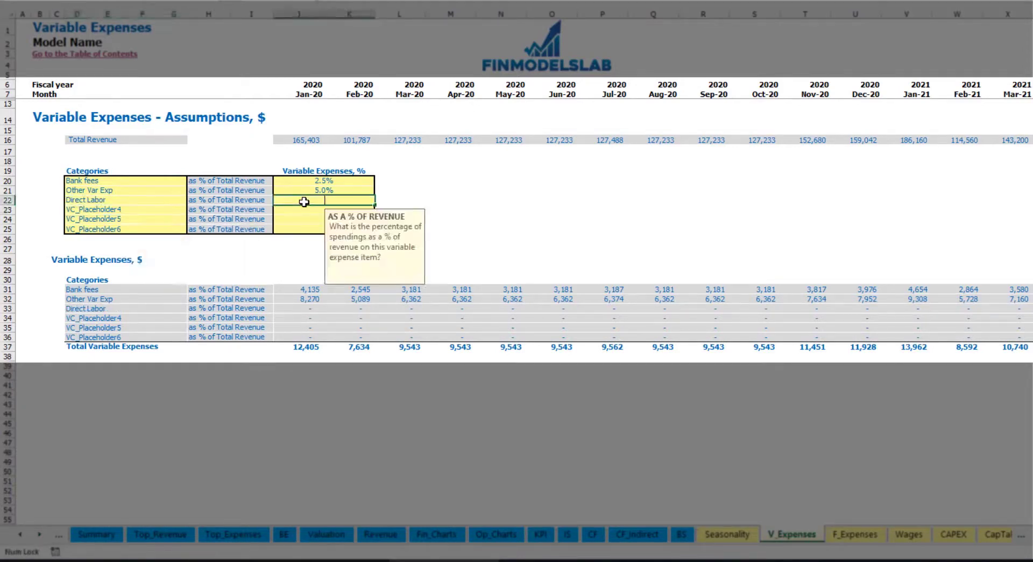
text(15)
click(300, 286)
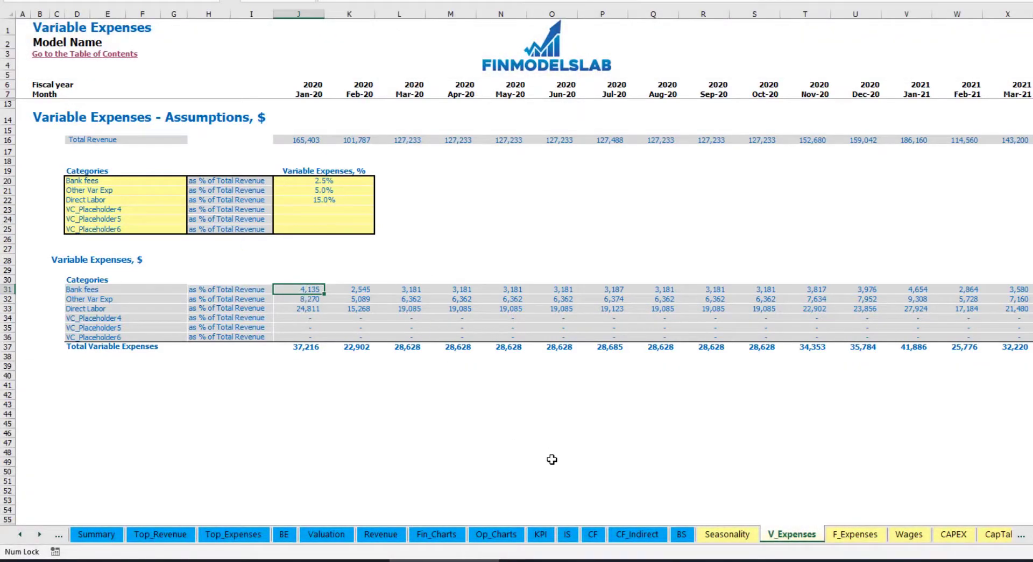
Expand Total Variable Expenses in the income statement and examine the monthly amounts of each variable expense category
click(570, 534)
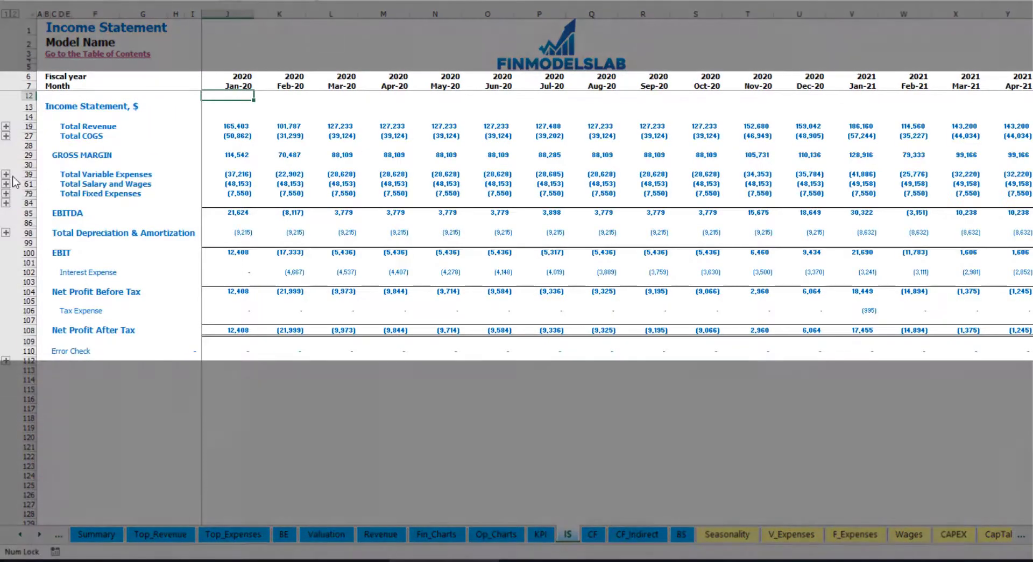
click(152, 173)
key(shift+space)
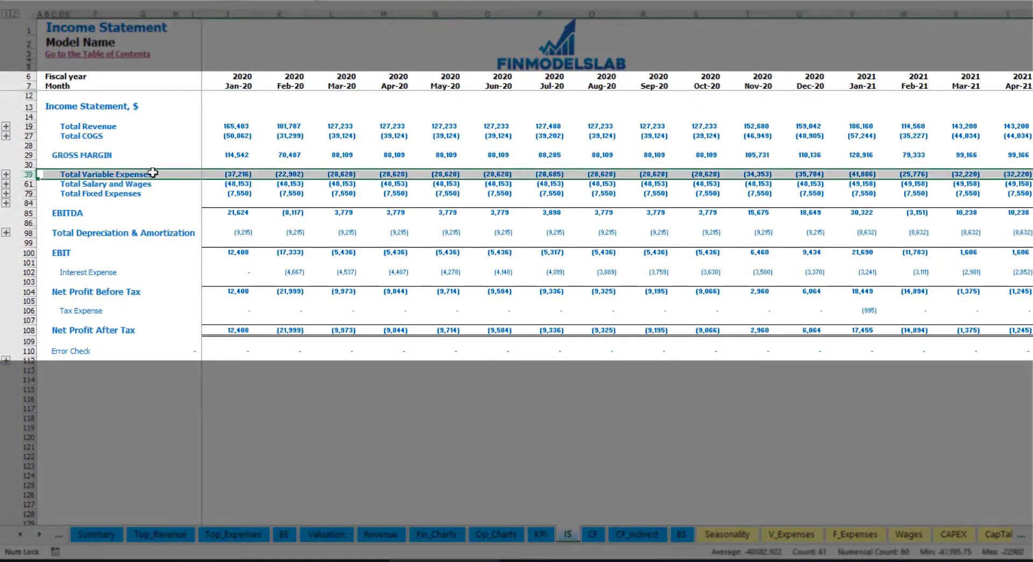
click(6, 174)
drag(42, 193, 41, 235)
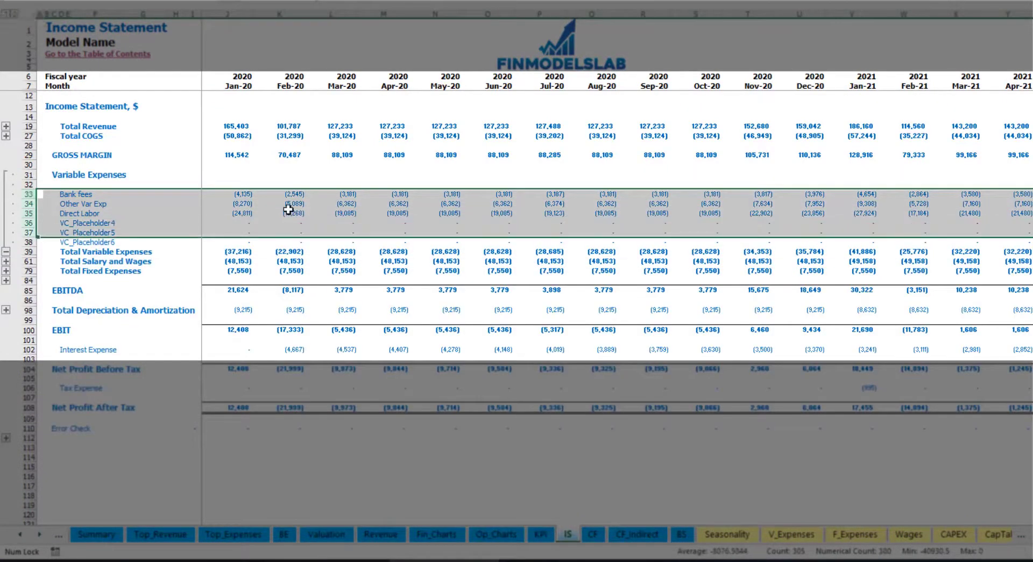
click(252, 193)
click(366, 193)
drag(62, 194, 67, 241)
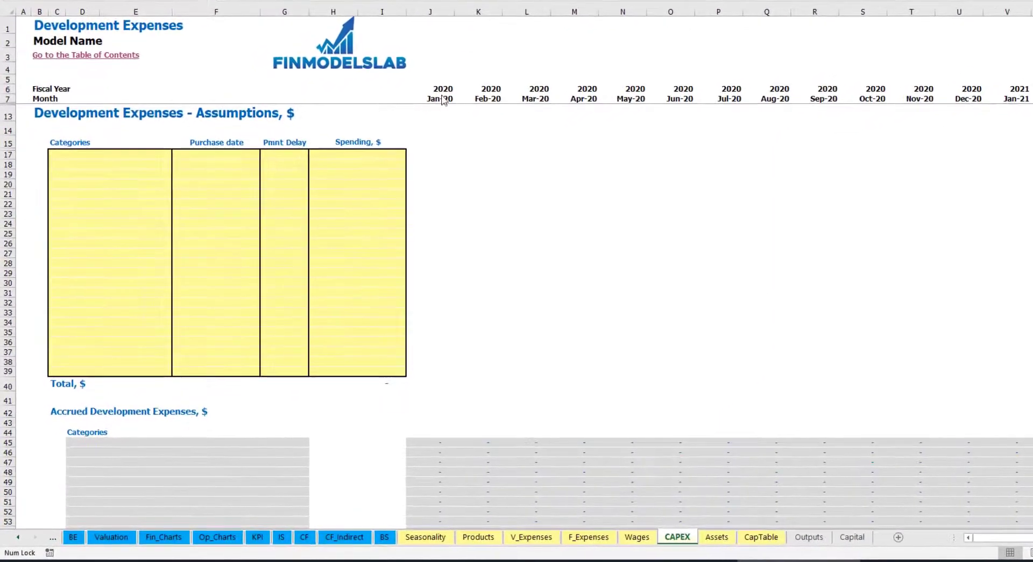
Add Office dev as the first development expense category and set its purchase date to Feb-20
click(139, 155)
text(Office dev)
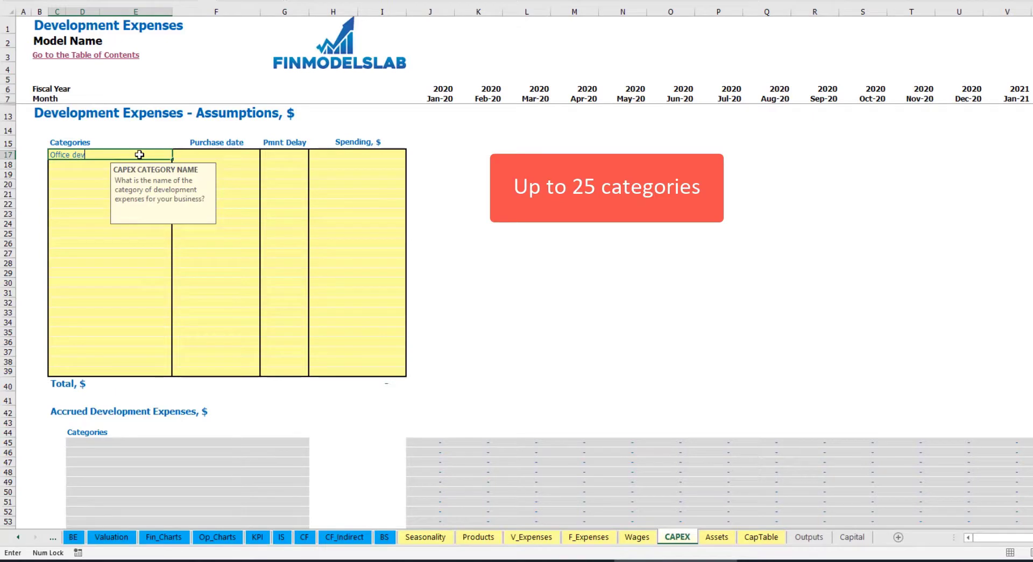
key(Return)
click(217, 154)
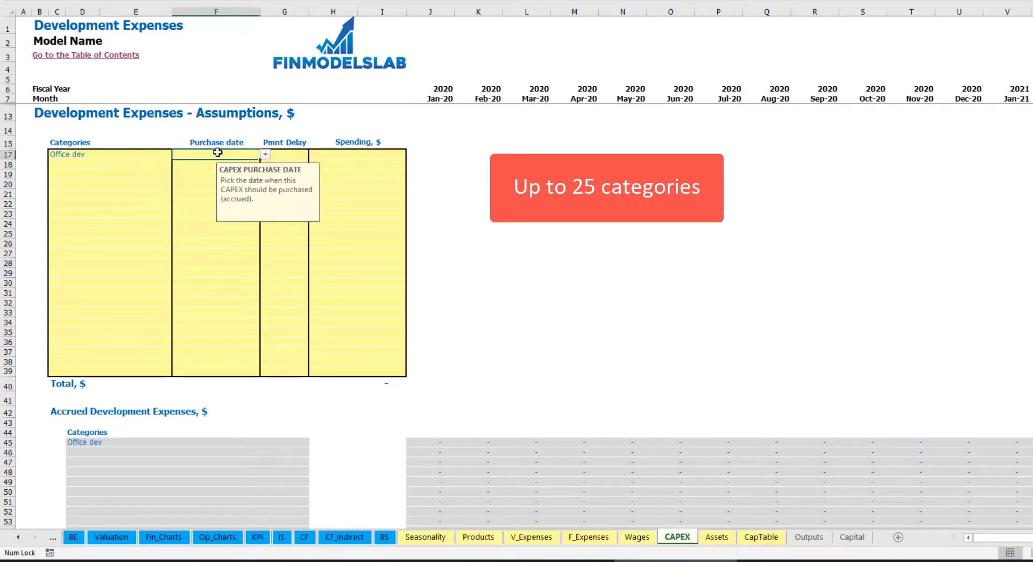
click(265, 154)
click(161, 173)
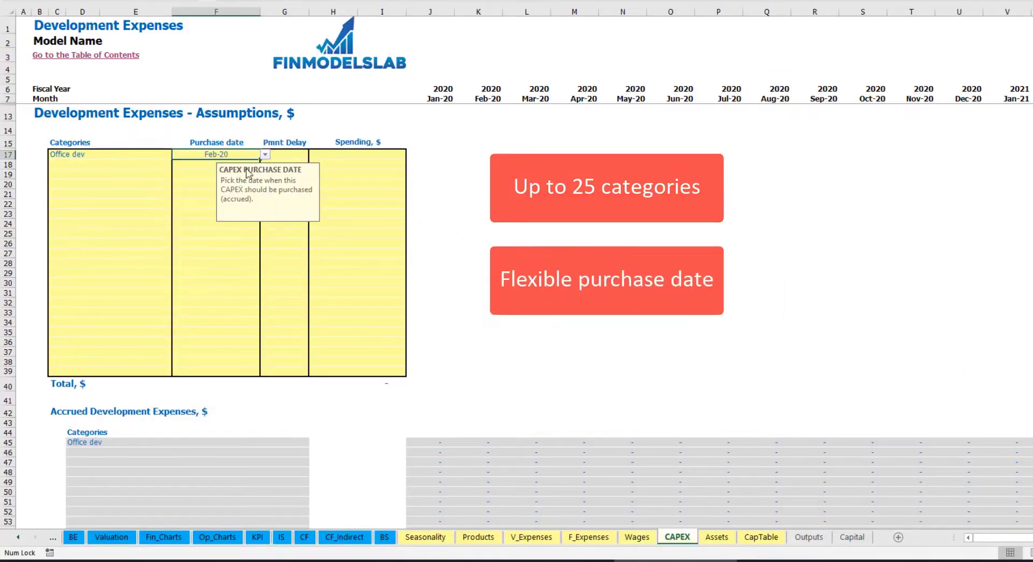
Set the Office dev spending to 10,000
click(343, 153)
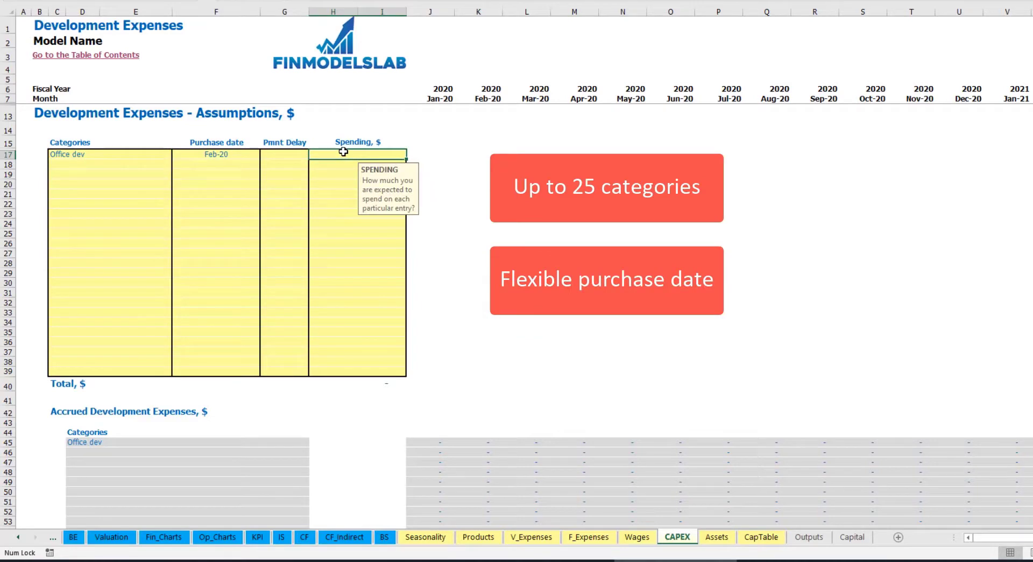
text(10000)
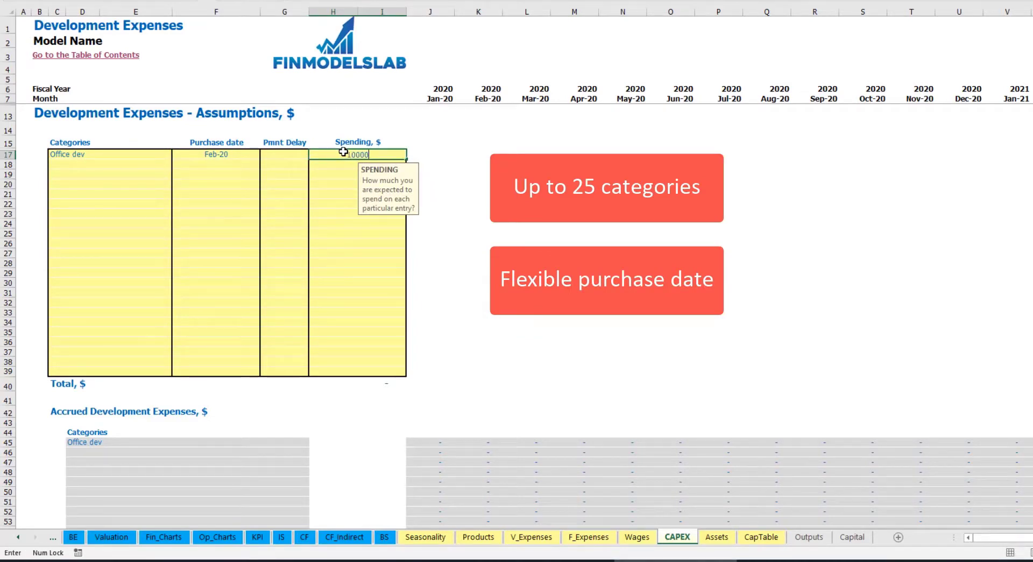
key(Return)
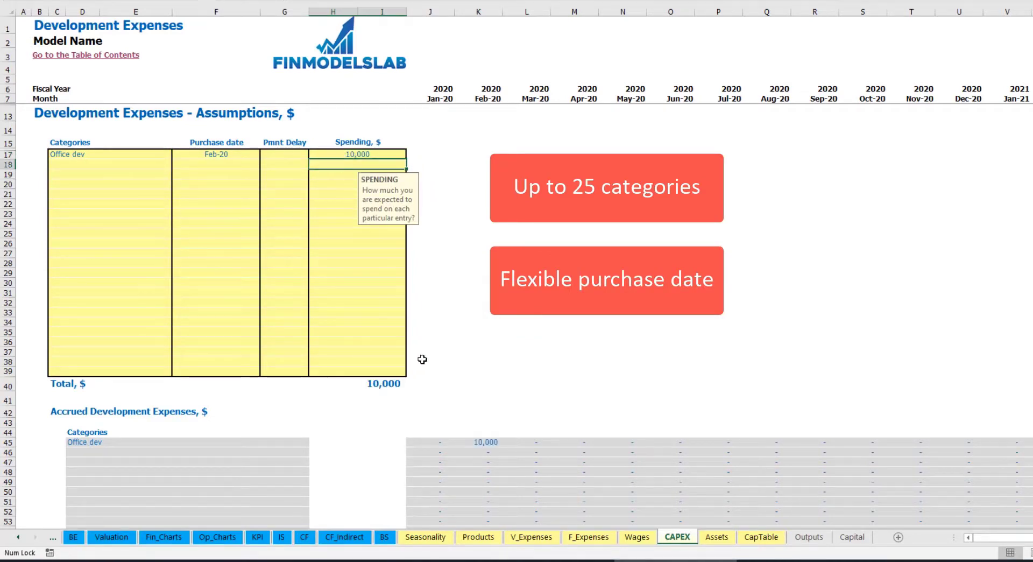
Set the Office dev payment delay to 2M and check its accrued amount in Feb-20
click(290, 155)
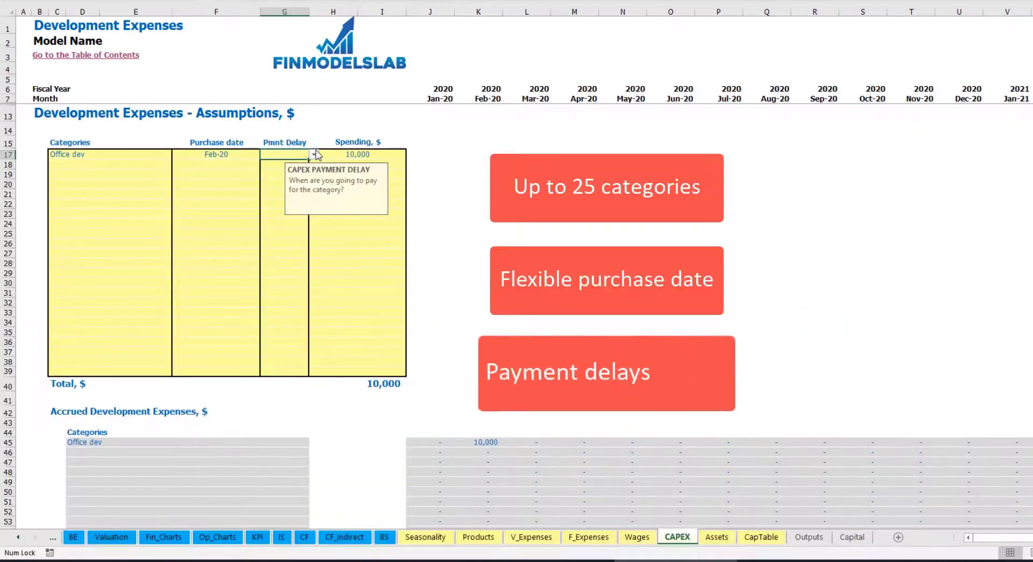
click(313, 154)
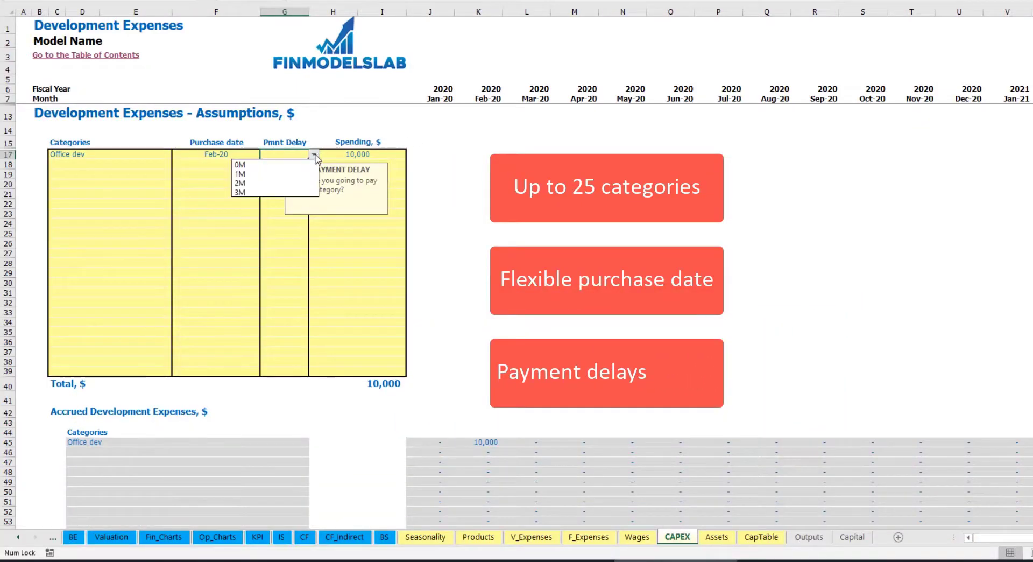
click(279, 183)
click(512, 185)
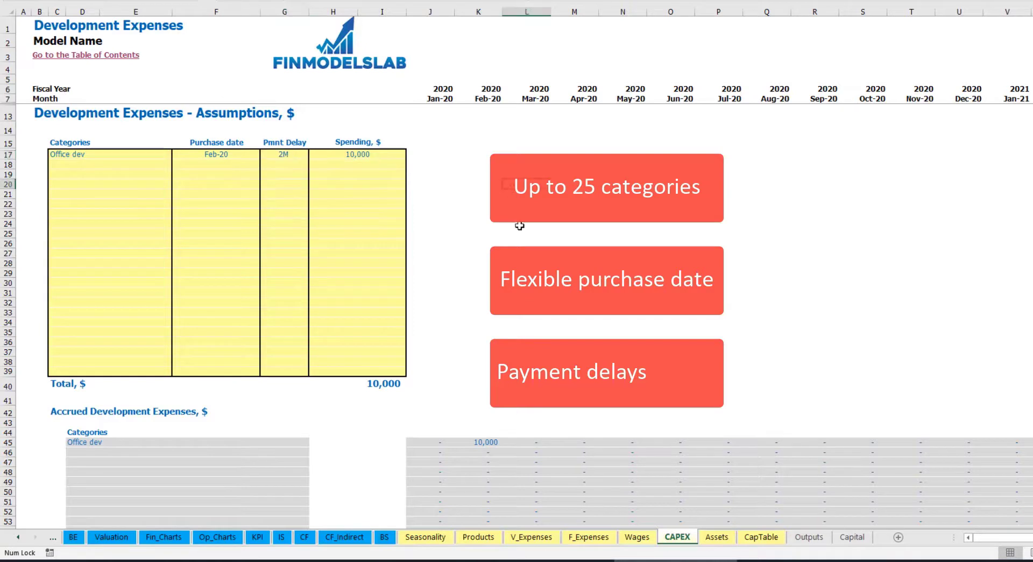
click(485, 443)
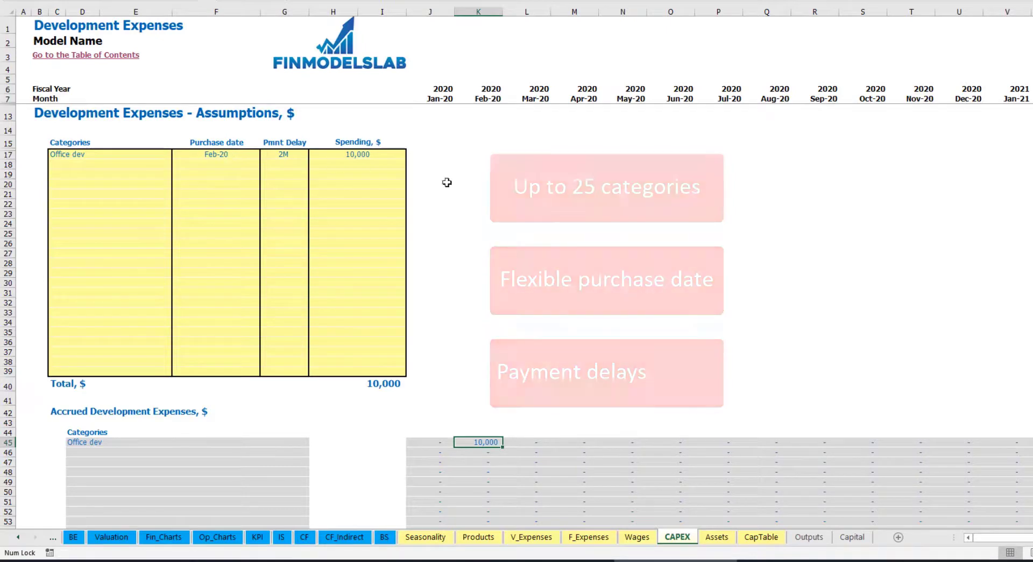
Check the month in which the Office dev expense is paid, and review the development expense summary balances
scroll(484, 233, down, 7)
scroll(486, 235, down, 3)
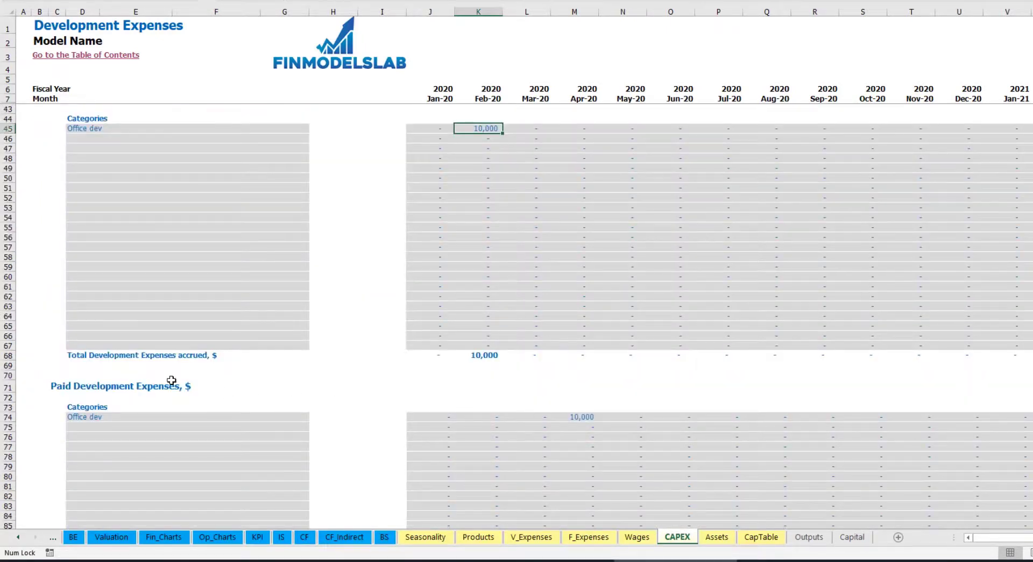
click(574, 417)
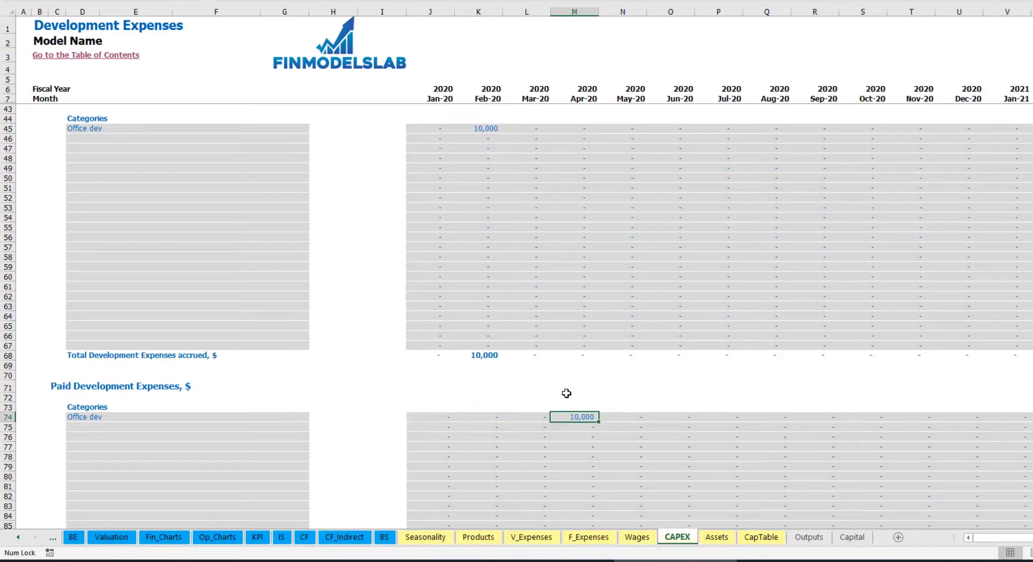
scroll(553, 415, down, 13)
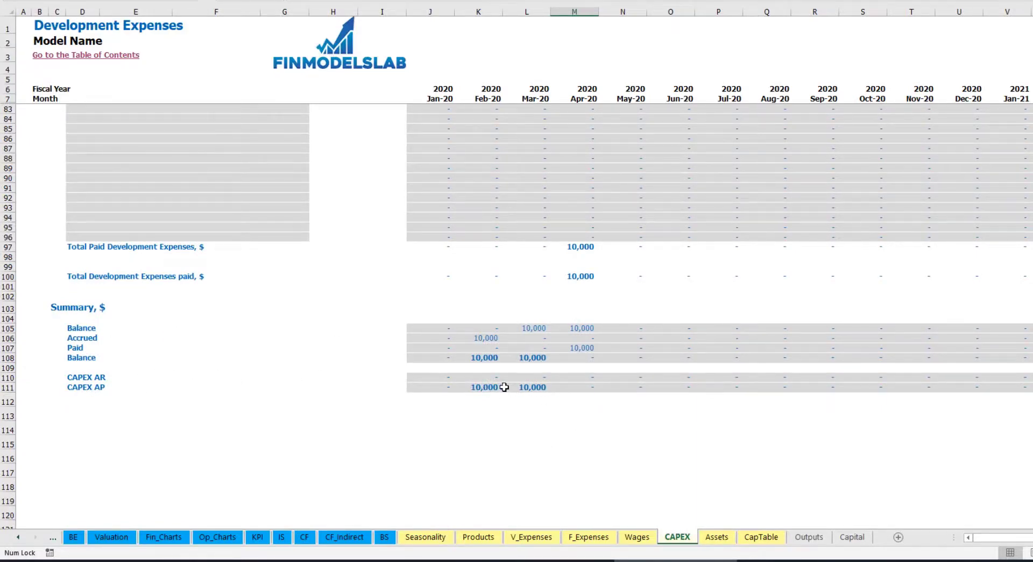
Add Other dev exp as the second development expense category and set its purchase date to Mar-20
scroll(532, 313, up, 20)
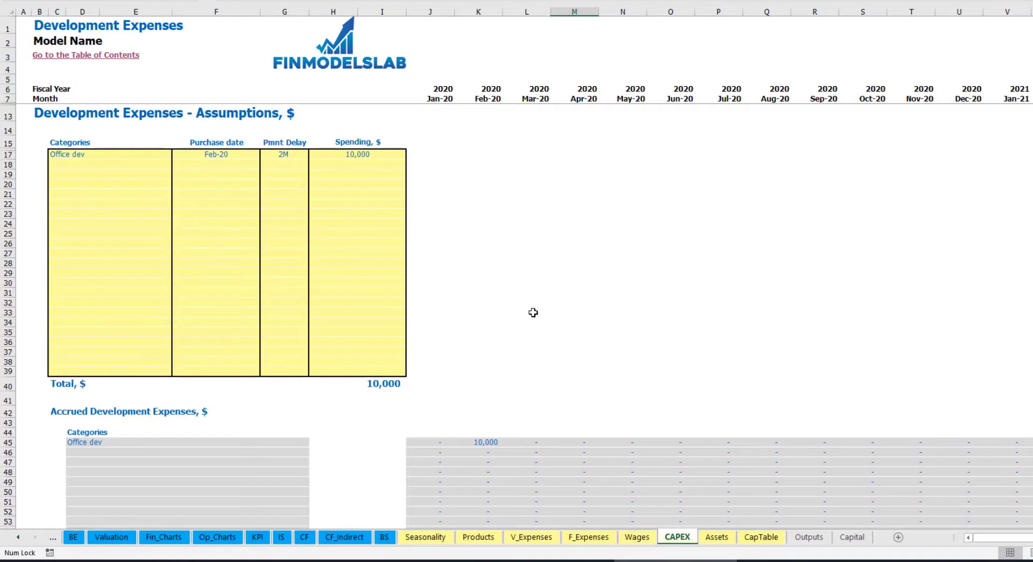
click(93, 162)
text(Other dev)
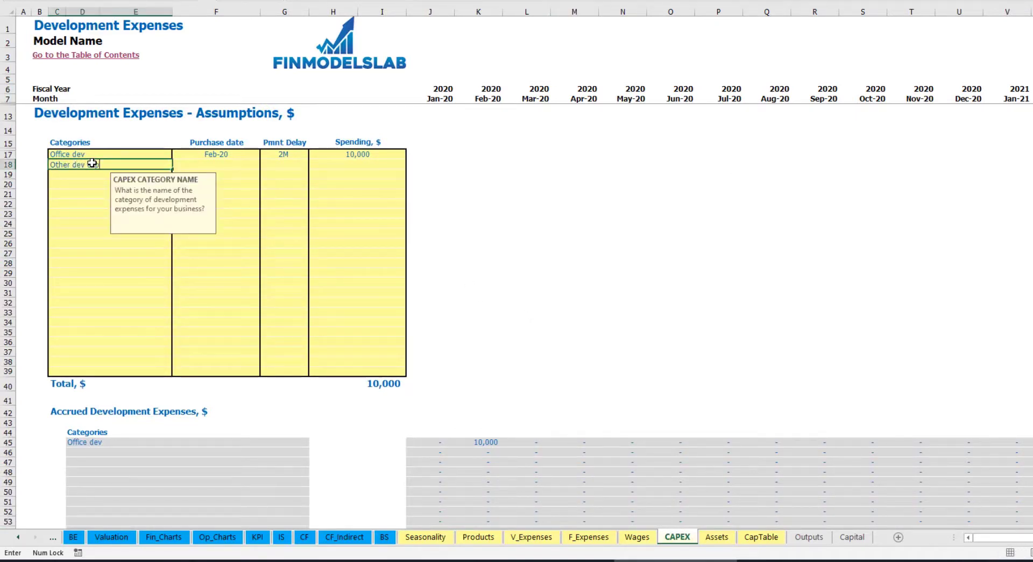
text( exp)
click(245, 162)
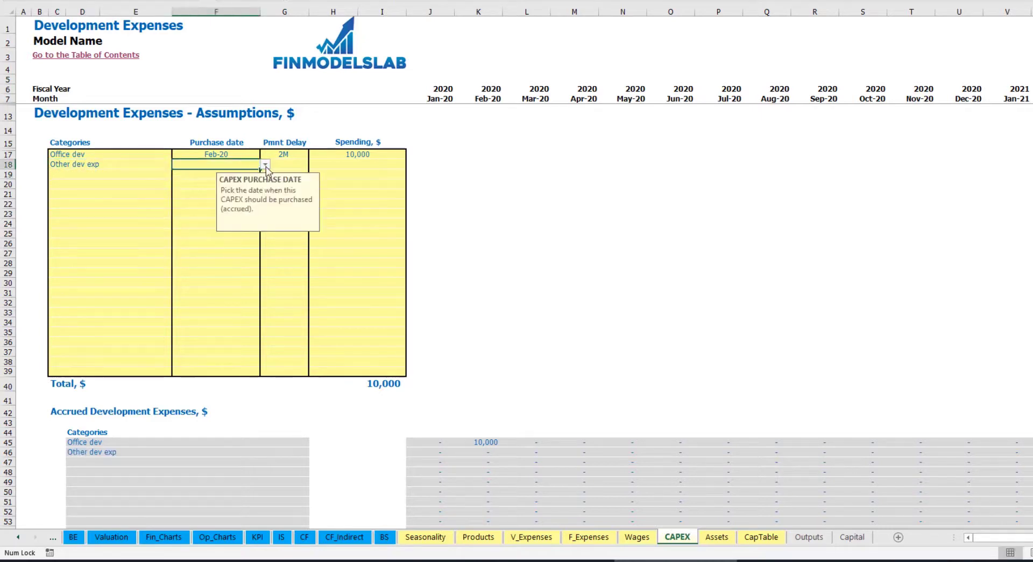
click(266, 164)
click(178, 191)
Set the Other dev exp spending to 5,000 and its payment delay to 0M
click(343, 167)
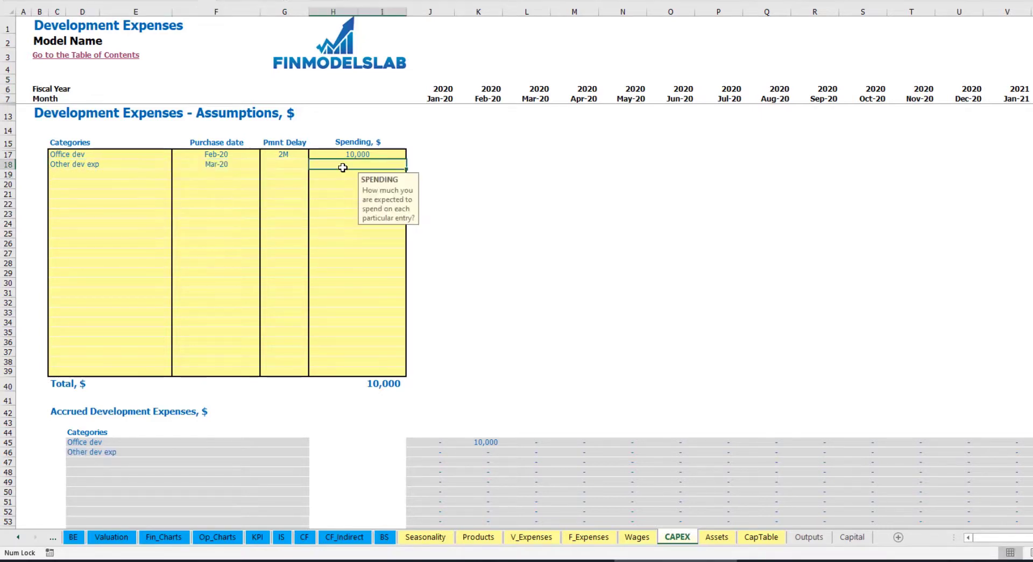
text(5000)
key(Return)
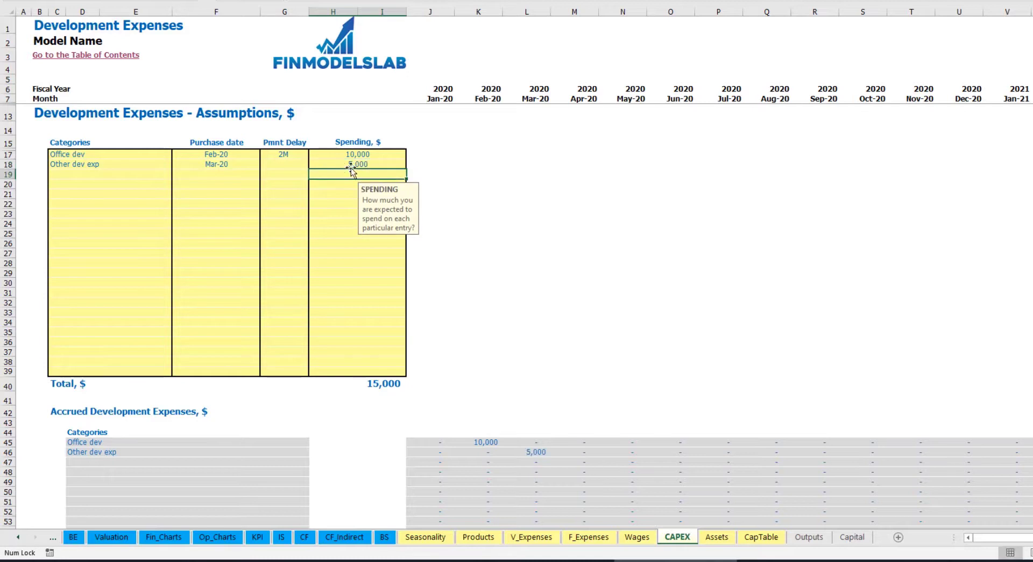
click(294, 168)
click(314, 164)
click(301, 175)
Compare the accrued and paid timelines of Other dev exp in the development expenses sheet
scroll(503, 364, down, 3)
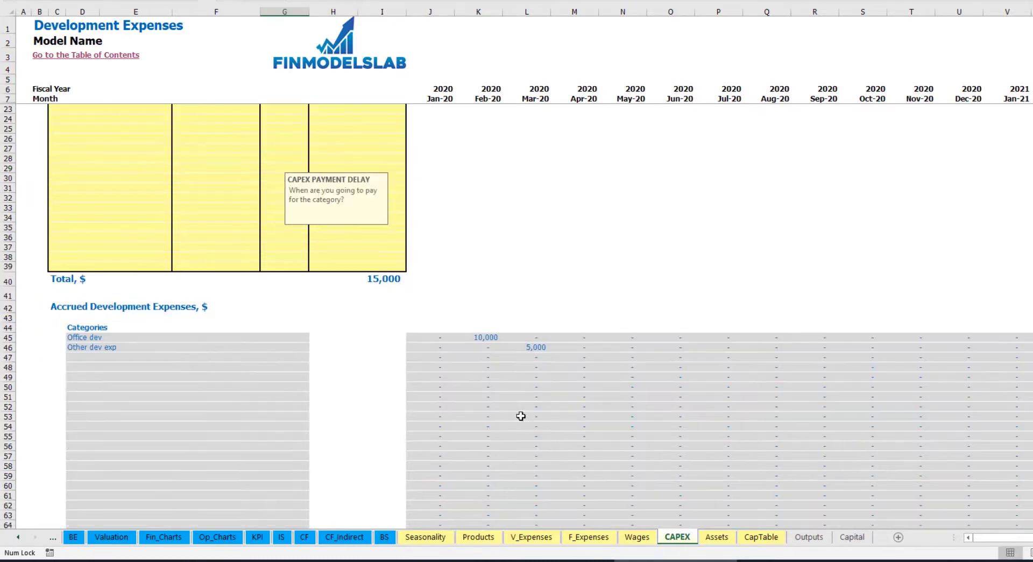
click(537, 348)
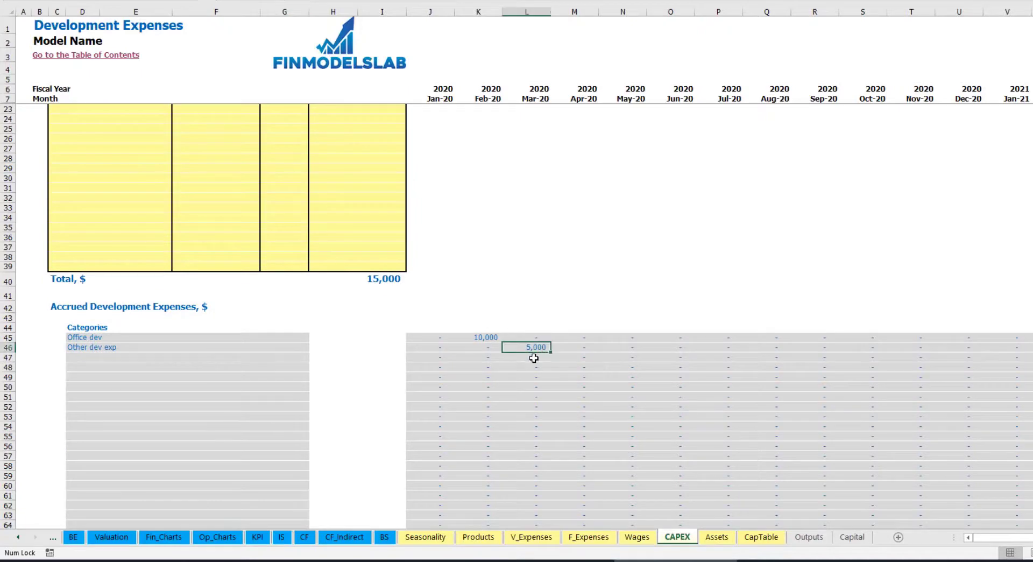
scroll(530, 344, down, 10)
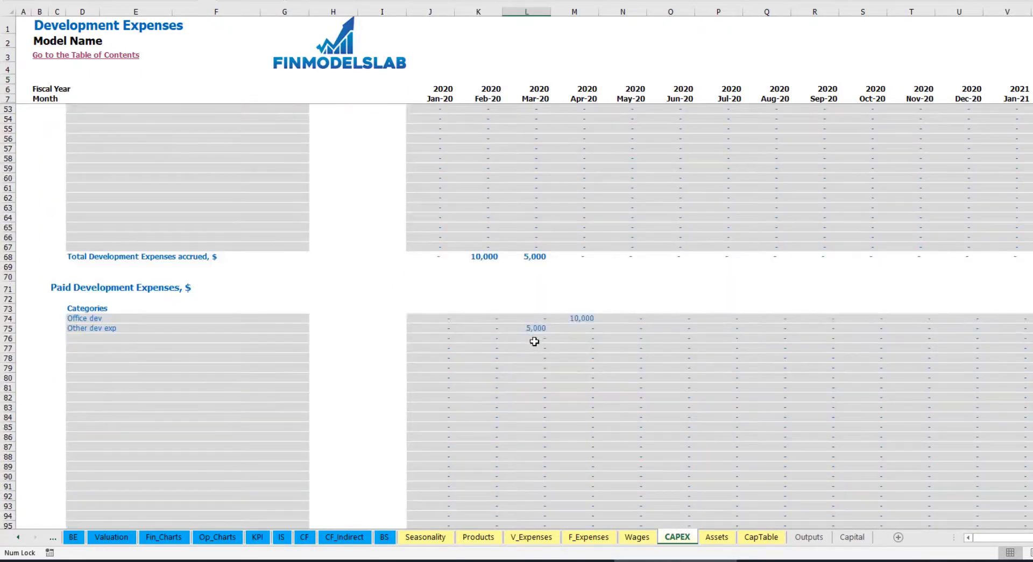
scroll(531, 329, up, 13)
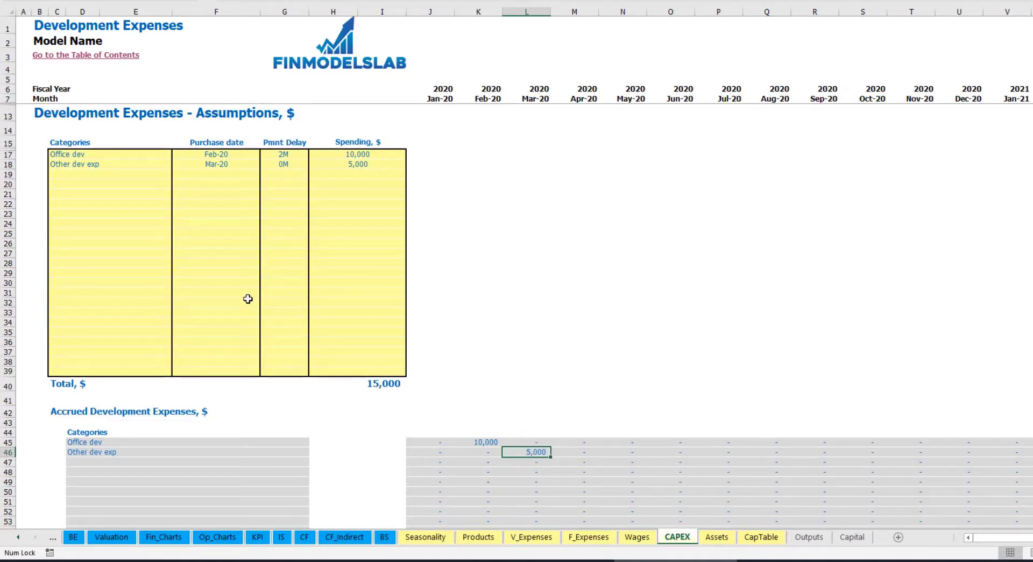
Examine the capital expenditure, book depreciation and closing net book value of Development Expenses in the Assets sheet
click(717, 537)
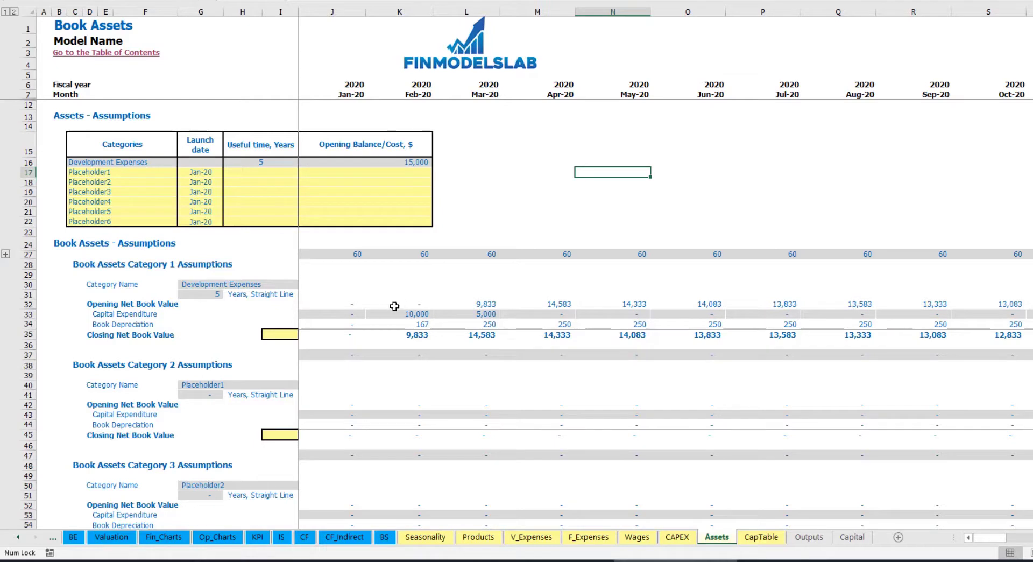
click(28, 324)
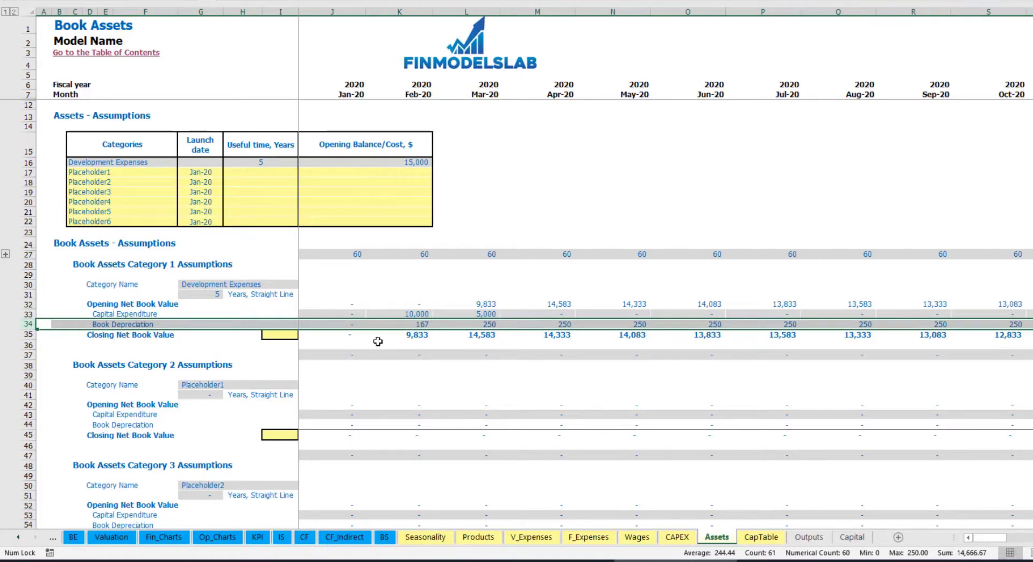
drag(334, 313, 587, 310)
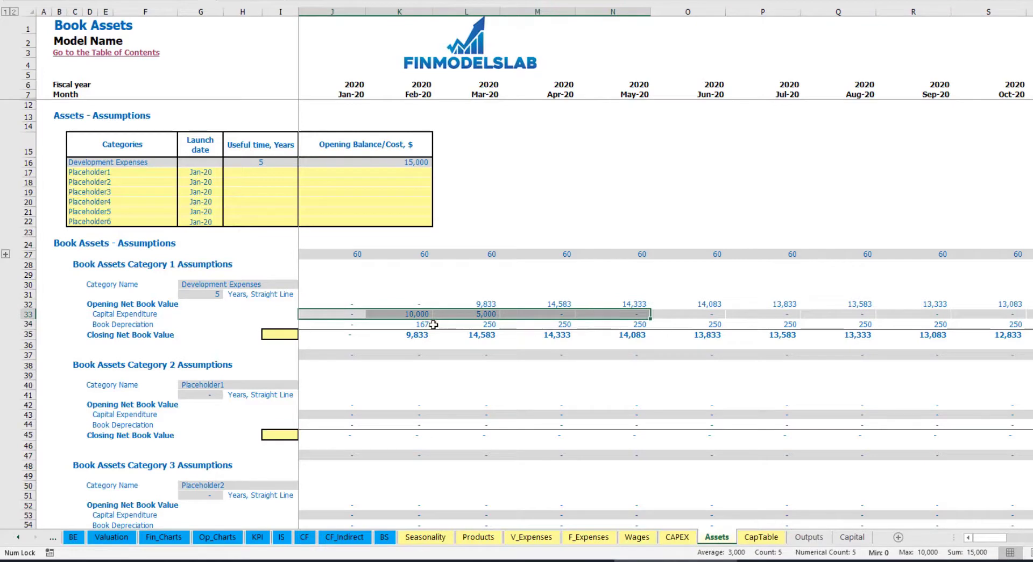
click(349, 335)
drag(399, 334, 659, 338)
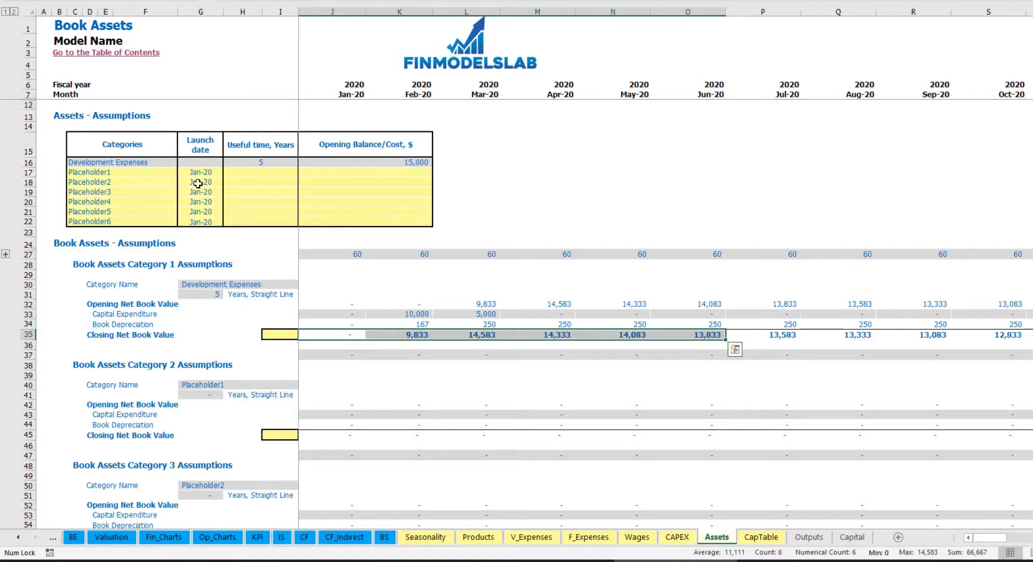
Rename the Placeholder1 asset category as Other assets
click(137, 169)
text(Other asset)
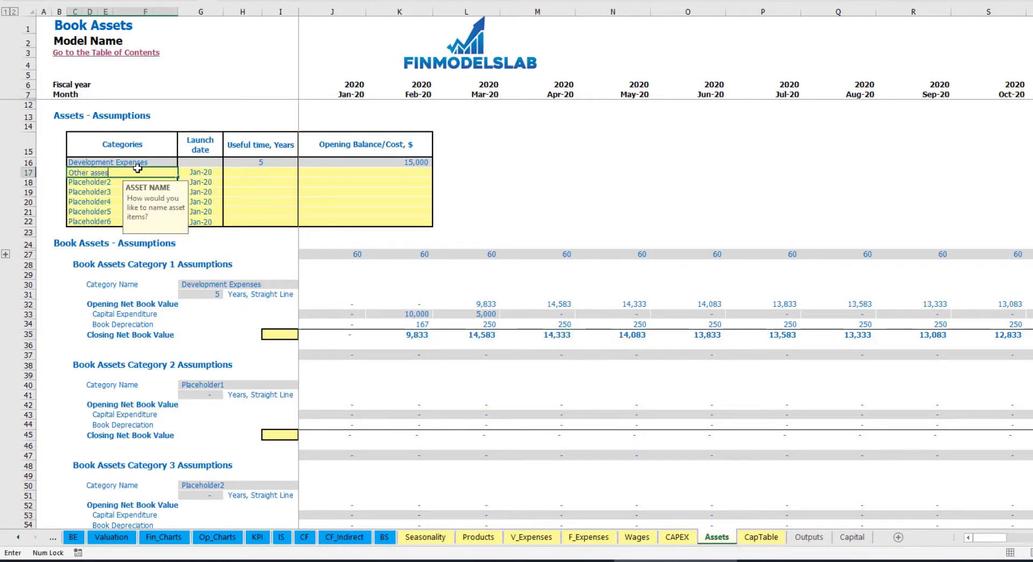
text(s)
key(Return)
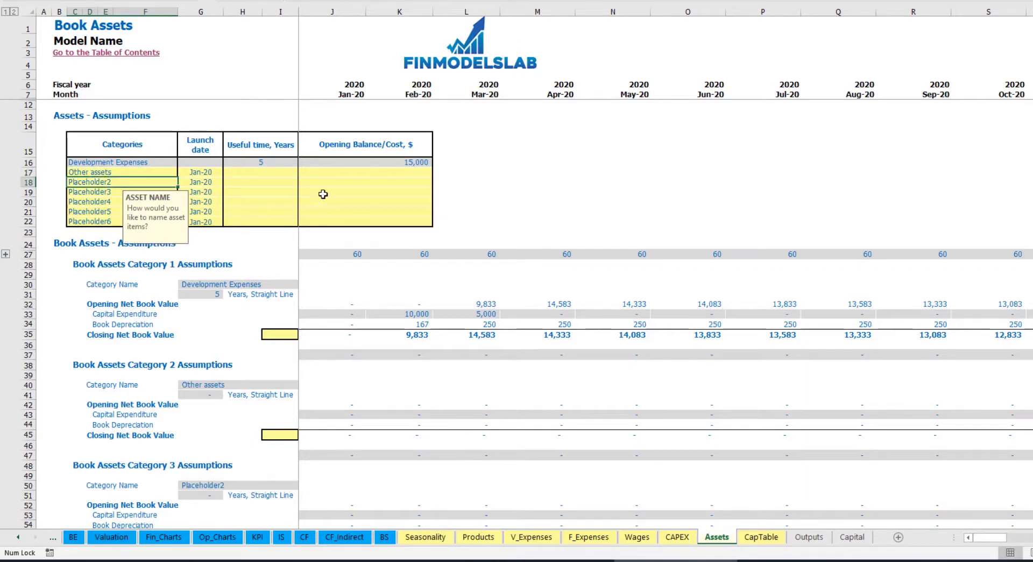
Set the useful time of Other assets to 10 years and its opening balance/cost to 25,000
click(288, 171)
text(10)
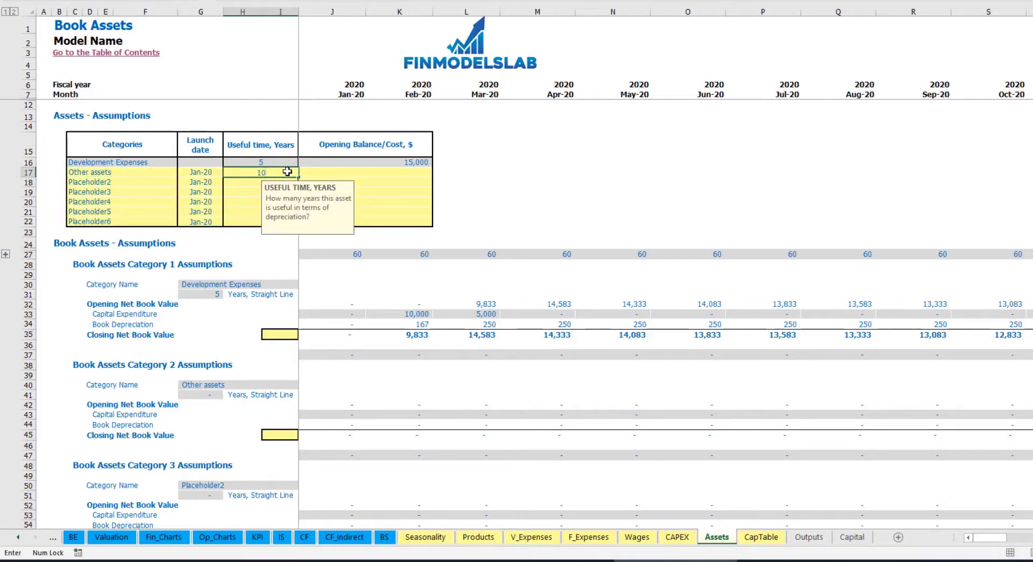
key(Return)
click(369, 173)
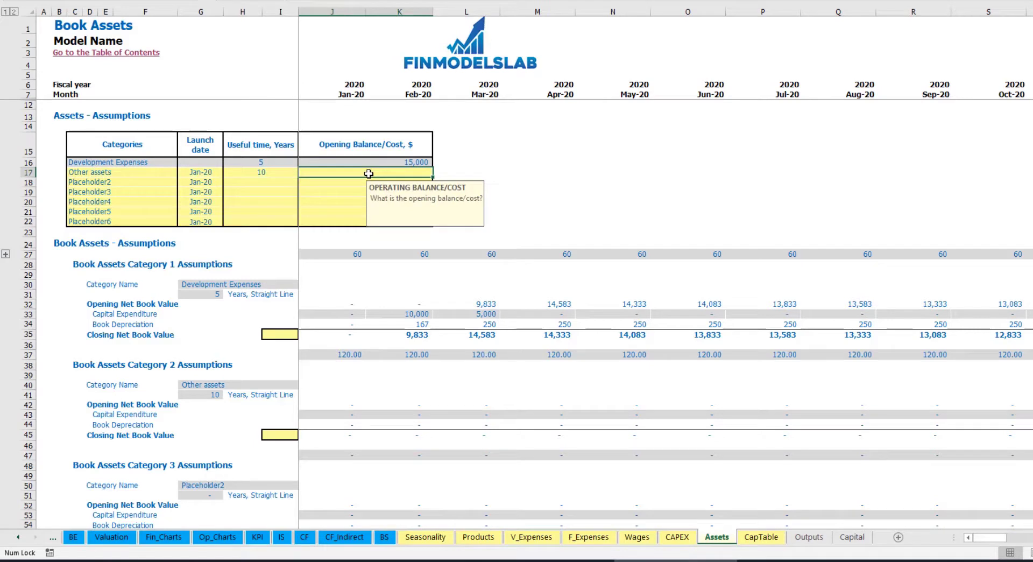
text(25,000)
key(Return)
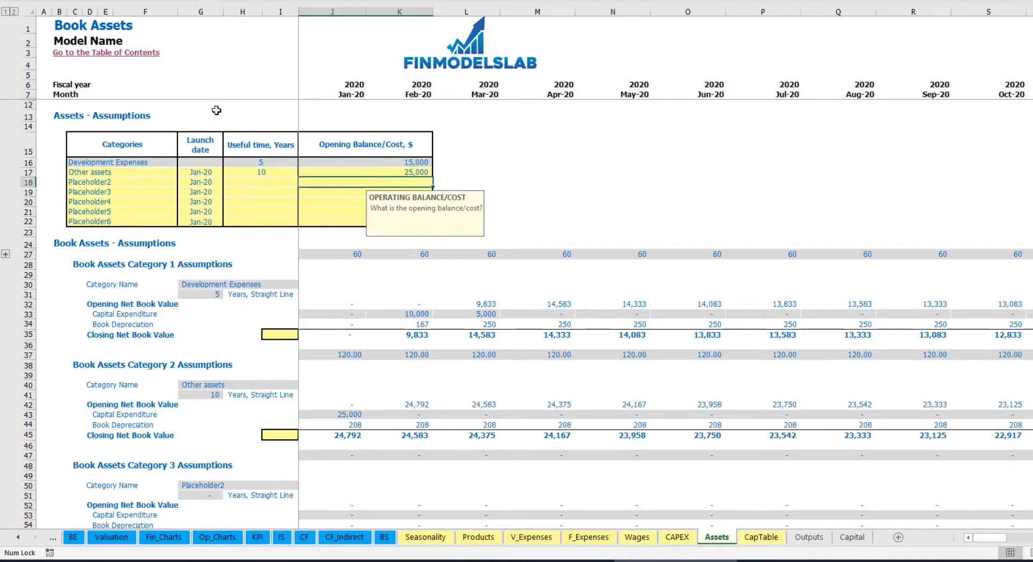
Set the launch date of Other assets to Apr-20
click(221, 171)
click(227, 171)
click(203, 214)
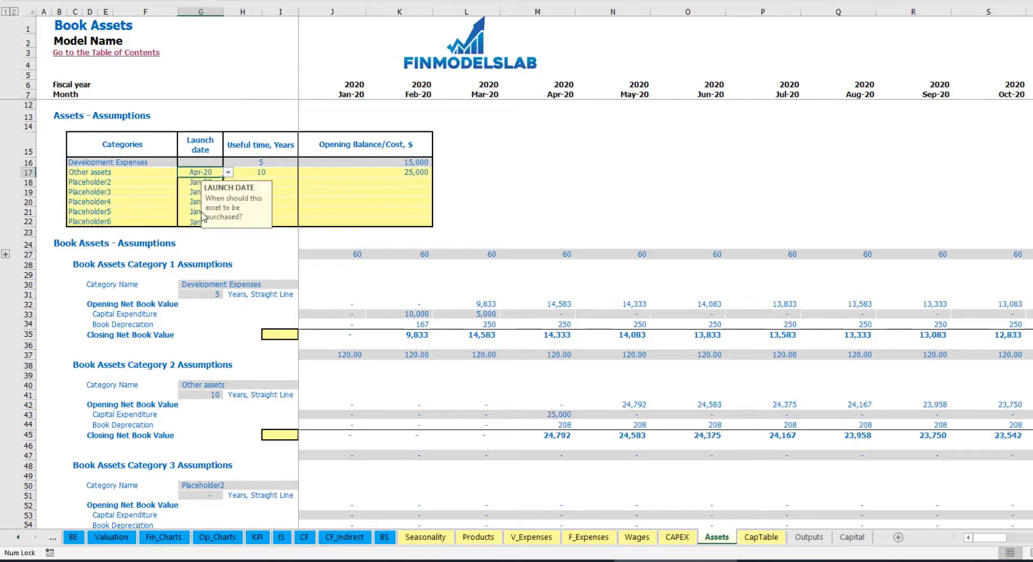
Check the capital expenditure, monthly depreciation and closing net book value of Other assets from Apr-20 onward
click(561, 414)
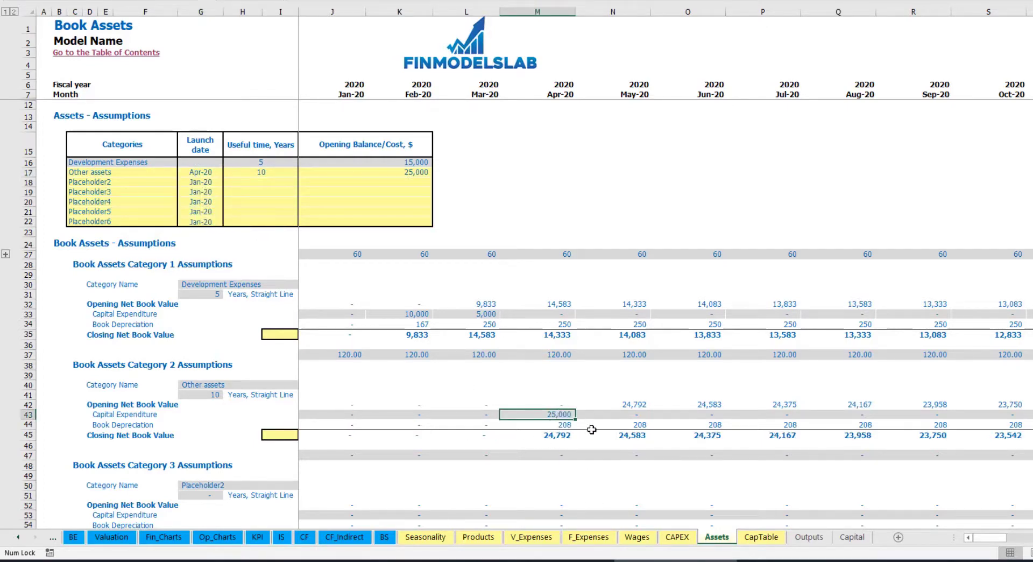
drag(565, 424, 765, 422)
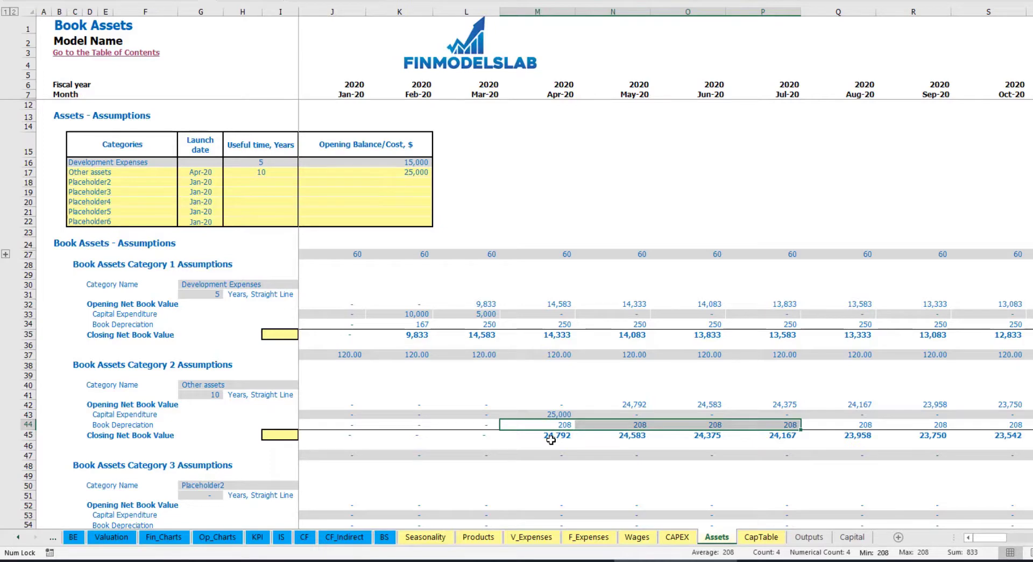
drag(565, 438, 813, 433)
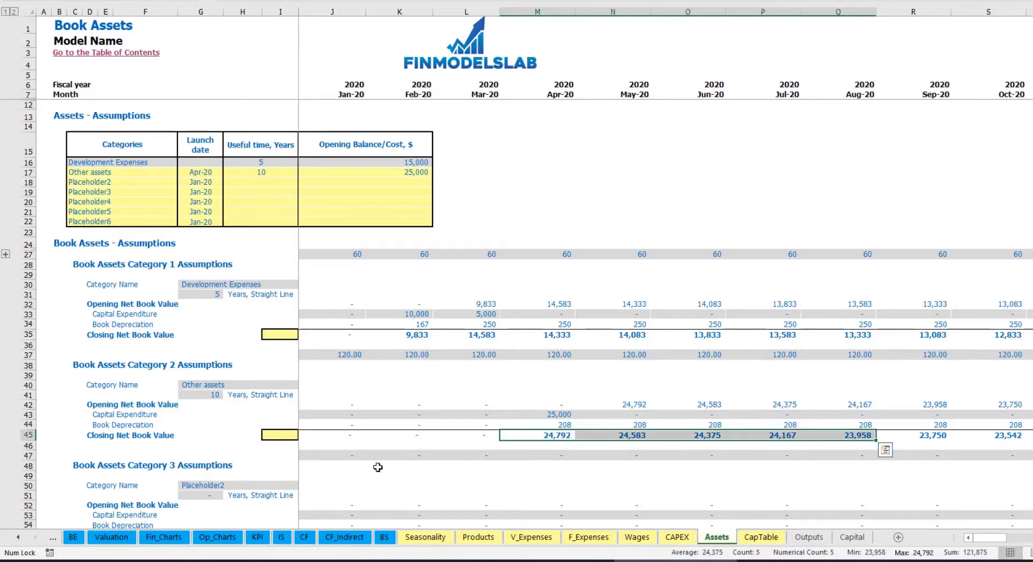
Review depreciation and amortization in the income statement and fixed assets capital expenditure in the cash flow statement
click(283, 538)
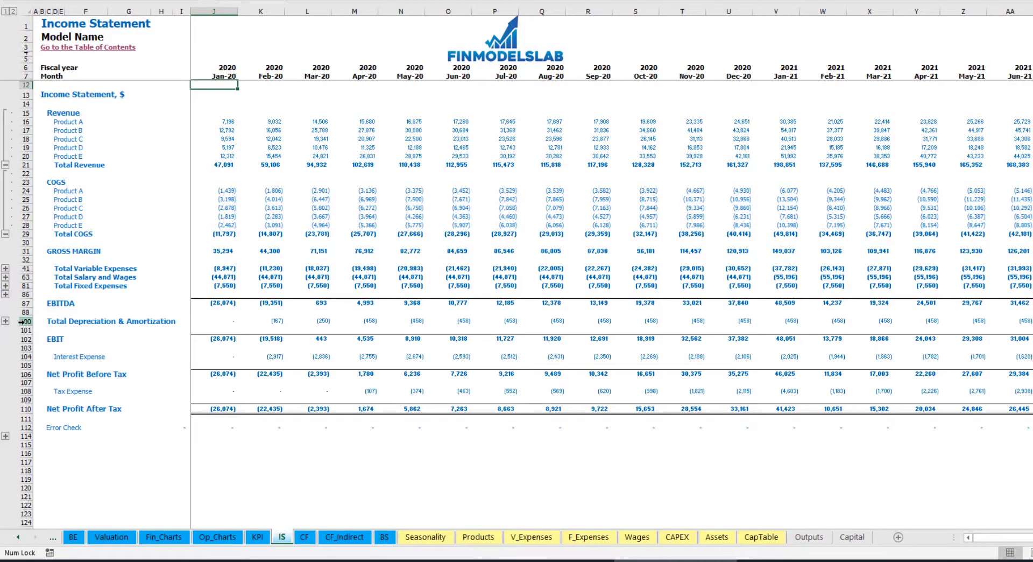
click(300, 537)
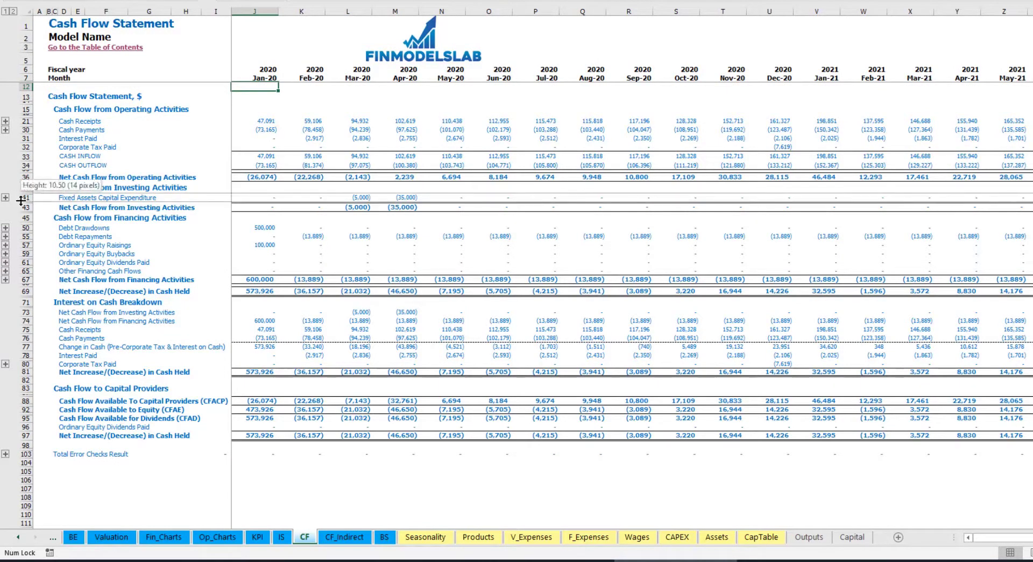
Examine the Fixed Assets, CAPEX Prepayment and CAPEX Payable rows in the balance sheet
click(385, 536)
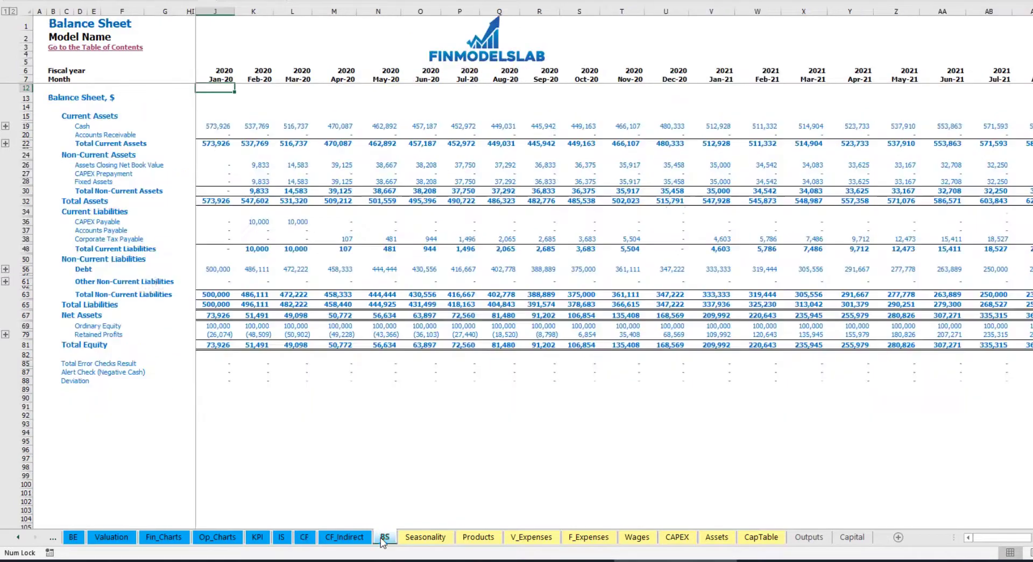
click(25, 181)
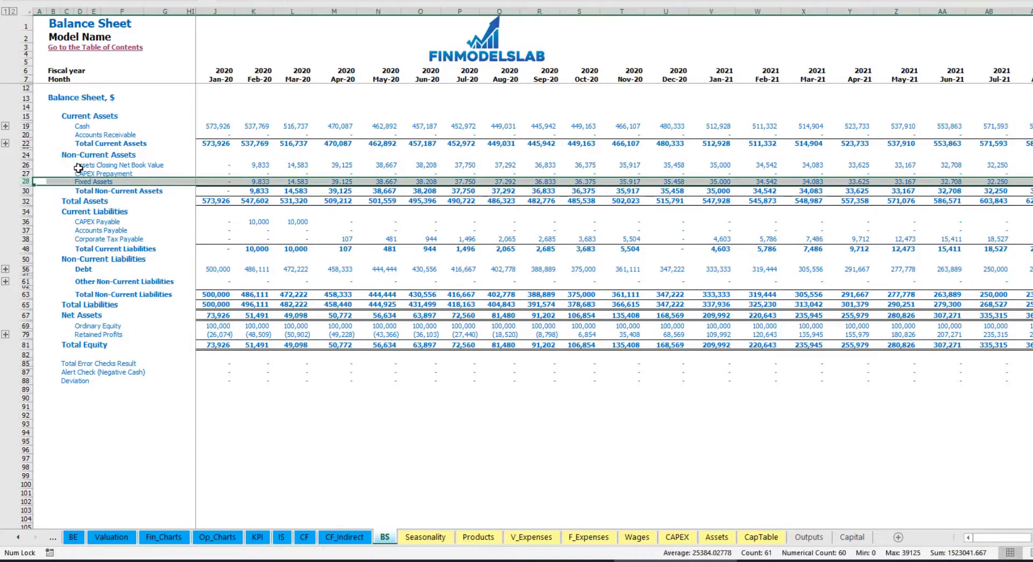
click(25, 173)
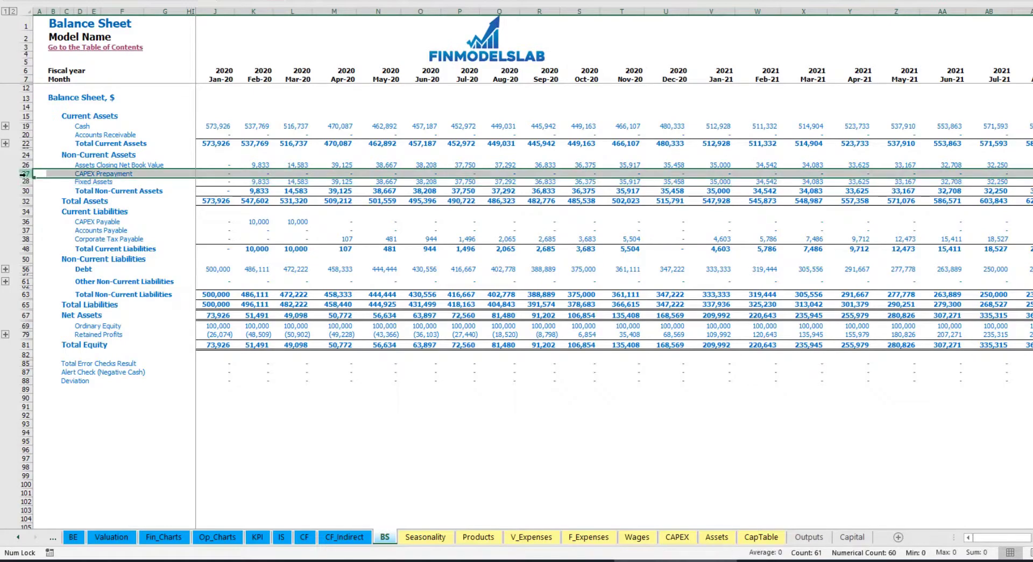
click(25, 221)
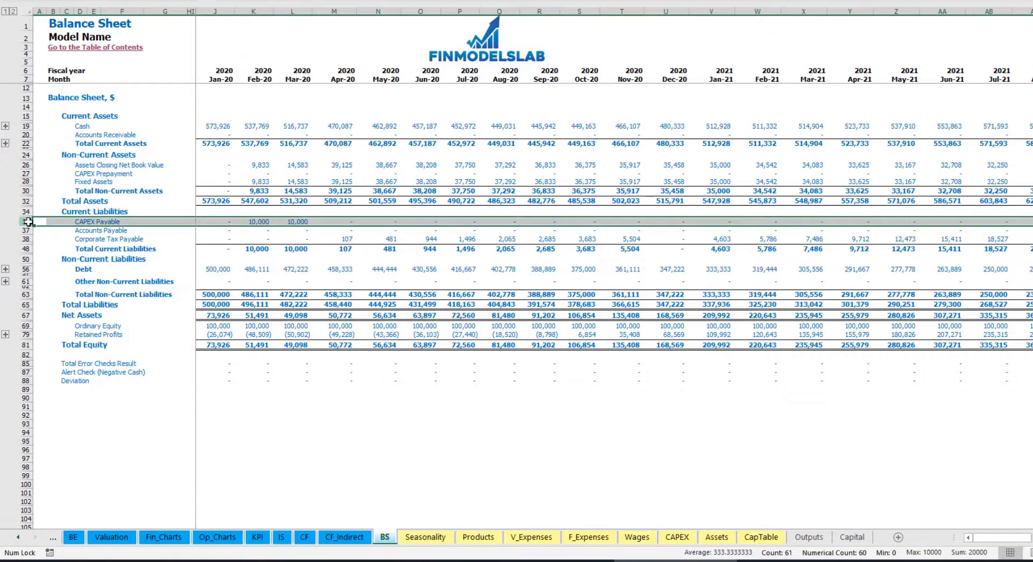
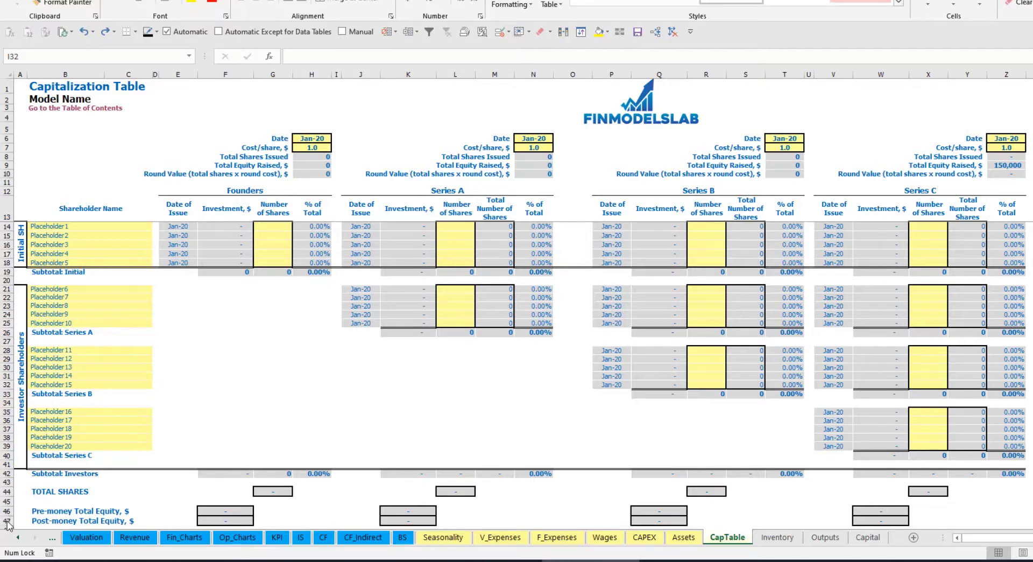
Name the first two initial shareholders in the capitalization table Founder 1 and Founder 2
click(51, 225)
text(Founder 1)
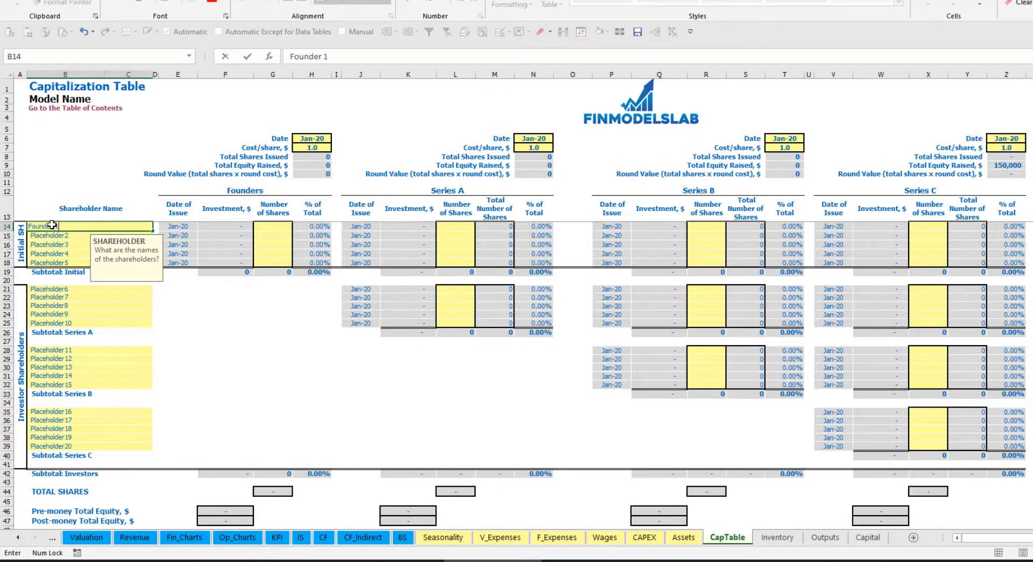
key(ctrl+Return)
key(ctrl+c)
key(Down)
key(ctrl+v)
key(Escape)
click(341, 57)
key(BackSpace)
text(2)
key(Return)
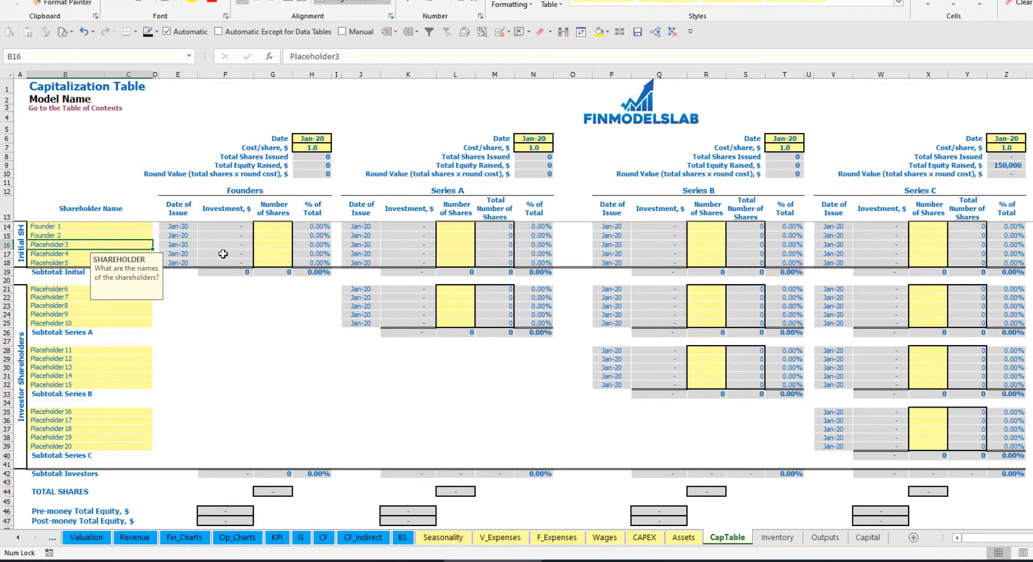
click(110, 227)
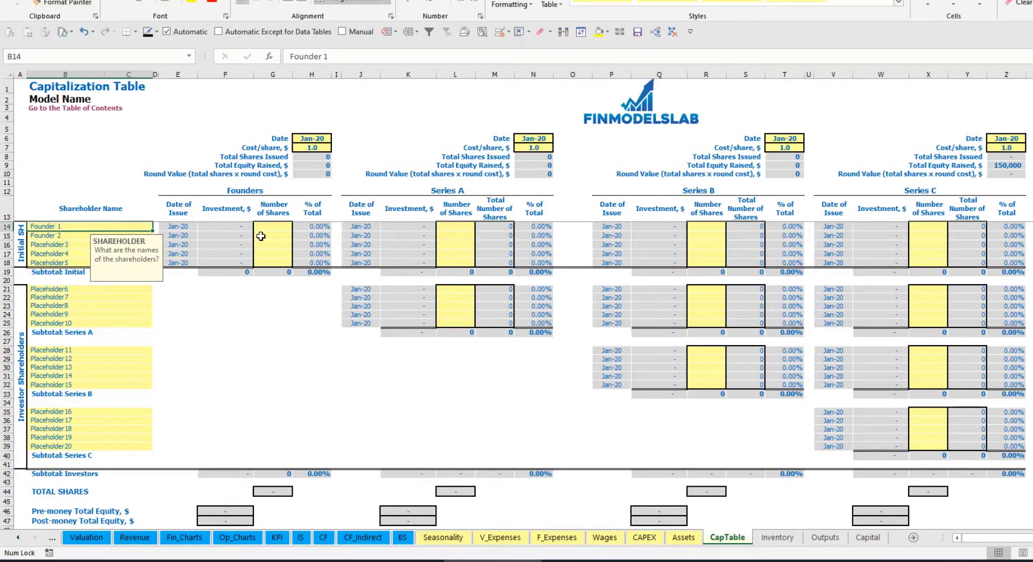
Enter 10,000 shares for Founder 1 and 20,000 shares for Founder 2 in the Founders round
click(273, 225)
text(10)
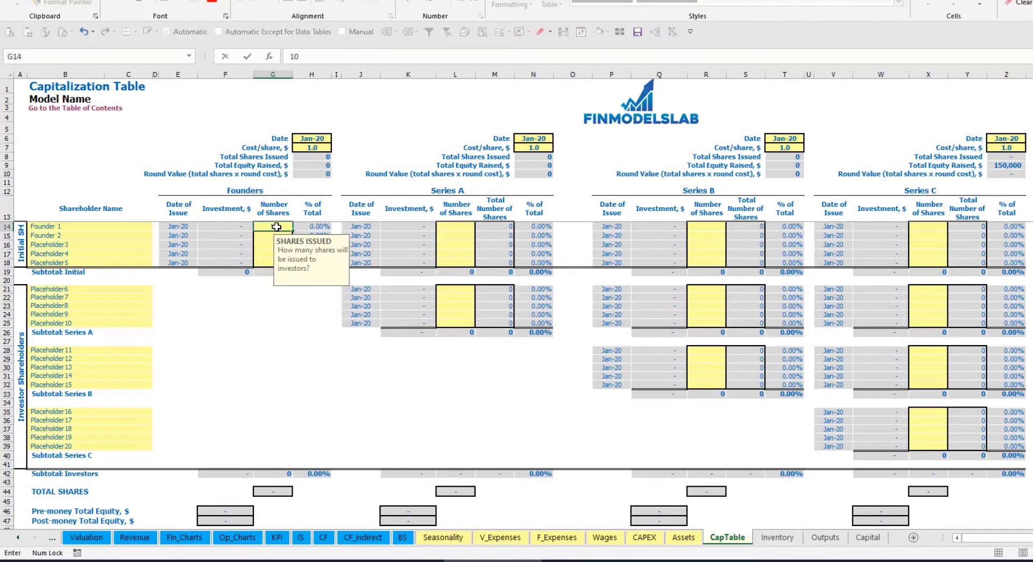
text(,000)
key(Return)
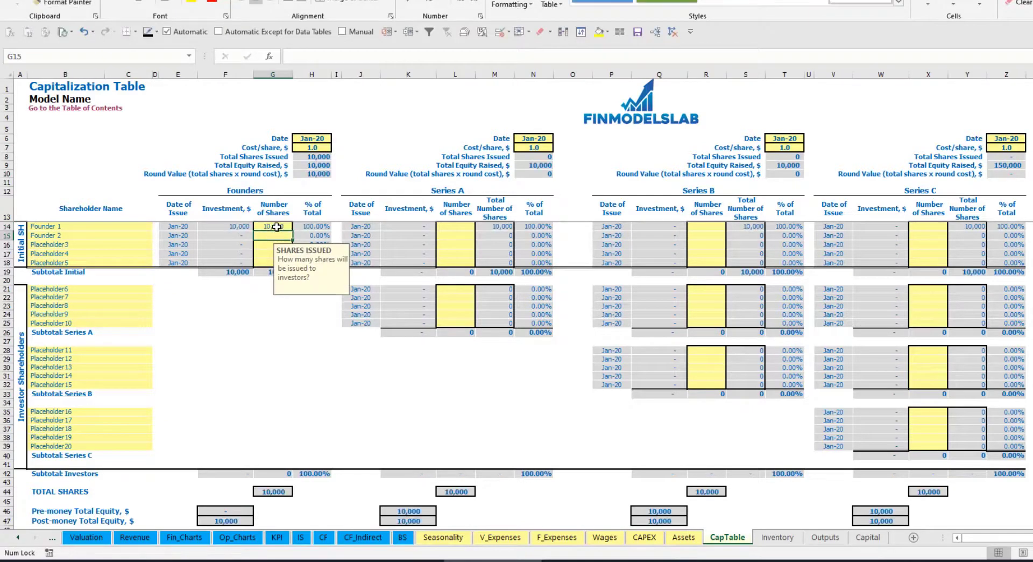
text(200)
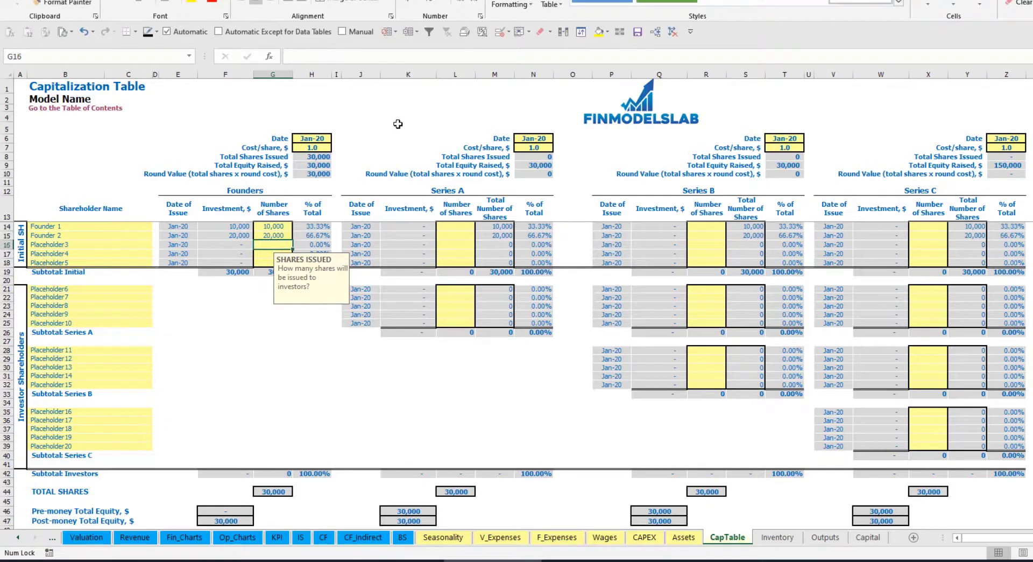
Set the Founders round's cost per share to 2 and its date to Feb-20
click(308, 141)
click(302, 149)
text(2)
key(Return)
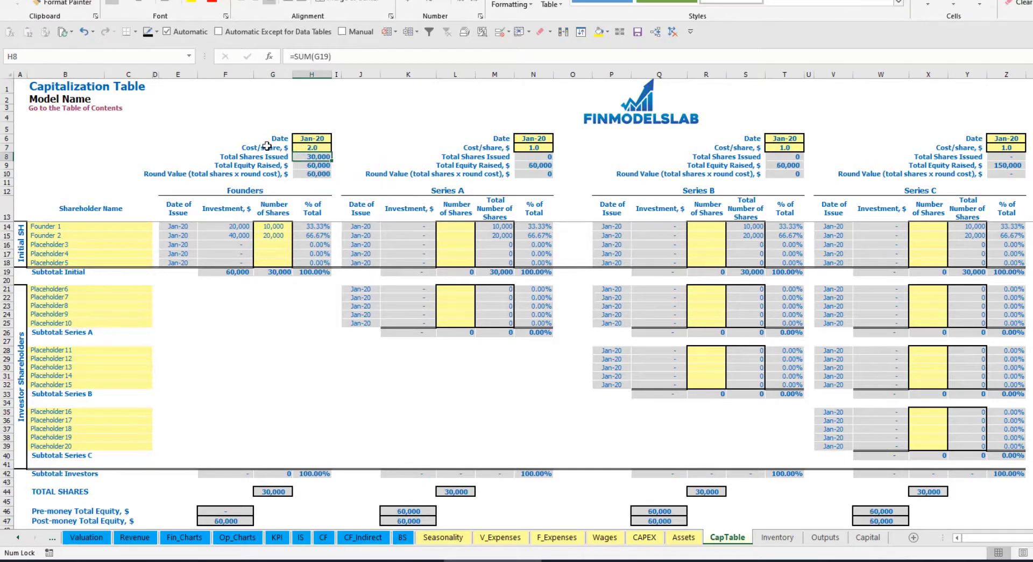
click(309, 141)
click(336, 138)
click(310, 155)
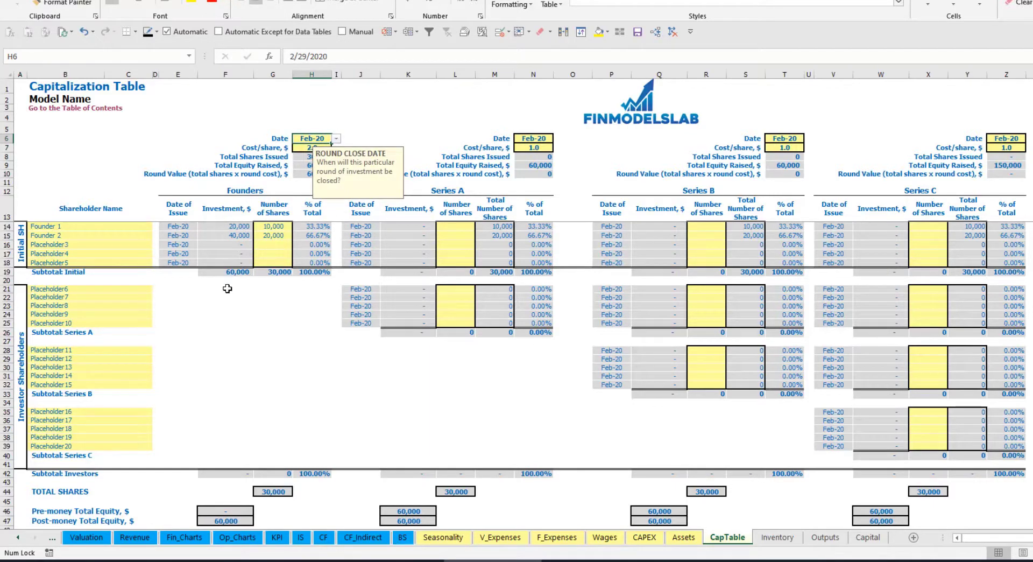
Check the founders' investments, initial subtotal, post-money total equity and Founder 1's percentage of total in the Founders round
click(231, 229)
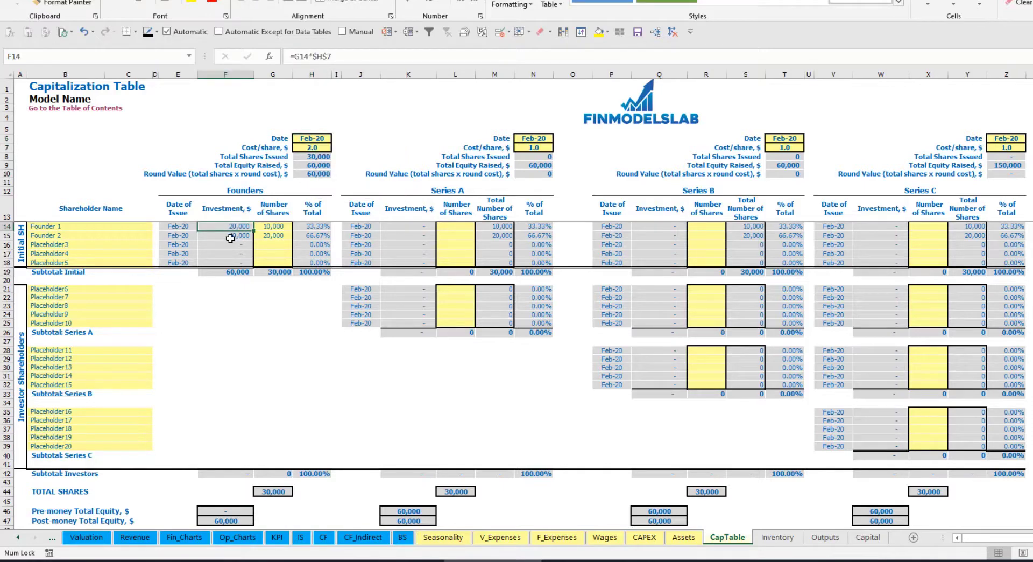
click(231, 236)
click(231, 272)
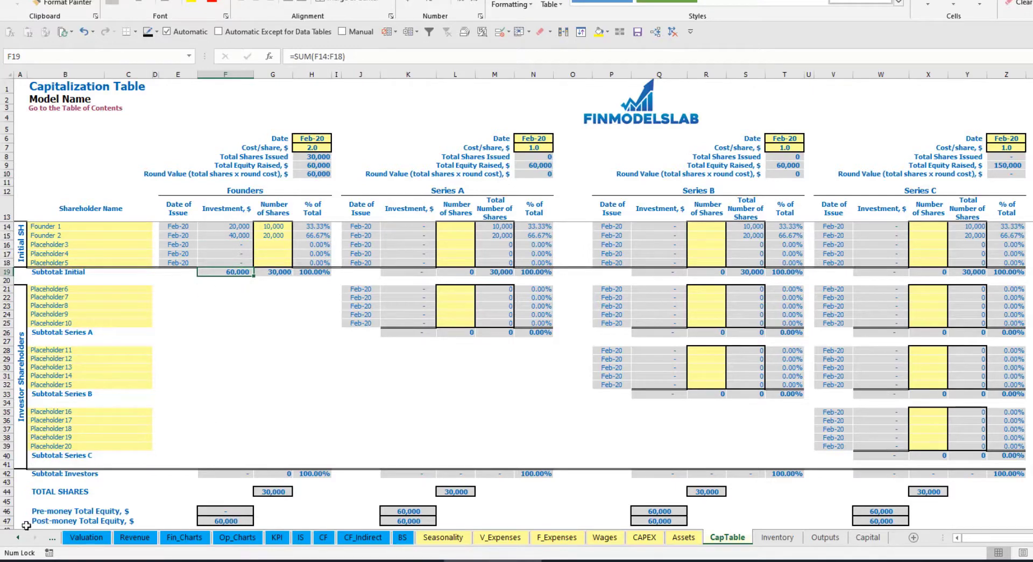
click(7, 521)
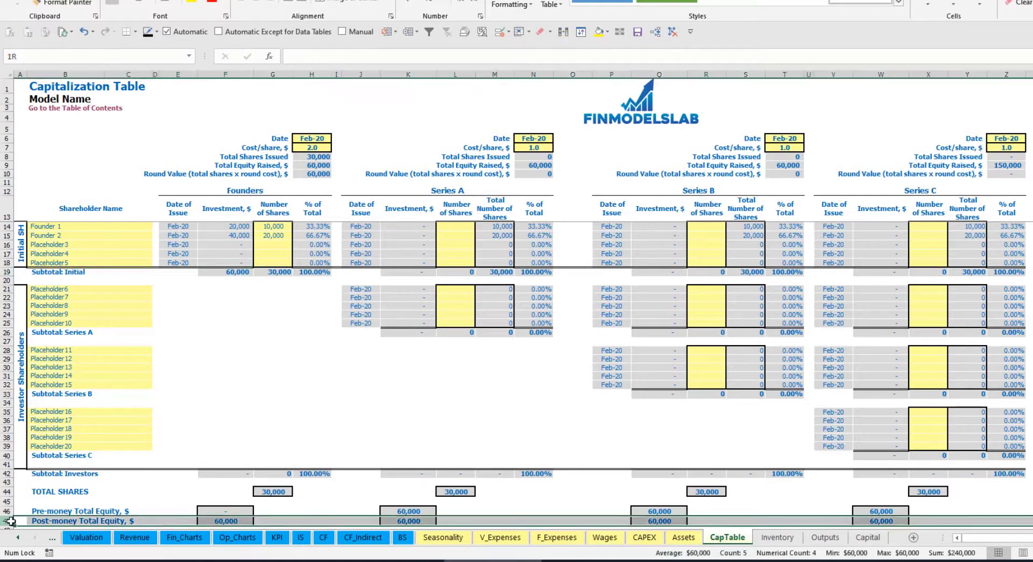
click(319, 226)
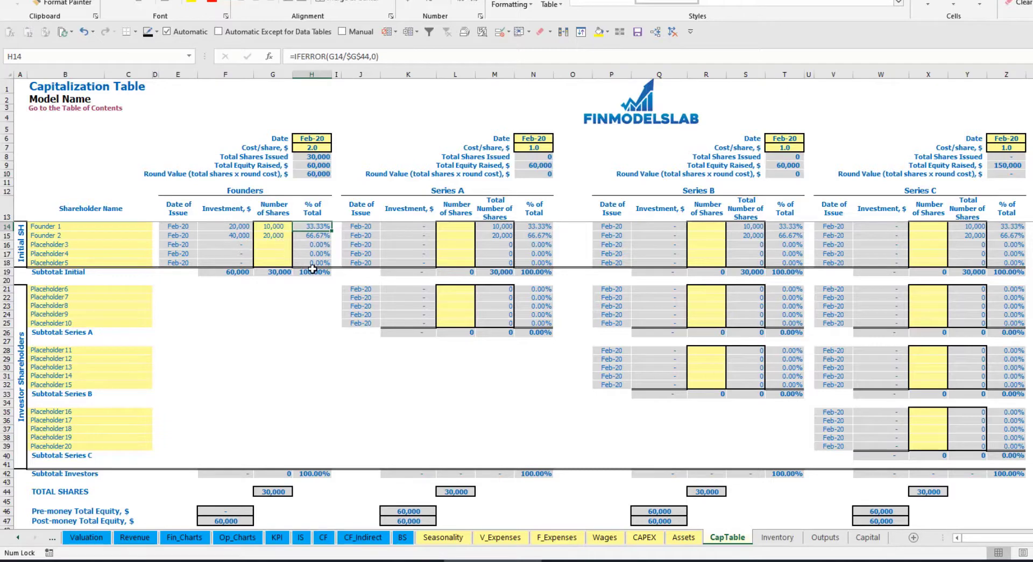
Name the first Series A investor shareholder Investor 1
click(121, 291)
click(468, 192)
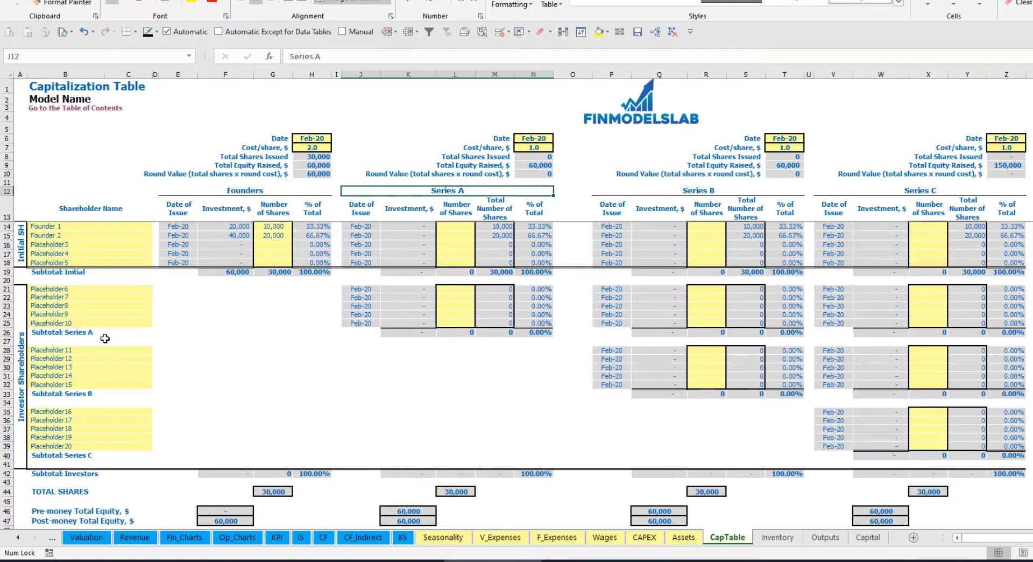
click(73, 291)
text(Investor 1)
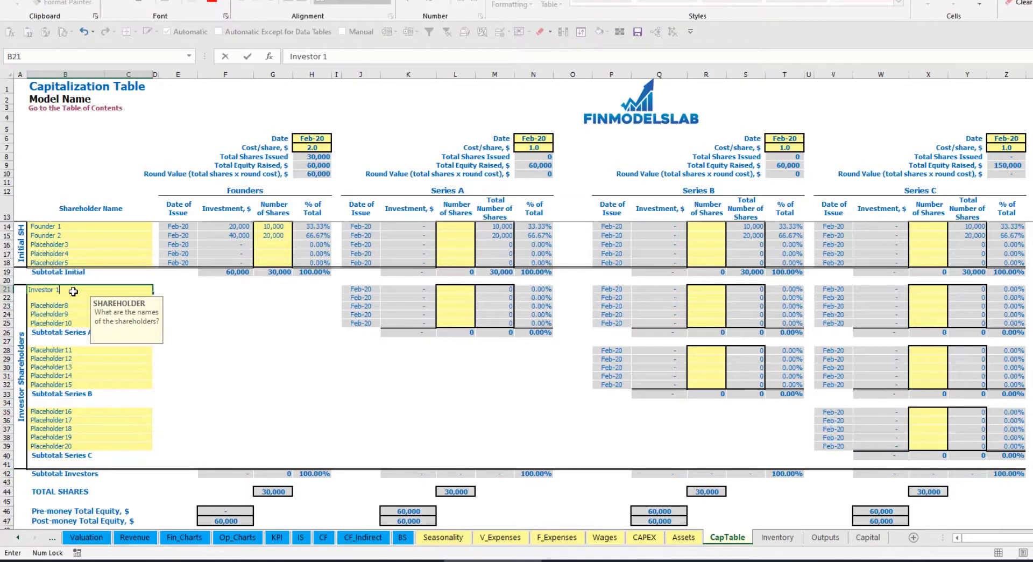
key(Return)
Set the Series A round's date to May-20 and its cost per share to 5
click(540, 136)
click(558, 138)
click(533, 171)
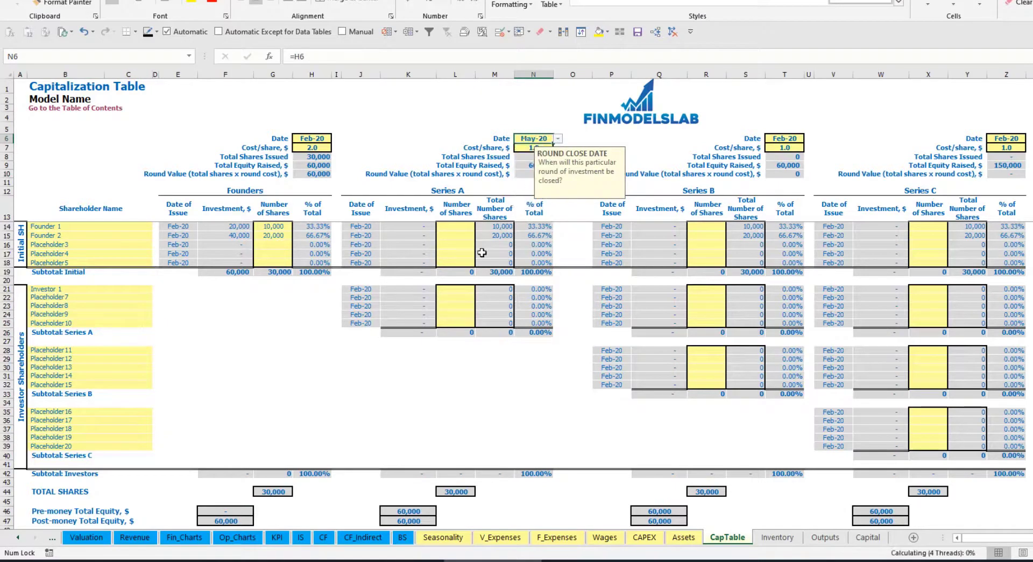
click(529, 147)
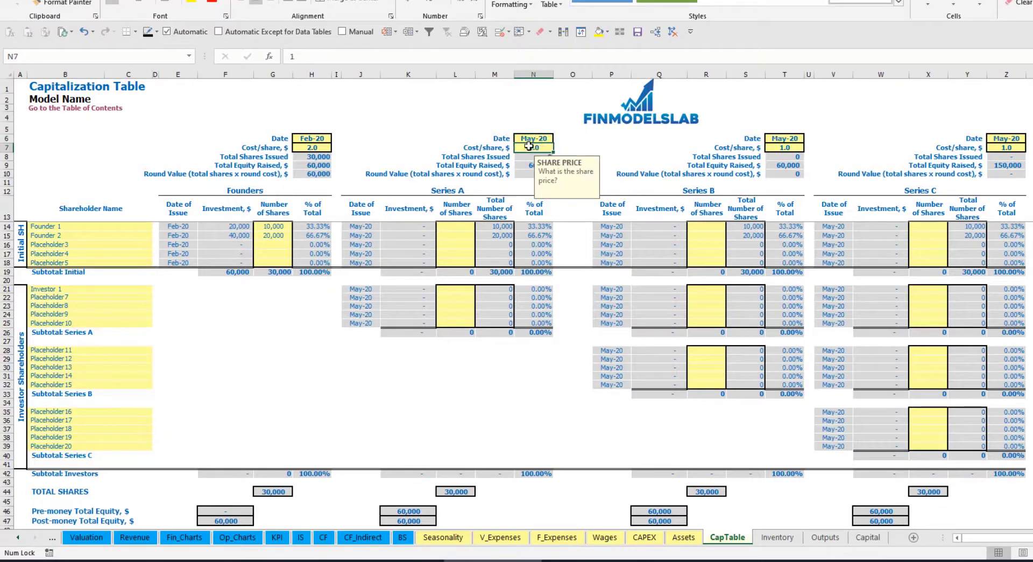
text(5)
key(Return)
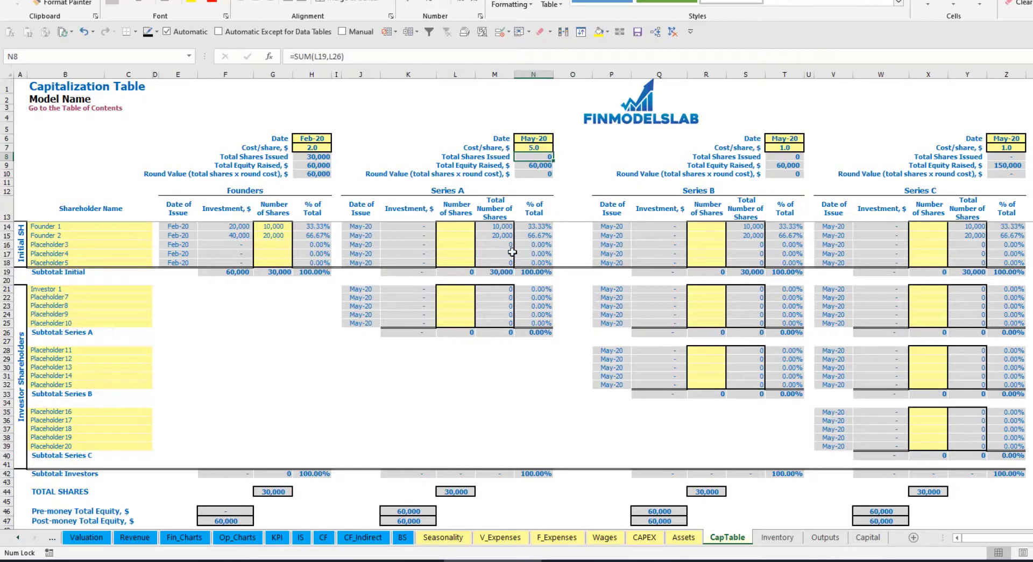
Issue 1,000 Series A shares to Investor 1
click(456, 289)
text(1000)
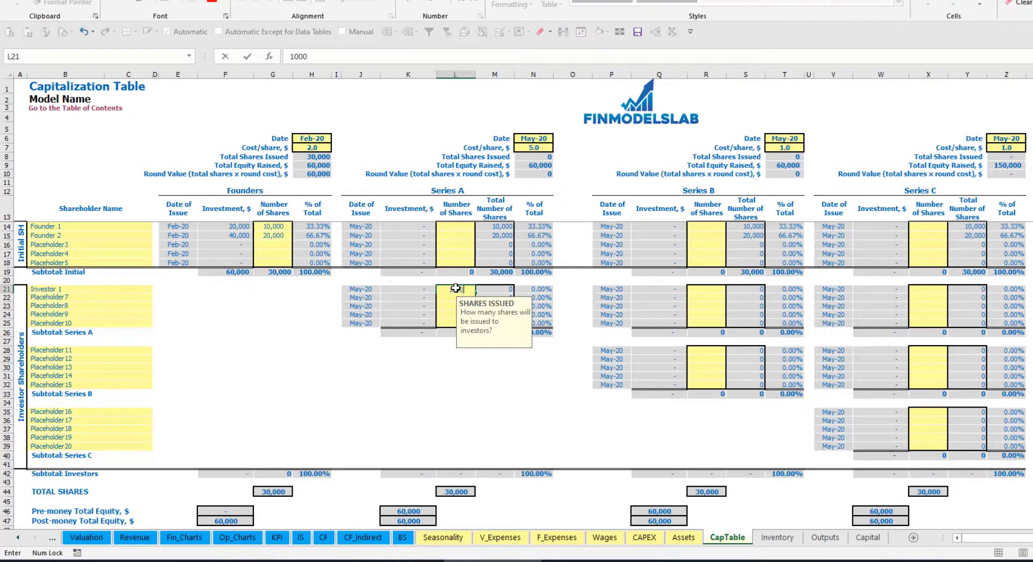
key(Return)
click(413, 373)
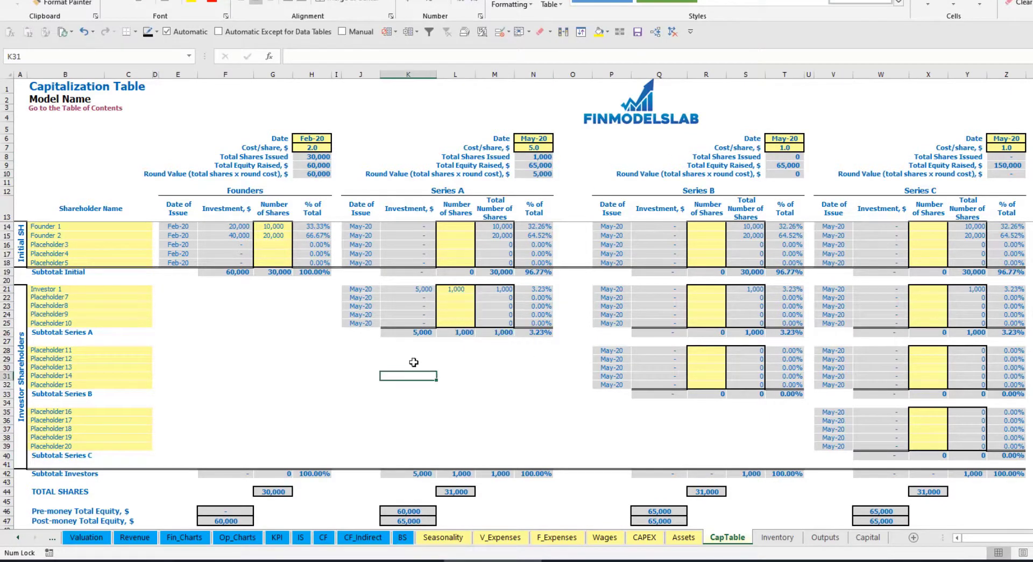
Check Investor 1's Series A investment and the round's pre-money and post-money total equity
click(415, 289)
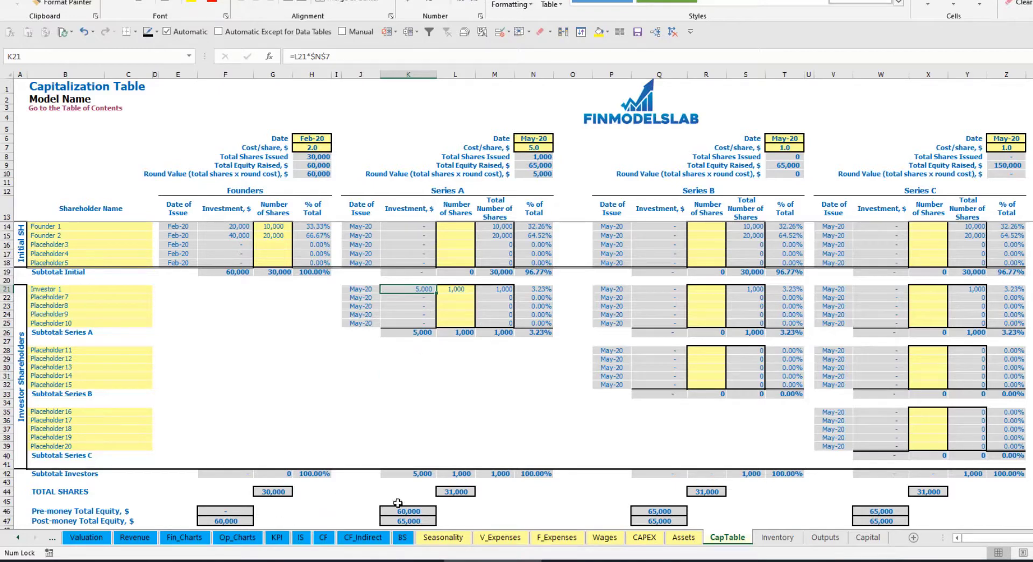
click(399, 508)
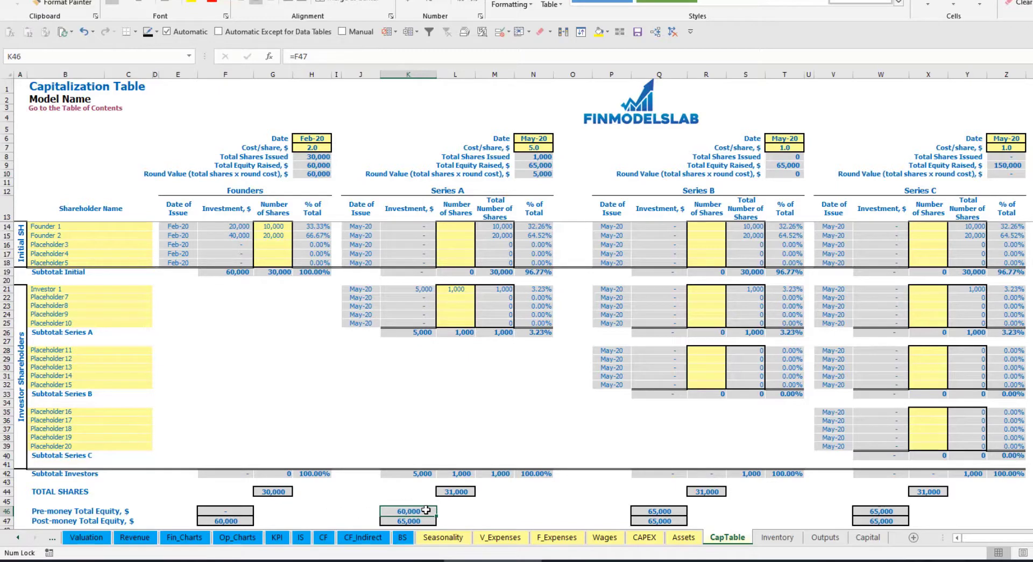
key(Down)
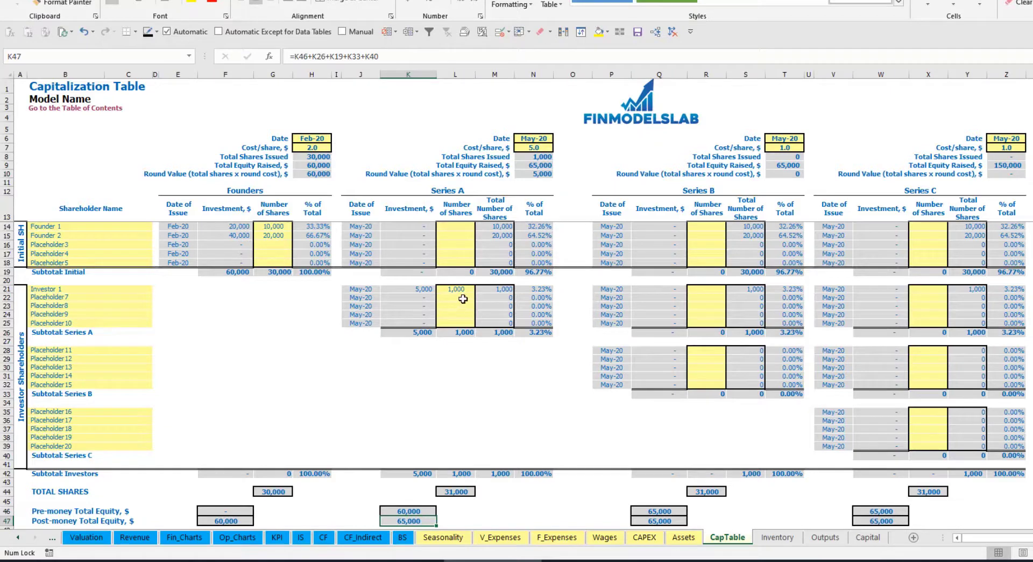
Compare the Series A ownership percentages of Investor 1, Founder 1 and Founder 2
click(523, 289)
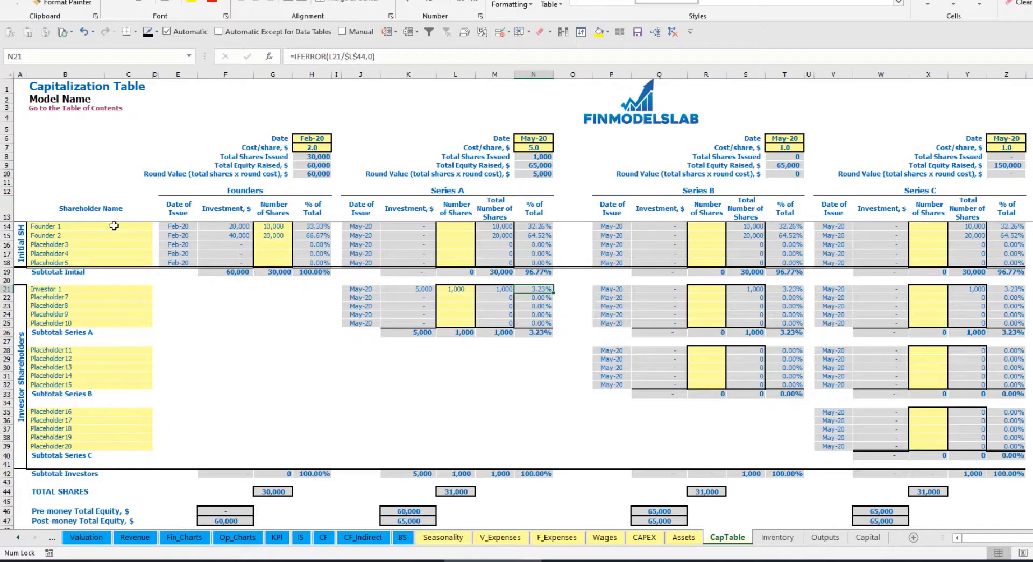
drag(110, 226, 110, 236)
drag(534, 226, 534, 236)
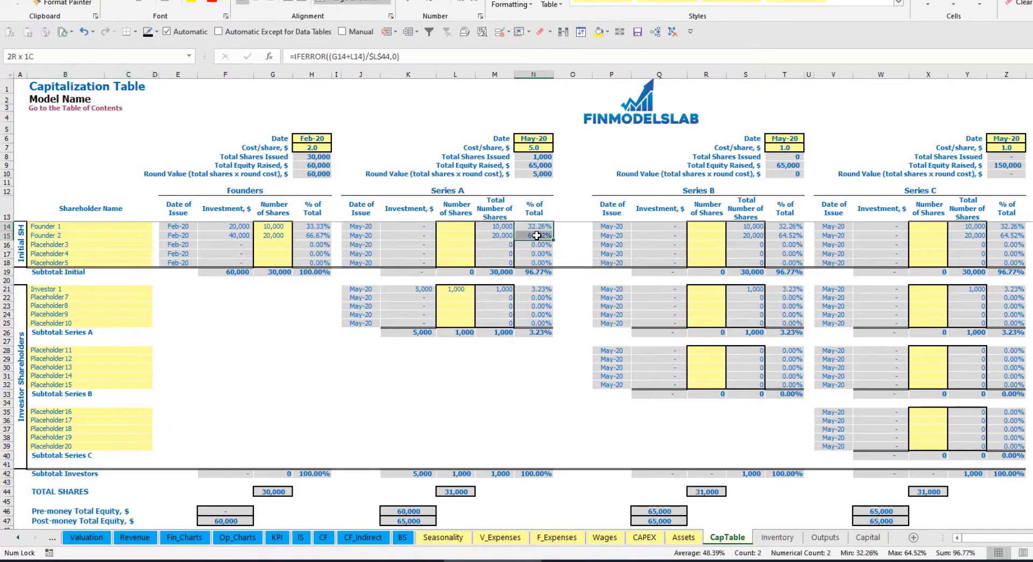
key(shift+Up)
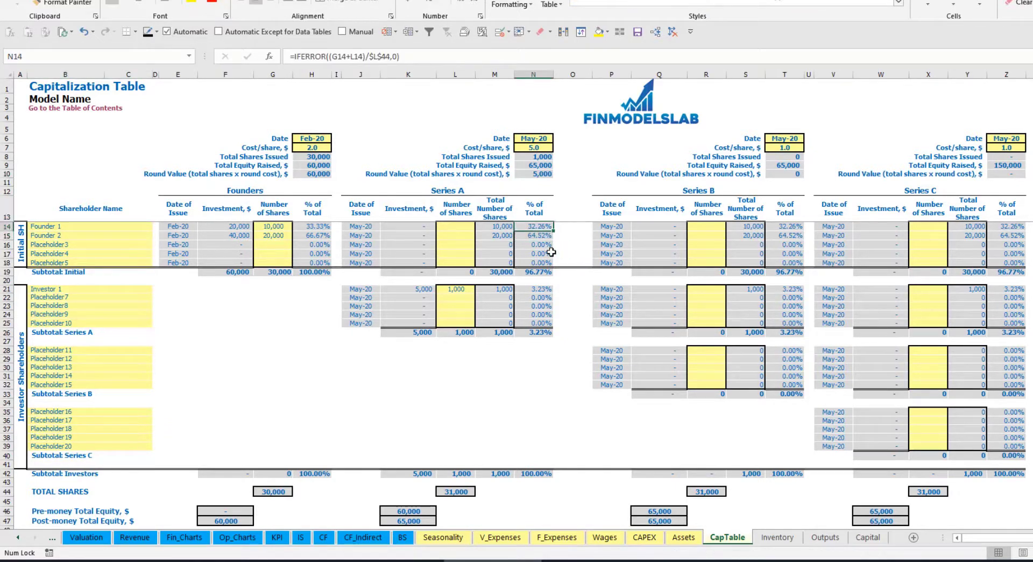
key(Down)
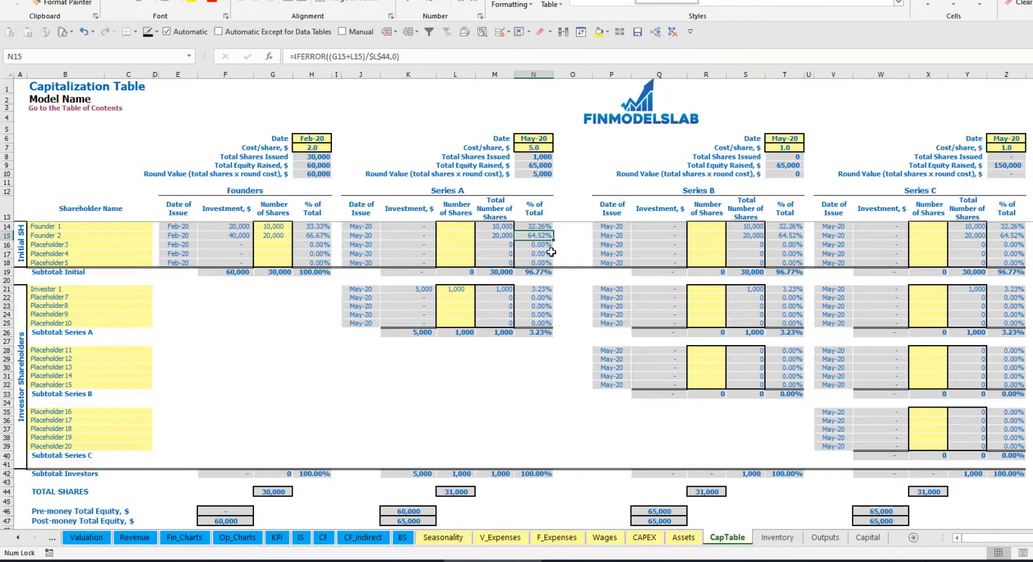
Review the Series B and Series C shareholder placeholders and the Series A share entries
click(102, 359)
click(93, 413)
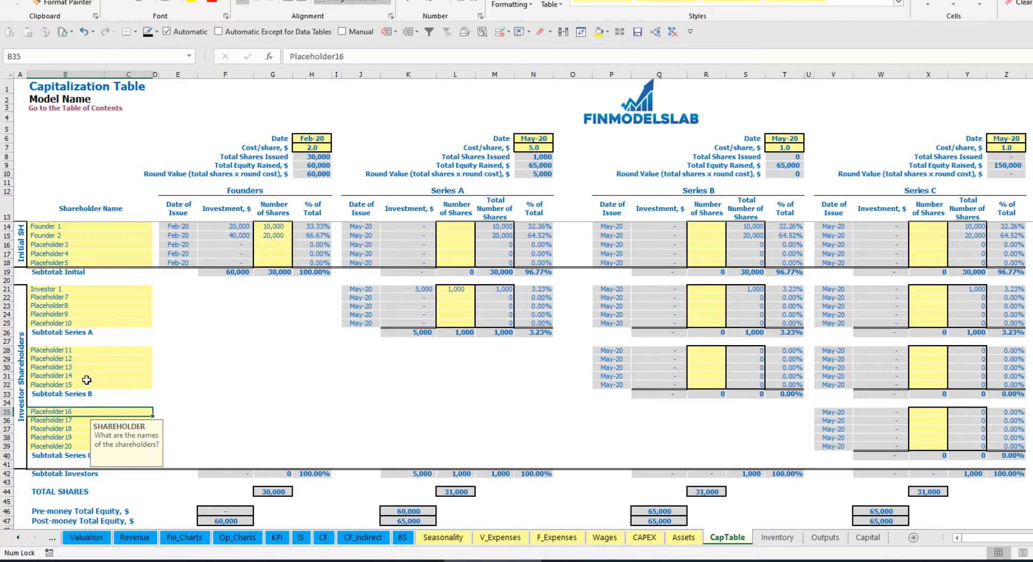
click(460, 290)
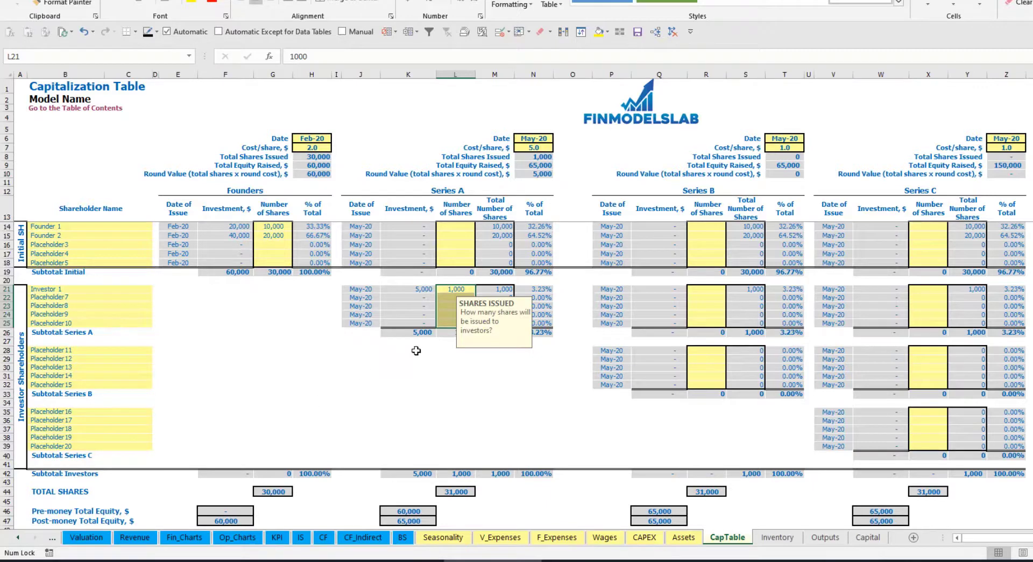
click(466, 367)
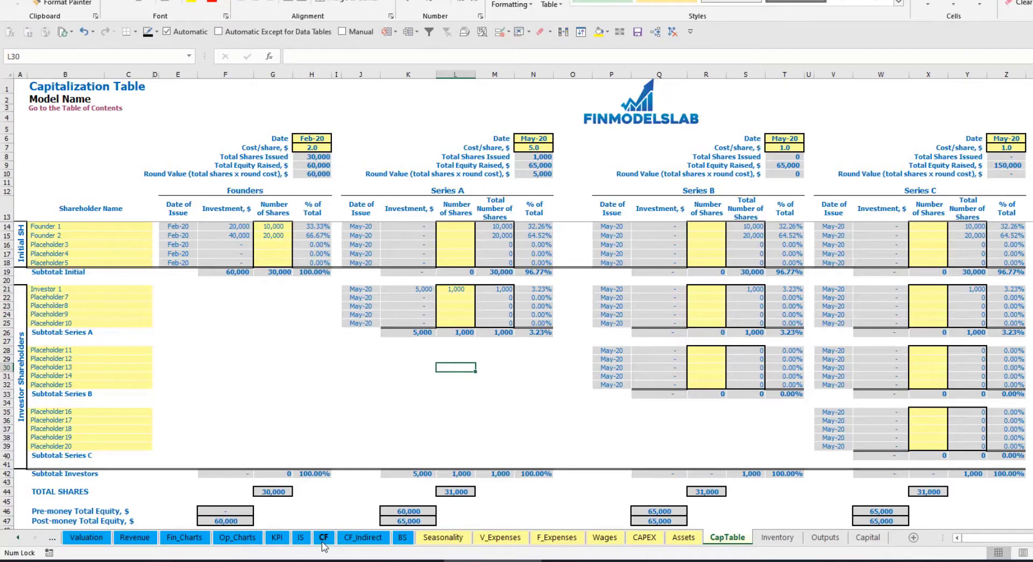
Check Ordinary Equity Raisings for Feb-20 and May-20 in the cash flow statement and the Ordinary Equity row in the balance sheet
click(323, 538)
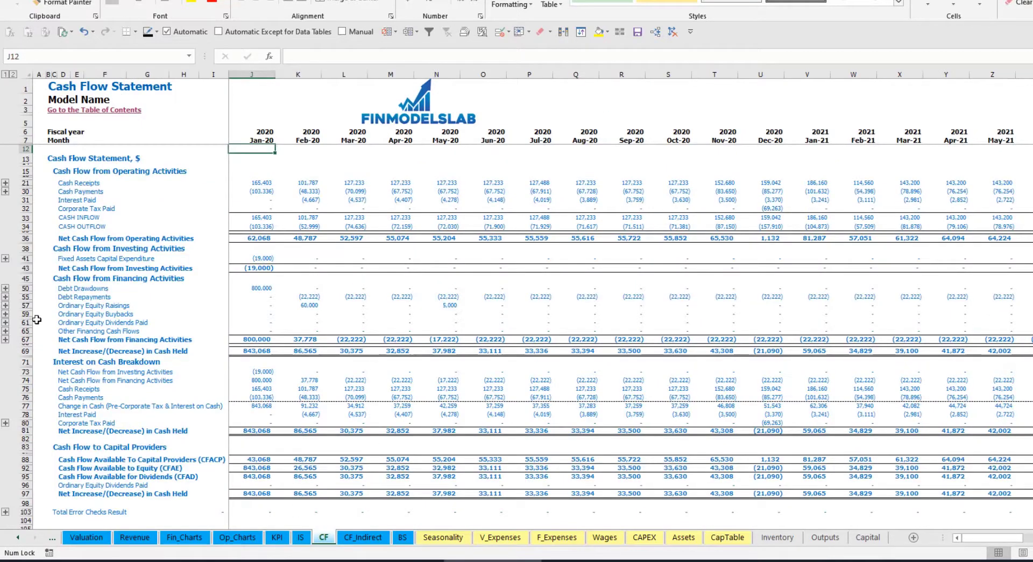
click(25, 305)
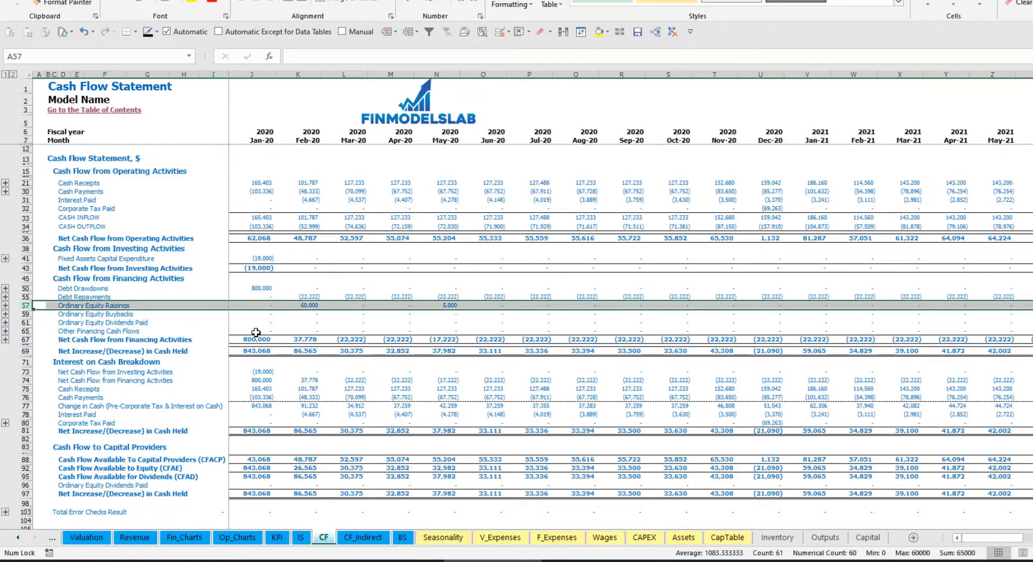
click(314, 308)
click(448, 307)
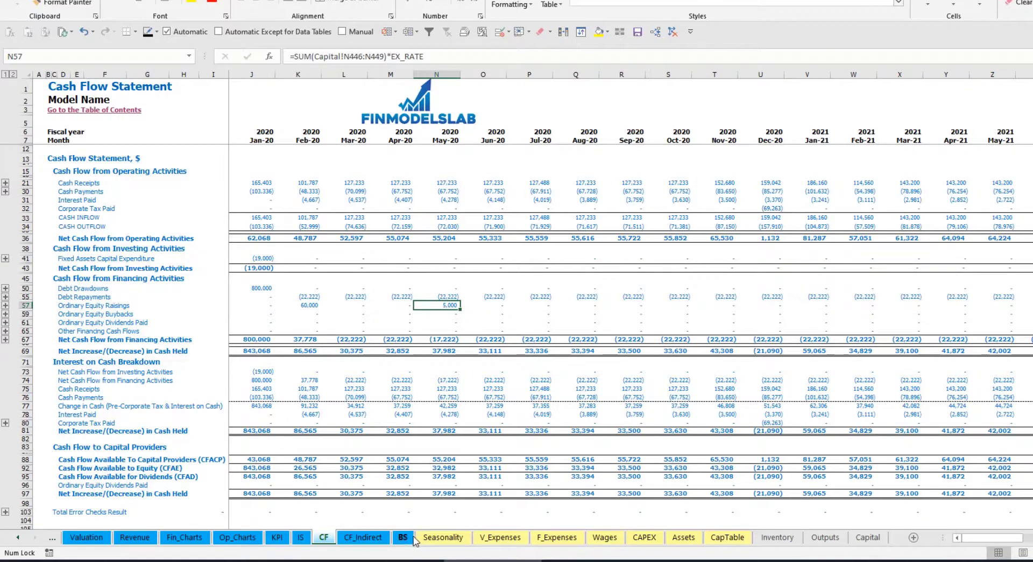
click(403, 538)
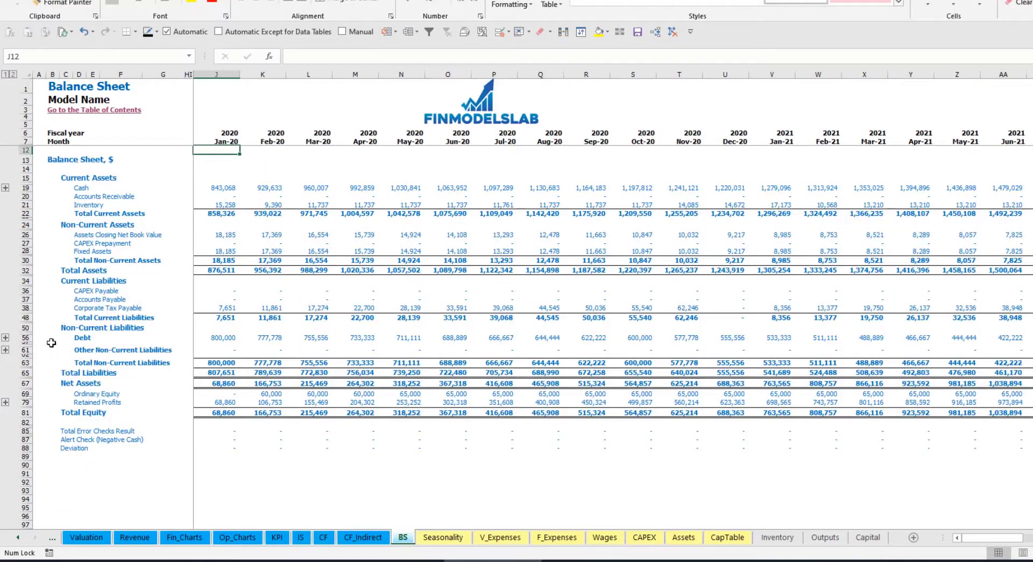
click(27, 393)
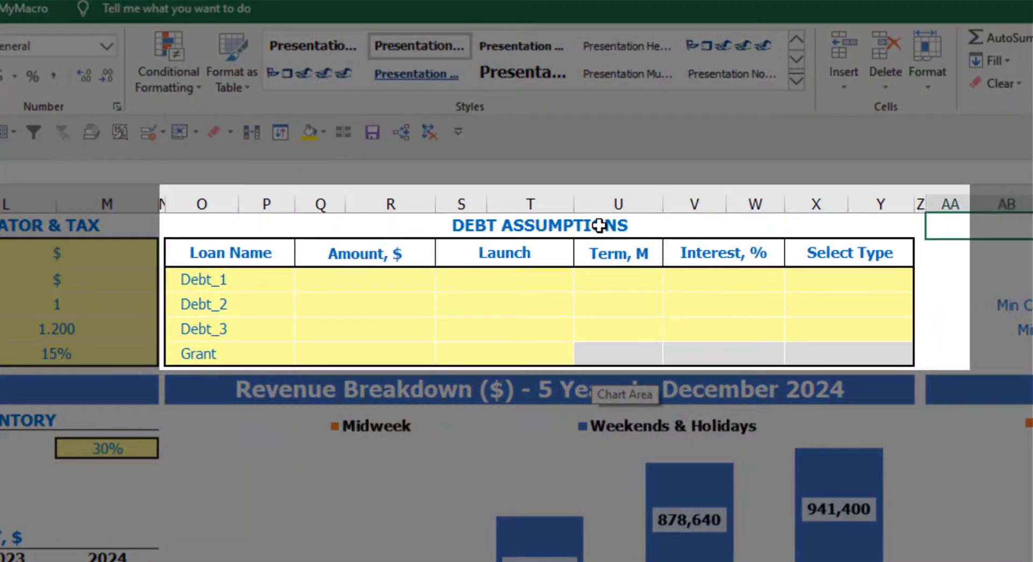
Set the repayment type of Debt_1 to Annuity in the debt assumptions
click(599, 225)
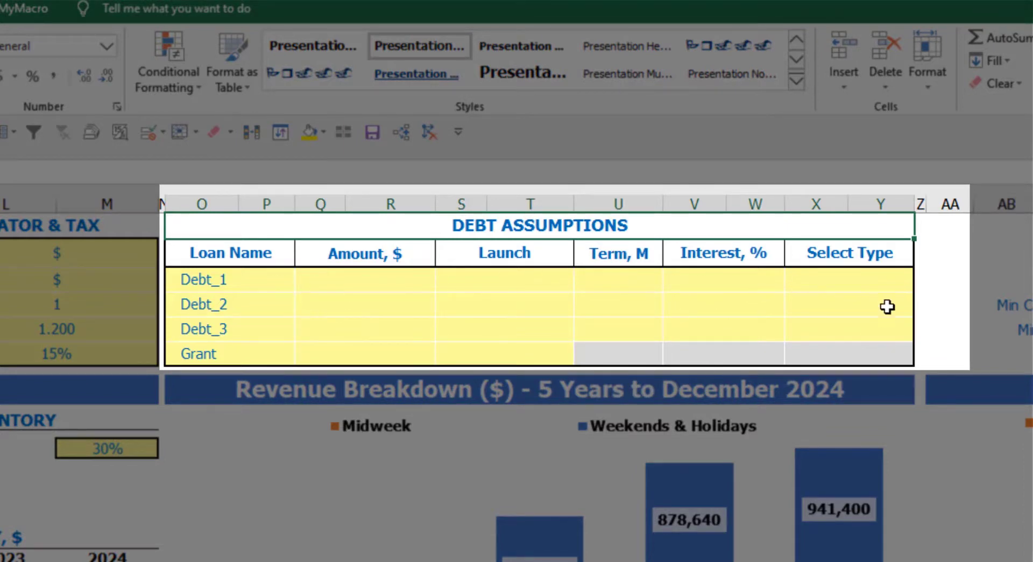
click(905, 273)
click(923, 284)
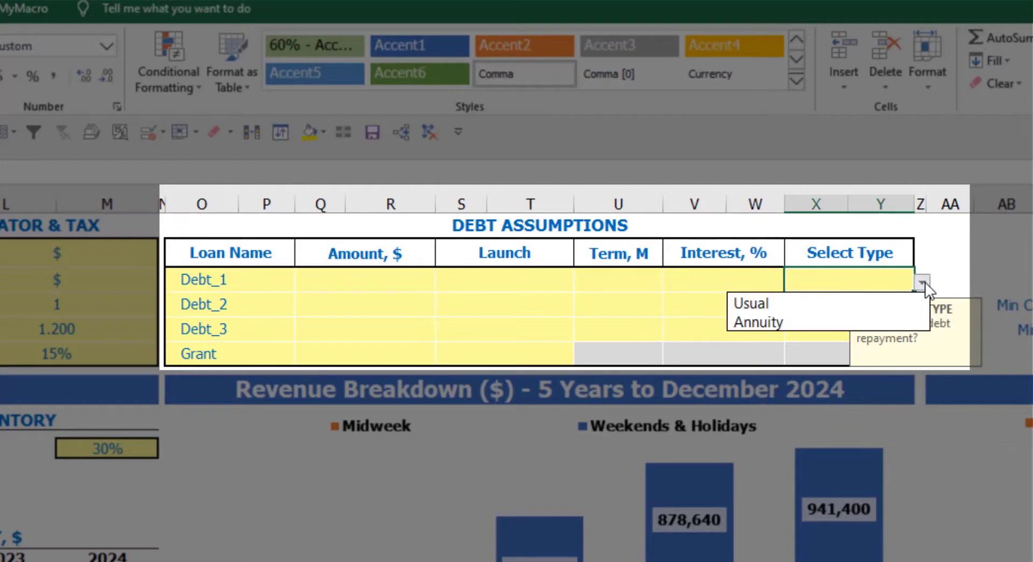
click(897, 316)
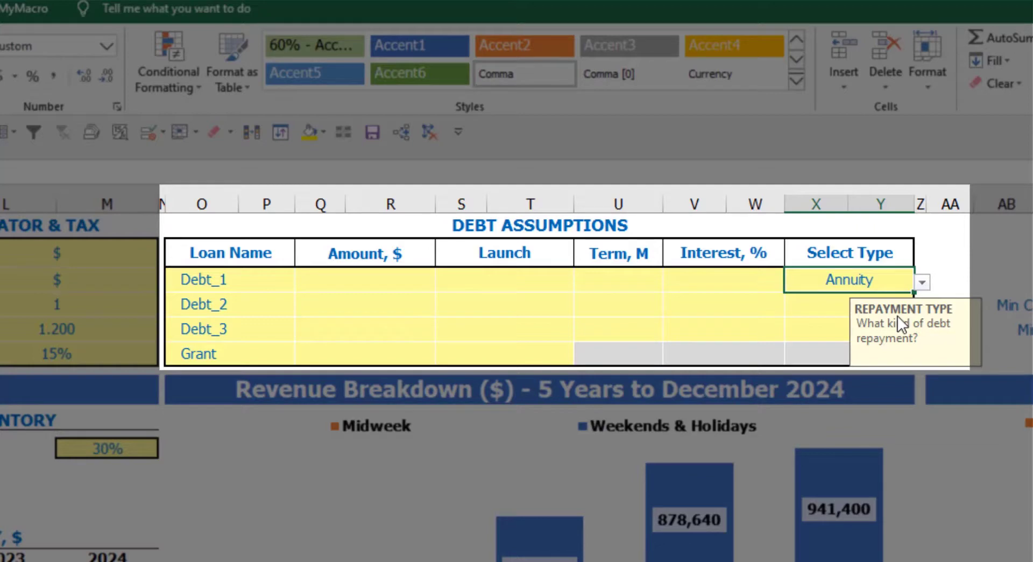
Switch the repayment type of Debt_1 to Usual
click(922, 282)
click(887, 302)
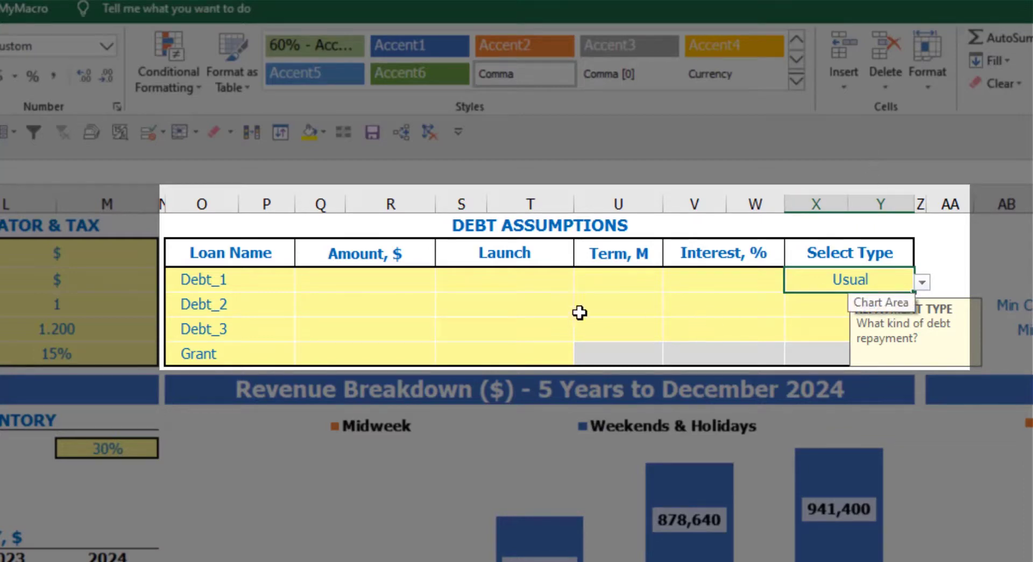
Set the Debt_1 amount to 1,000,000 and its launch date to Feb-20 in the debt assumptions
click(407, 280)
text(100000)
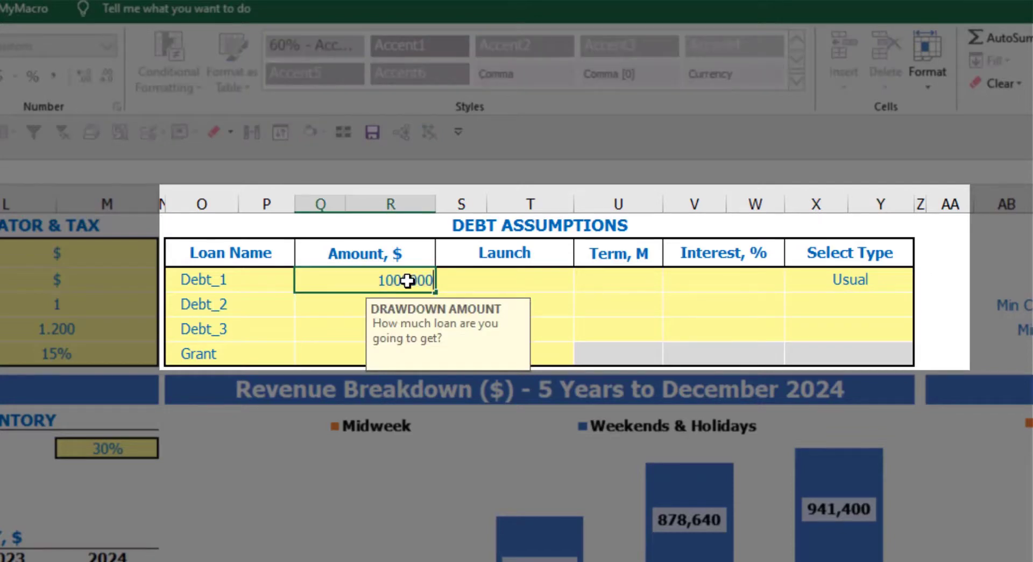
key(Return)
click(568, 279)
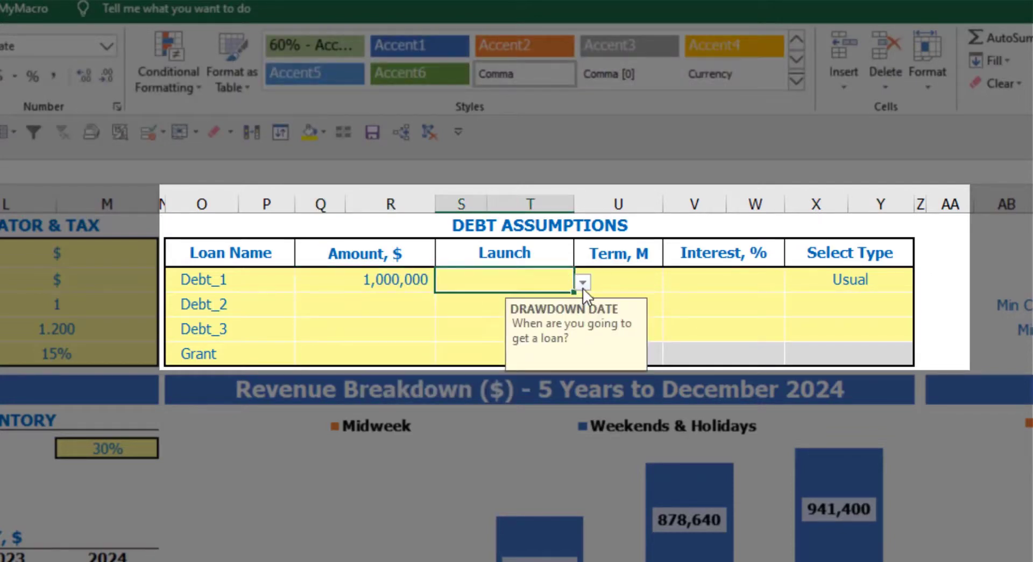
click(583, 285)
click(535, 318)
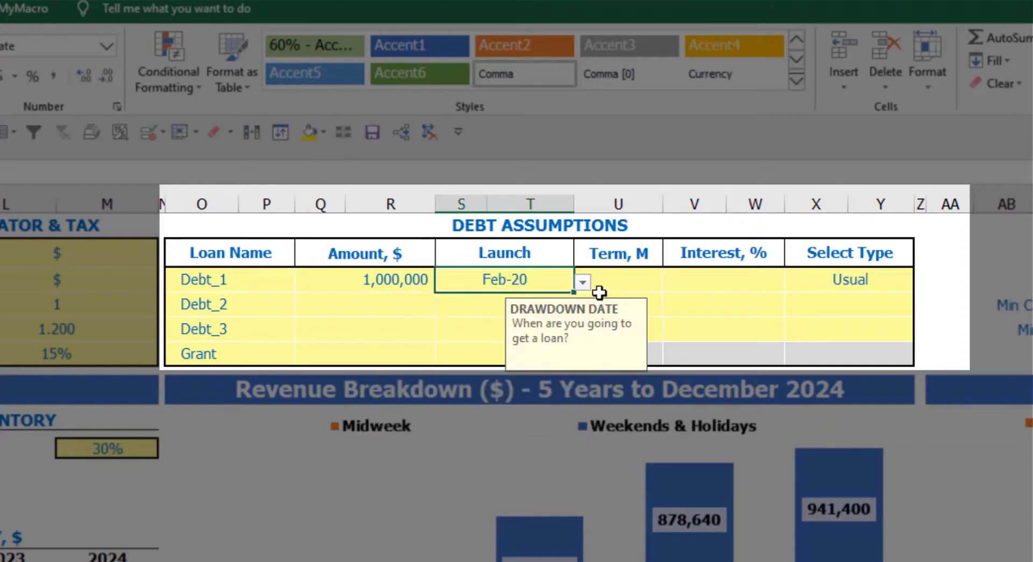
Give Debt_1 a 60-month term and a 5% interest rate
click(620, 274)
text(60)
key(Return)
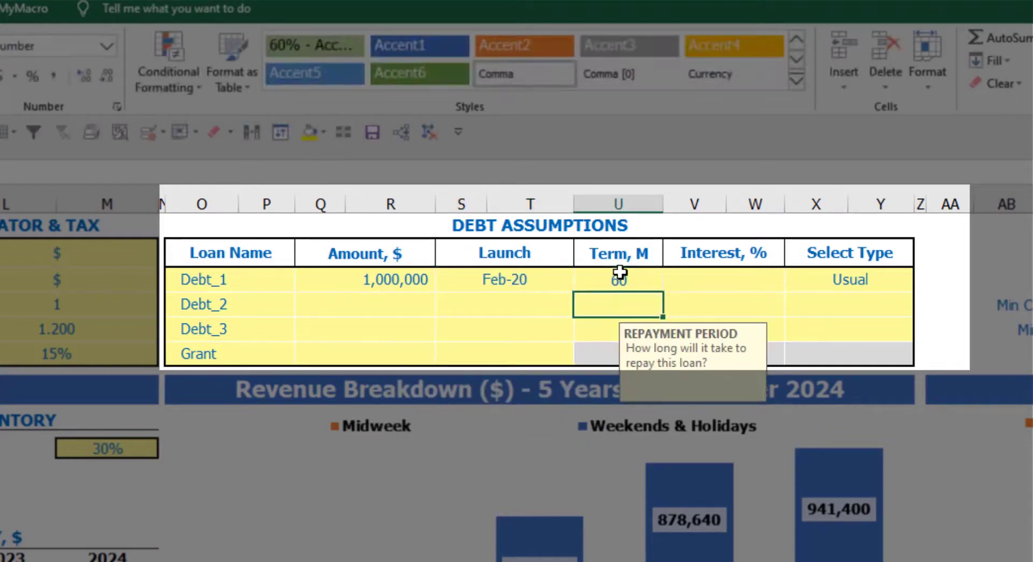
click(681, 277)
text(5)
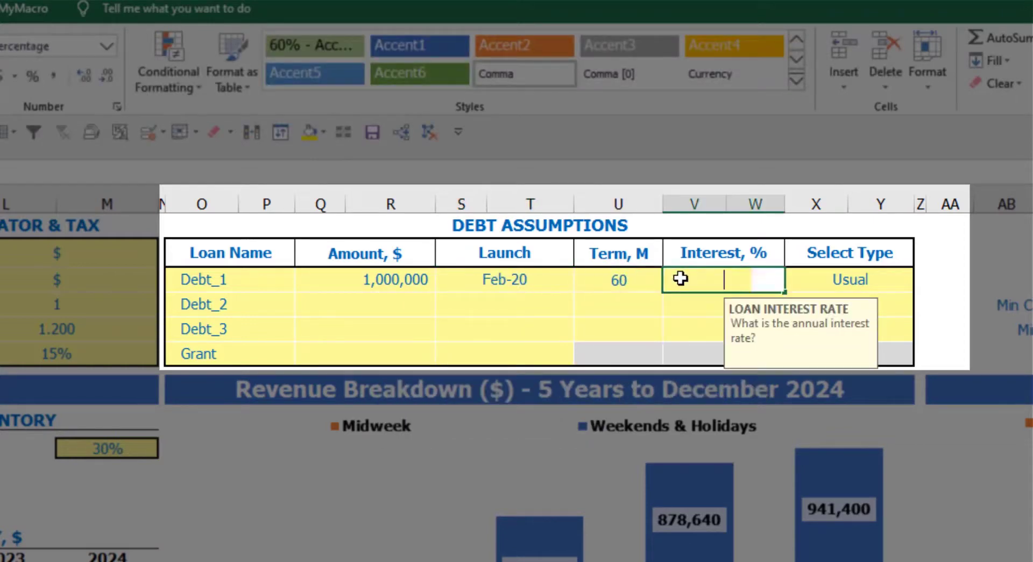
key(Return)
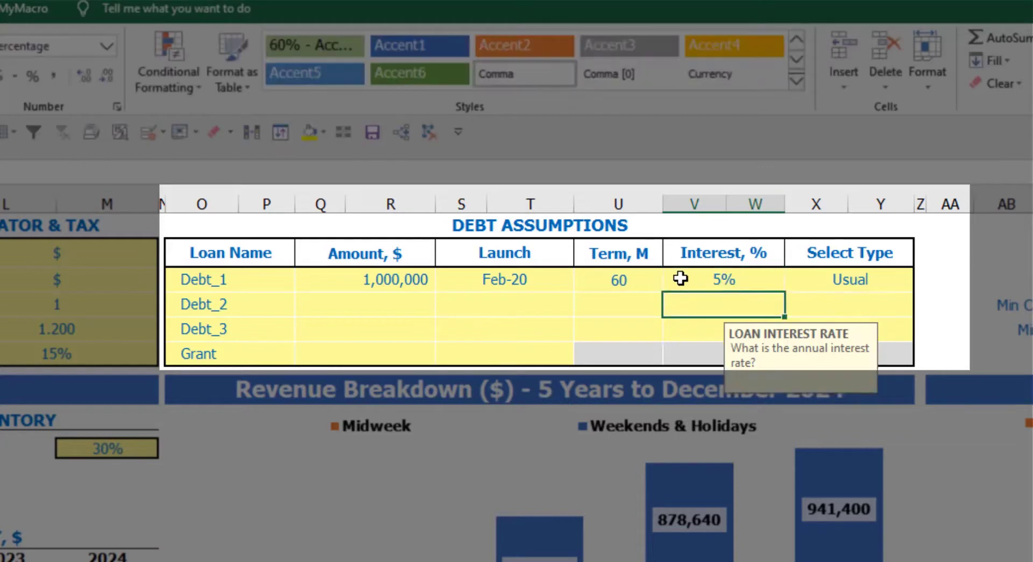
Enter a grant of 500,000 with a Mar-20 launch date in the debt assumptions
click(381, 357)
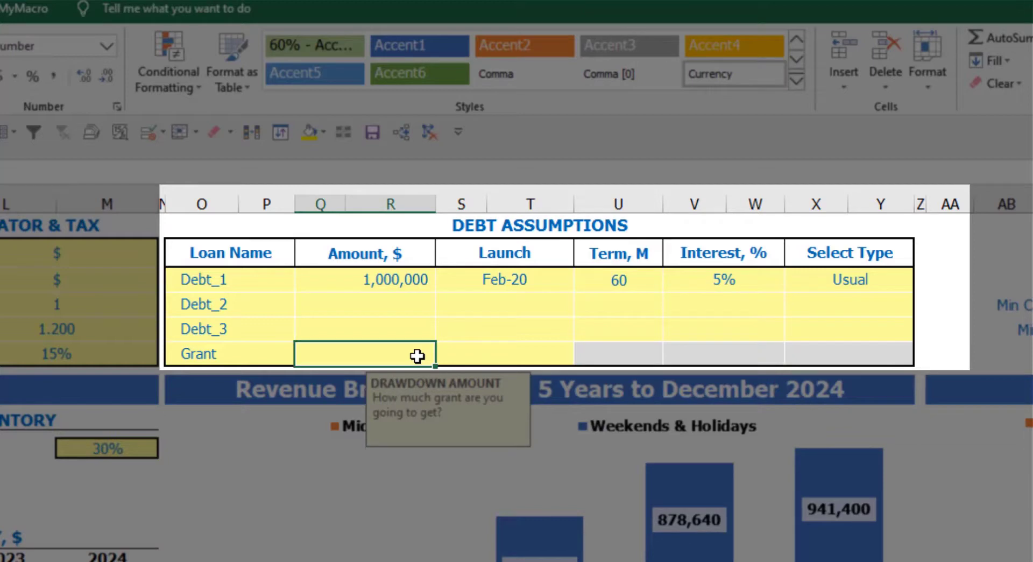
text(500000)
key(Return)
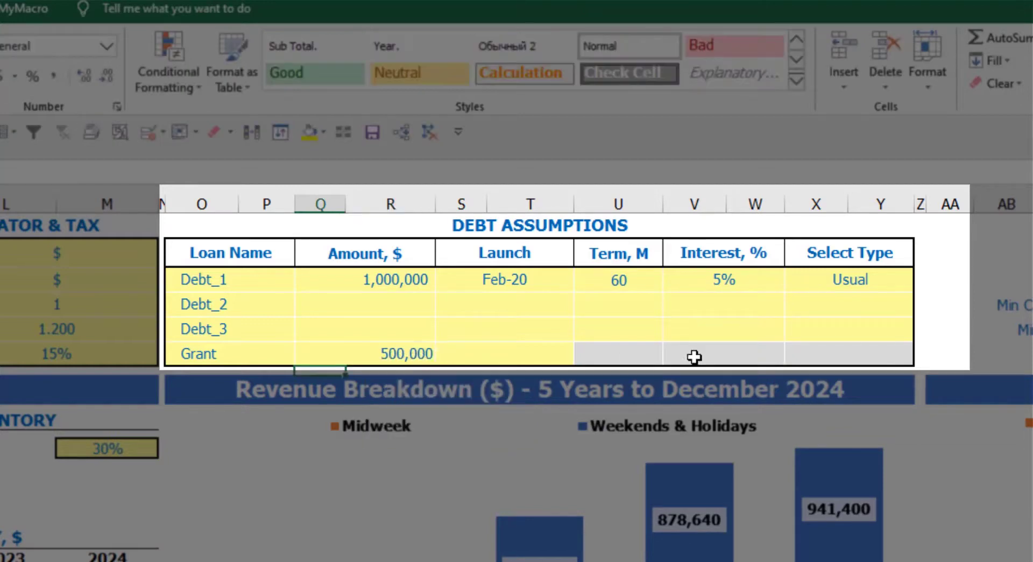
click(531, 356)
click(583, 357)
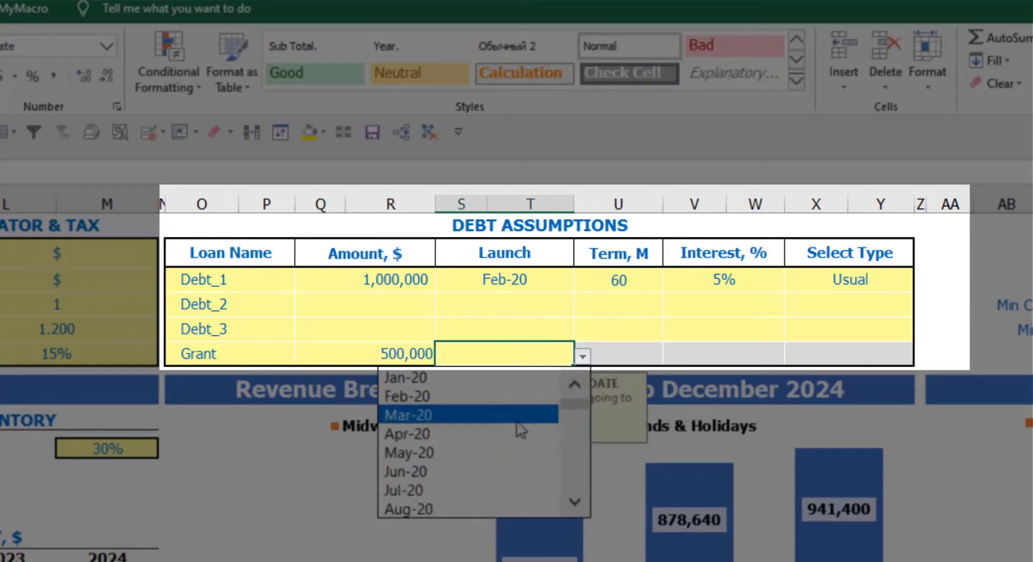
click(524, 415)
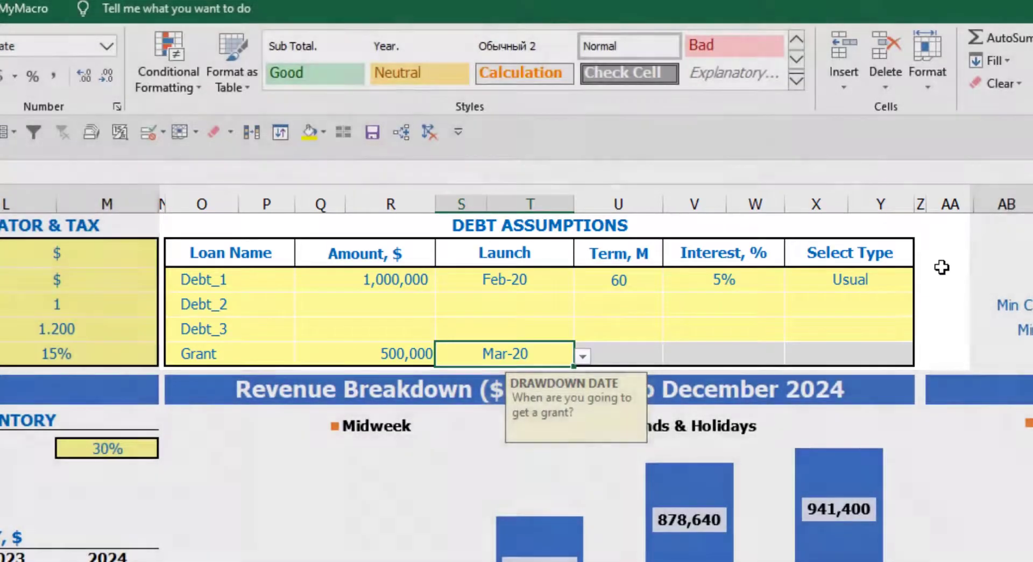
click(941, 266)
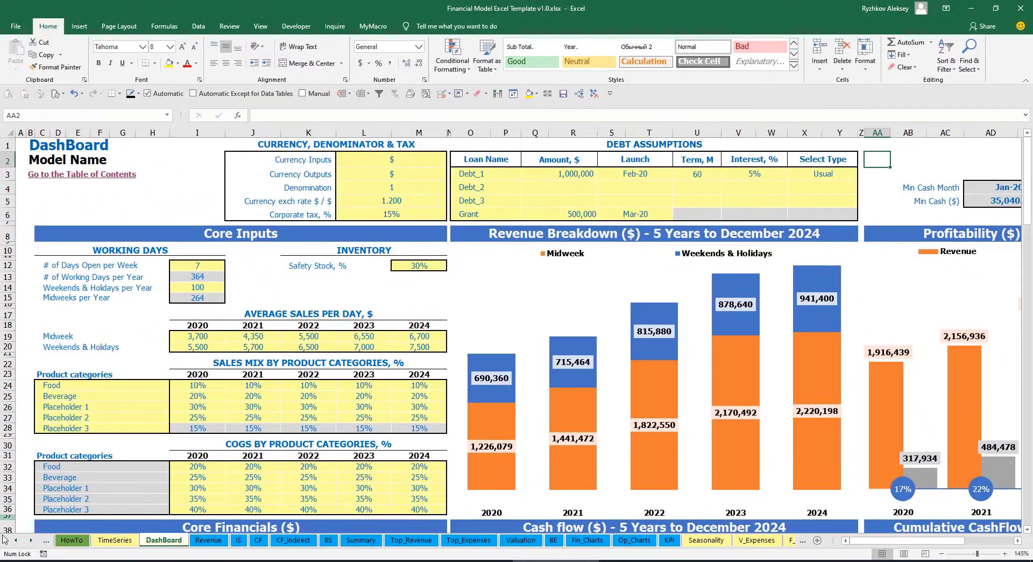
Review the capital calculation schedules for Debt_1, Debt_2, Debt_3 and Total Debts
click(31, 544)
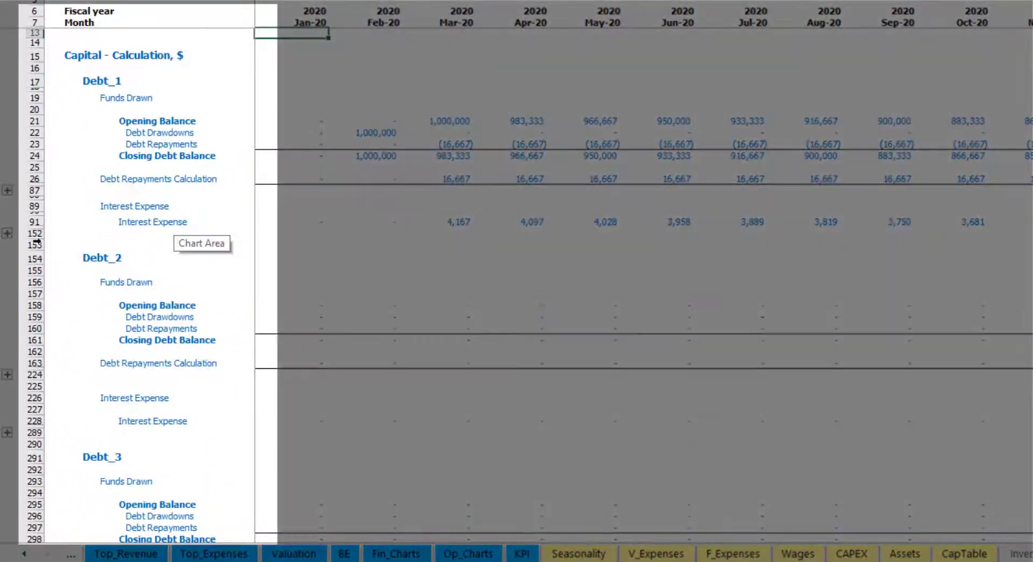
scroll(35, 245, down, 5)
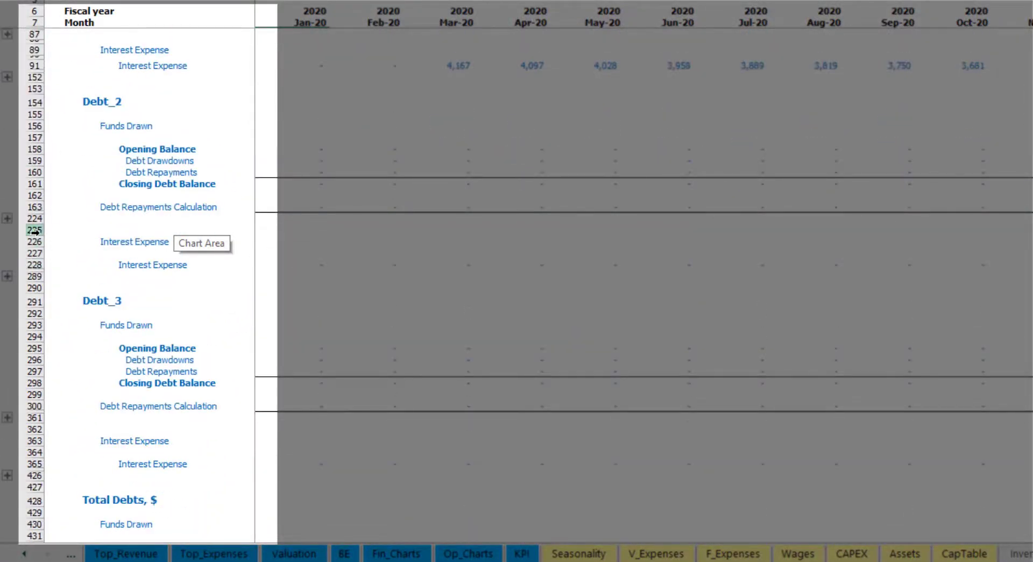
scroll(32, 251, down, 5)
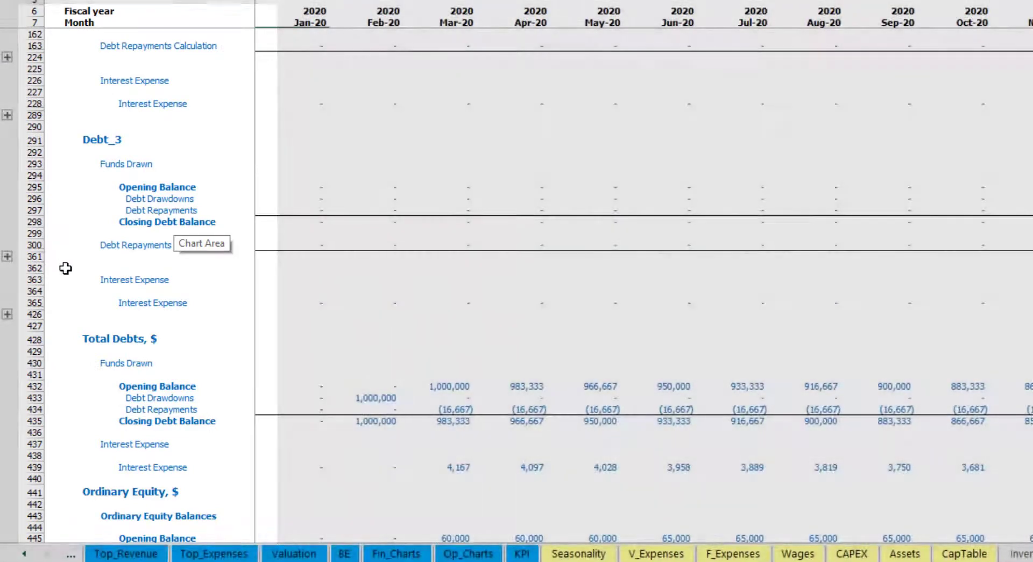
scroll(61, 258, up, 5)
scroll(105, 257, up, 3)
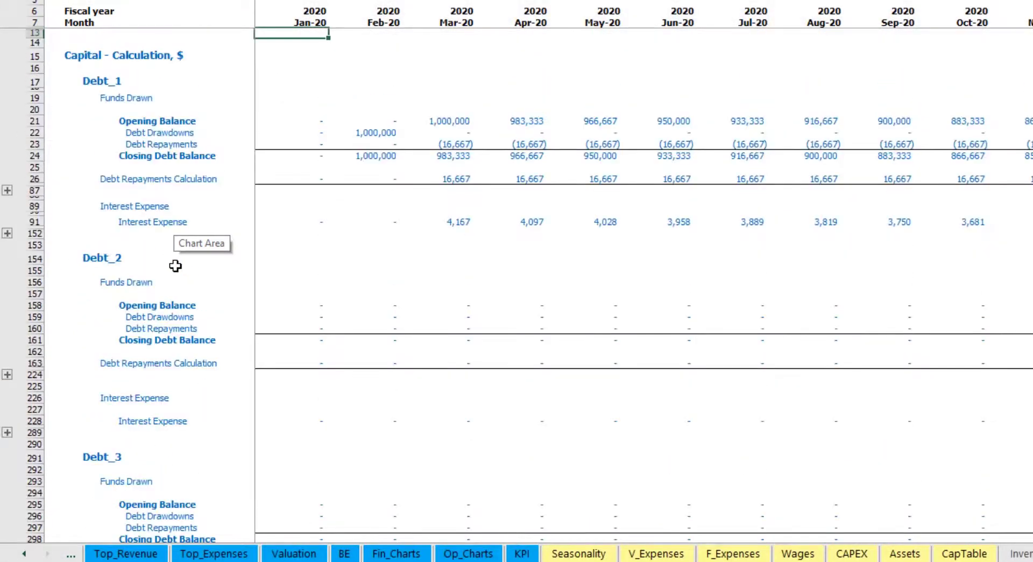
Check the Interest Expense row in the income statement
click(24, 553)
click(25, 553)
click(24, 553)
click(25, 553)
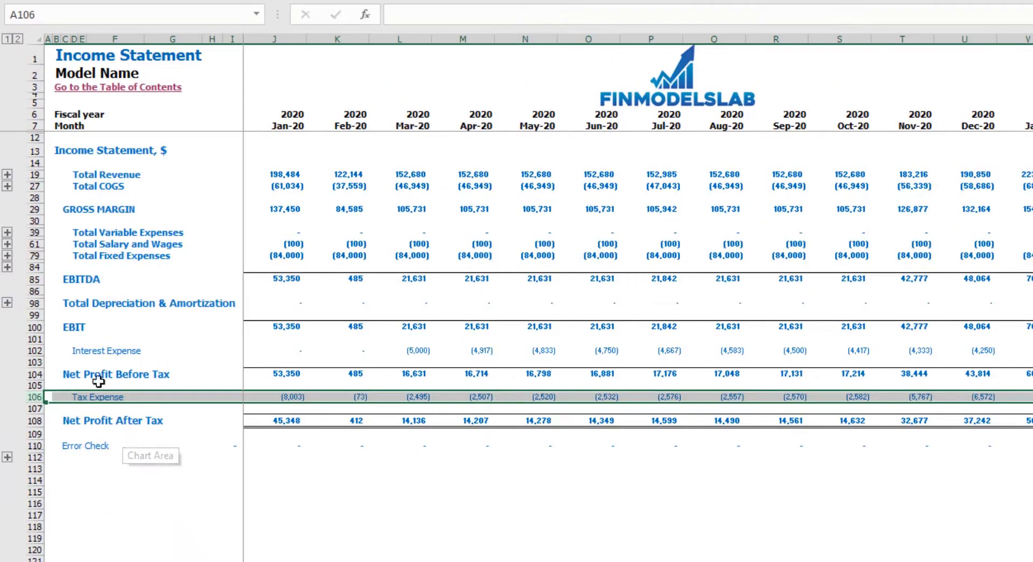
click(34, 350)
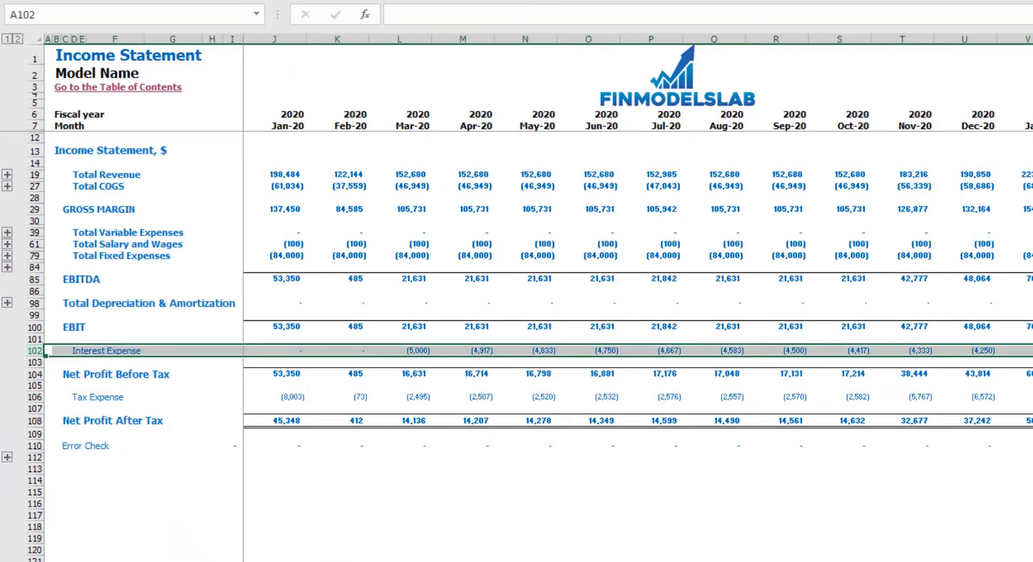
Check Interest Paid, Debt Drawdowns and Debt Repayments in the cash flow statement and the Debt row in the balance sheet
key(ctrl+Page_Down)
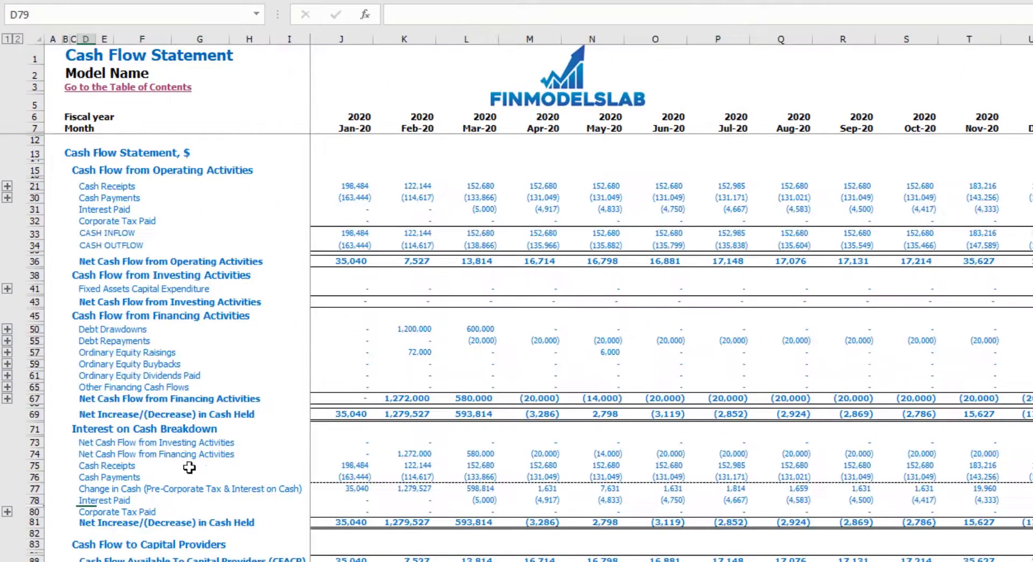
click(40, 211)
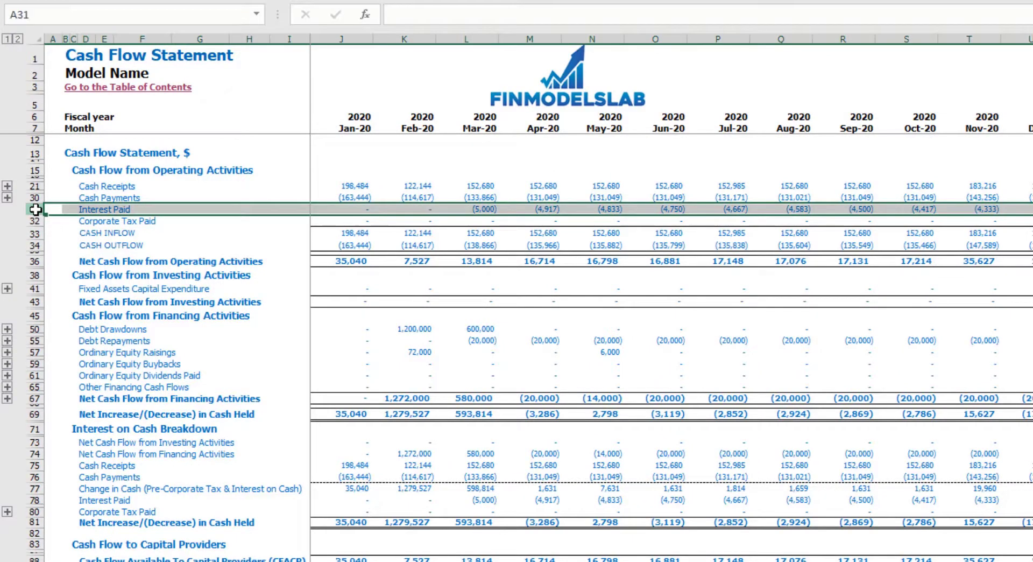
click(36, 329)
click(34, 341)
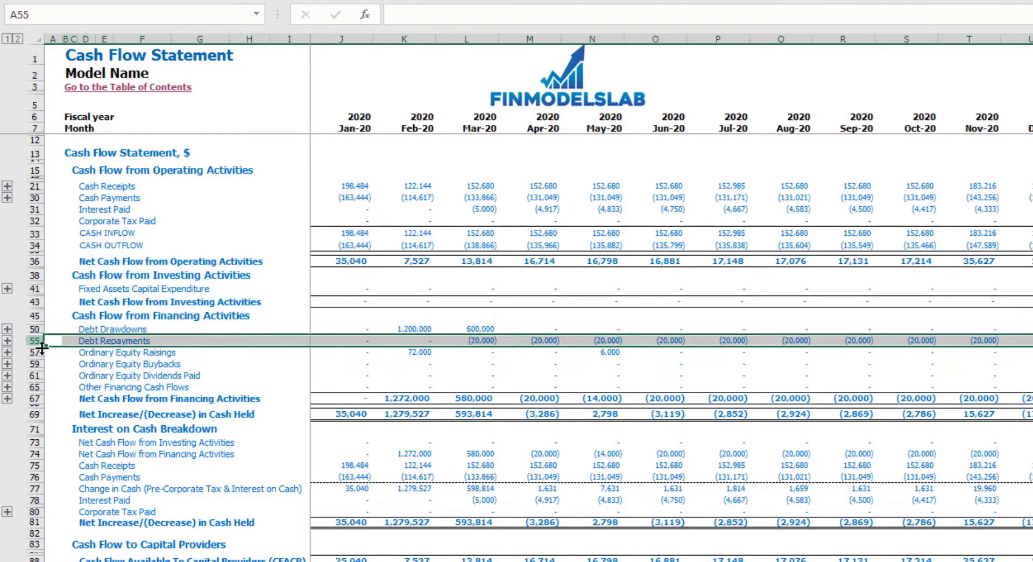
key(ctrl+Page_Down)
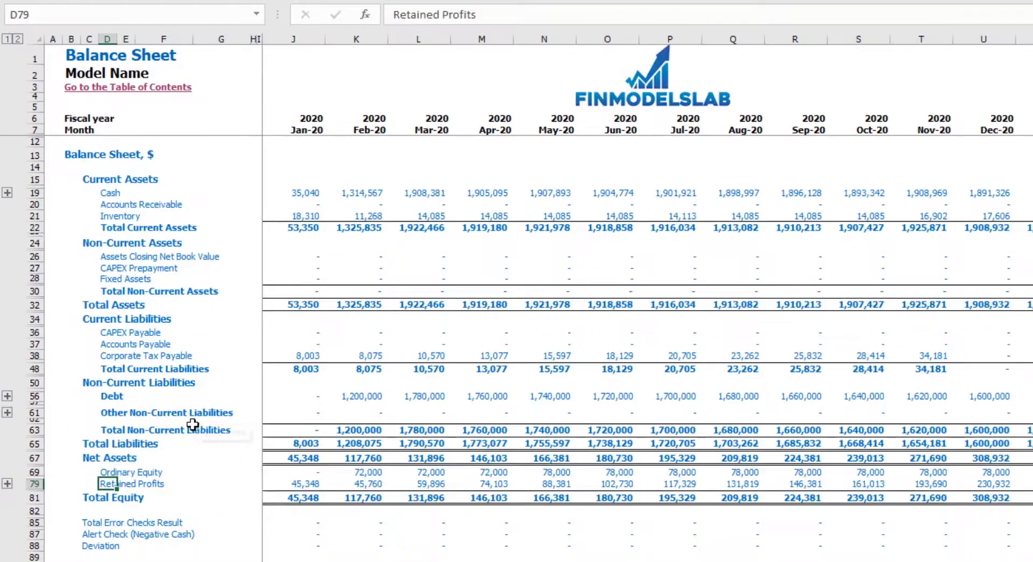
click(33, 396)
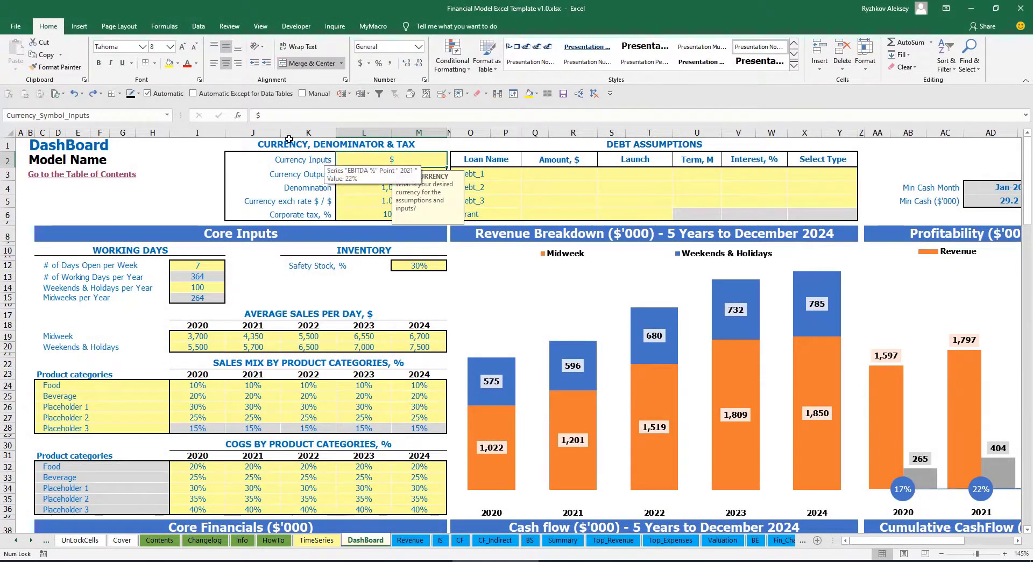
Examine the Currency Inputs and Currency Outputs assumptions on the DashBoard sheet
click(184, 165)
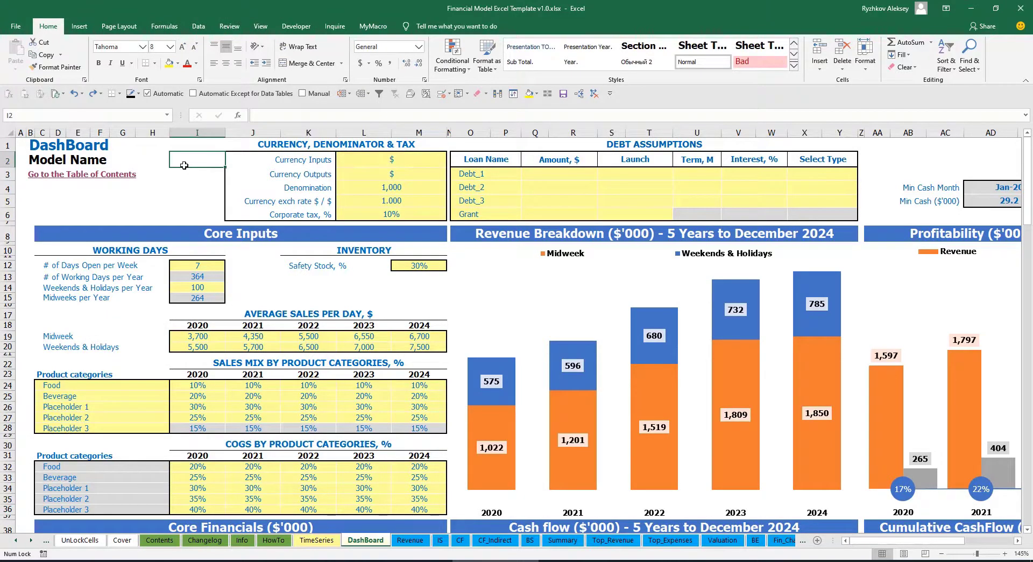
click(373, 166)
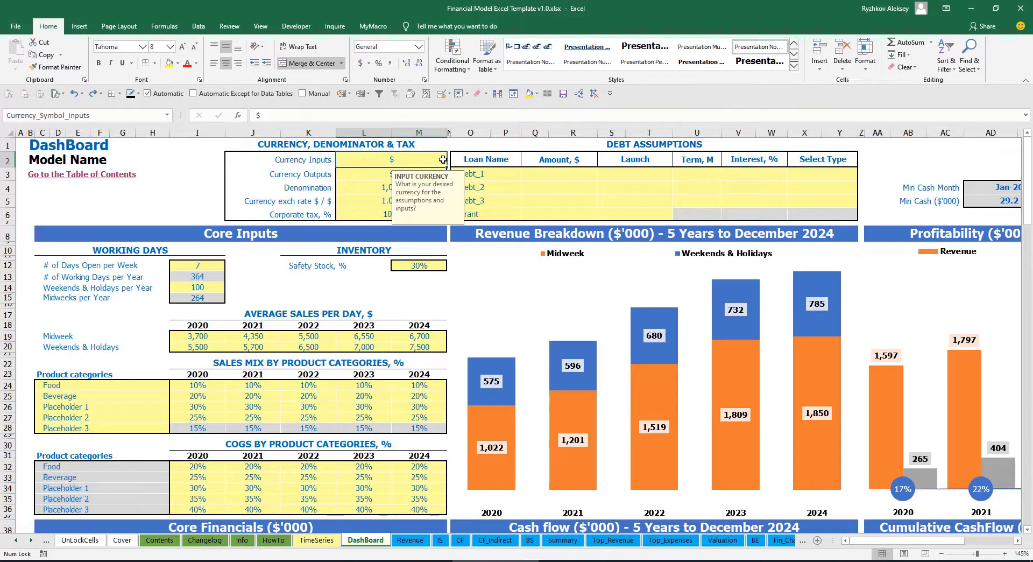
click(357, 175)
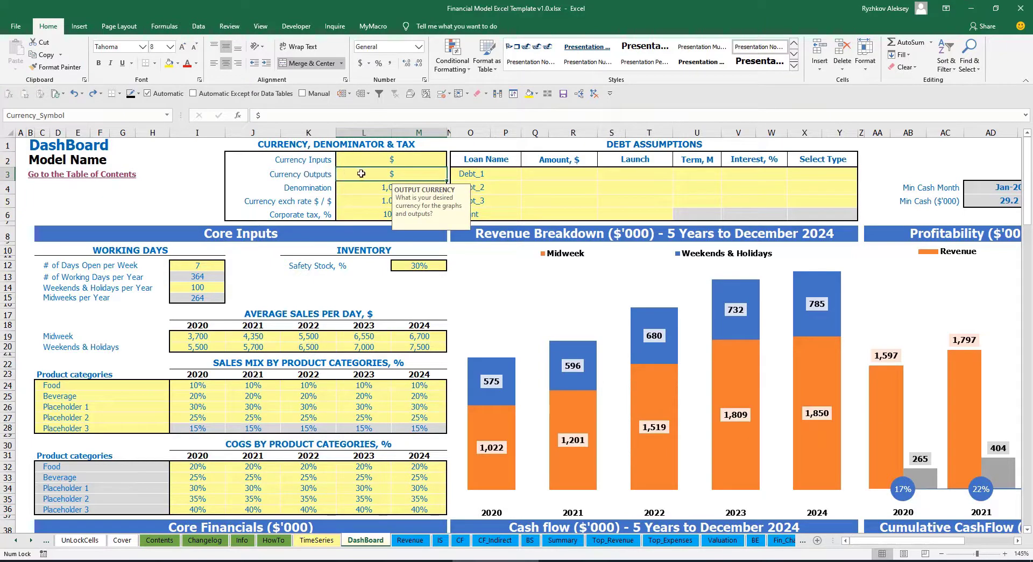
click(368, 162)
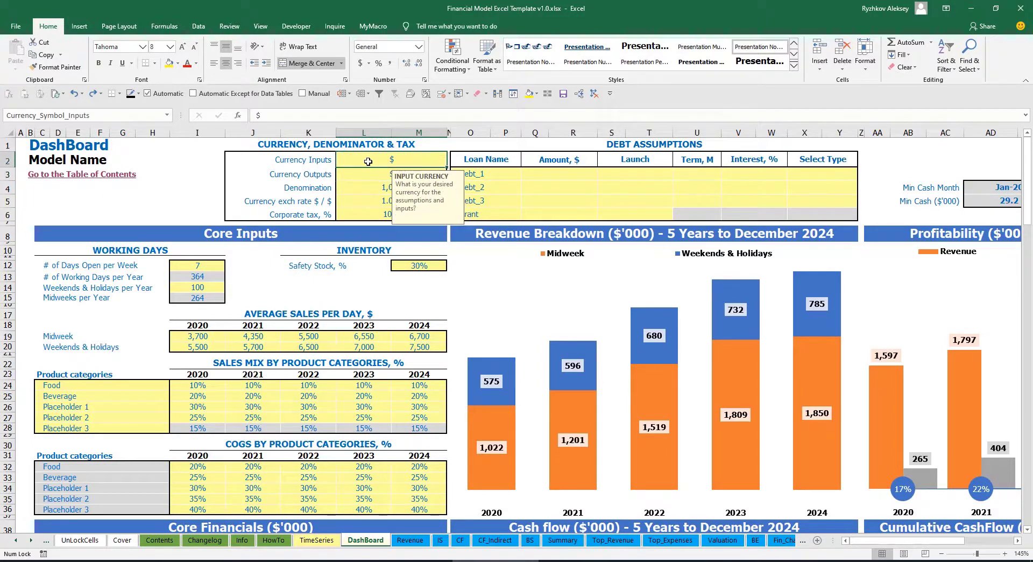
click(366, 174)
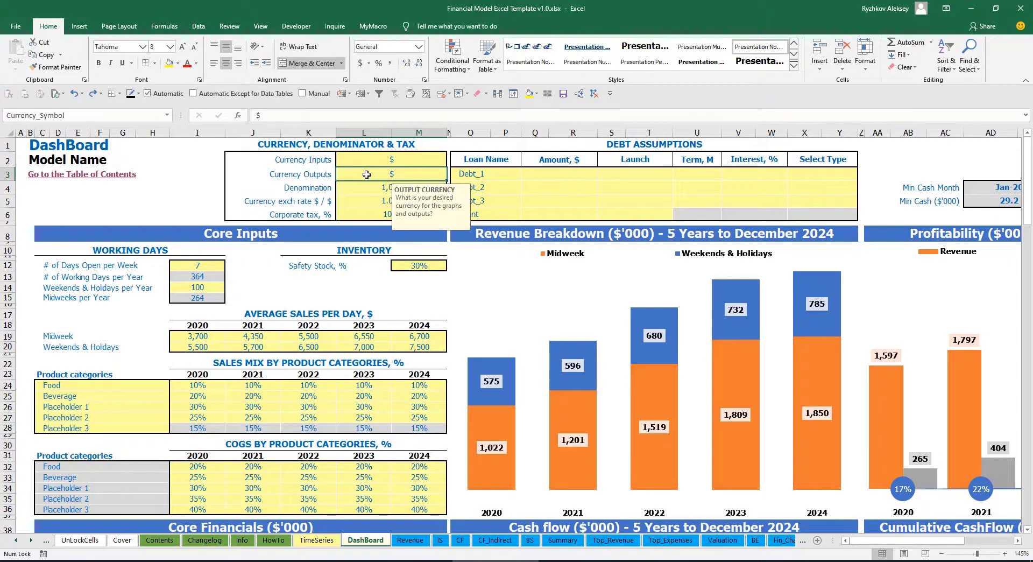
Set the input currency to USD and the output currency to EUR
click(381, 160)
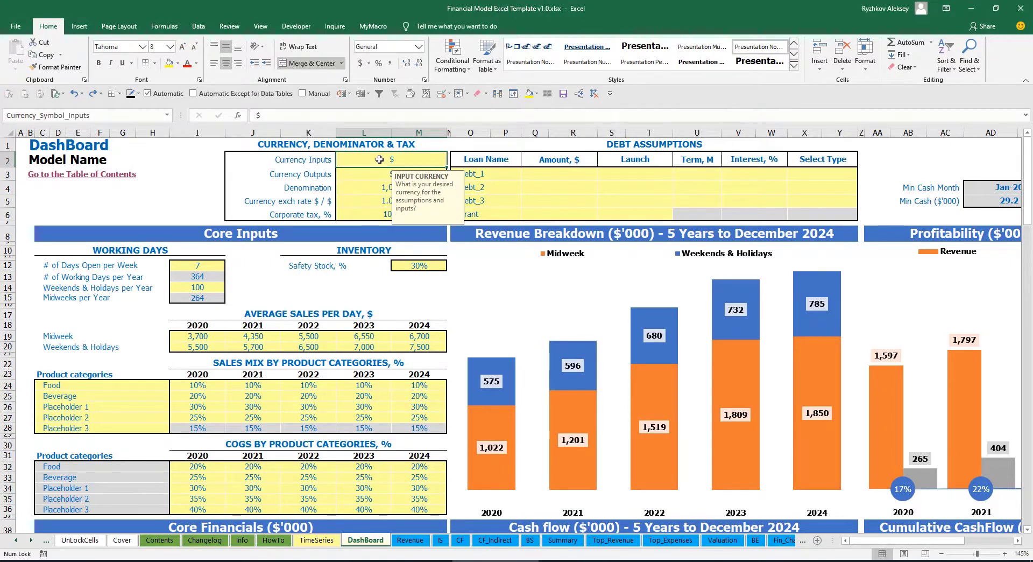
text(USD)
key(Return)
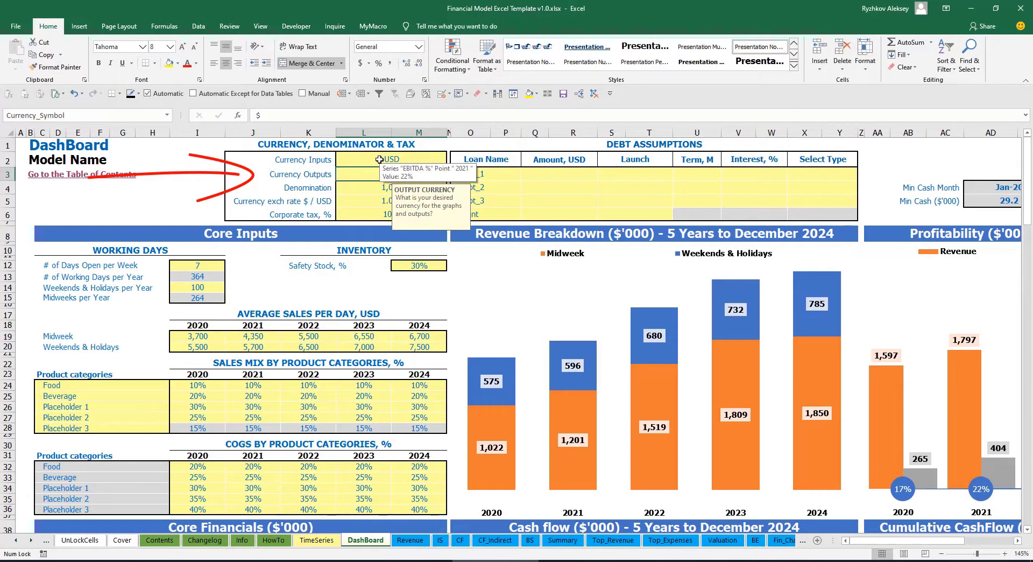
text(EUR)
key(Return)
key(Return)
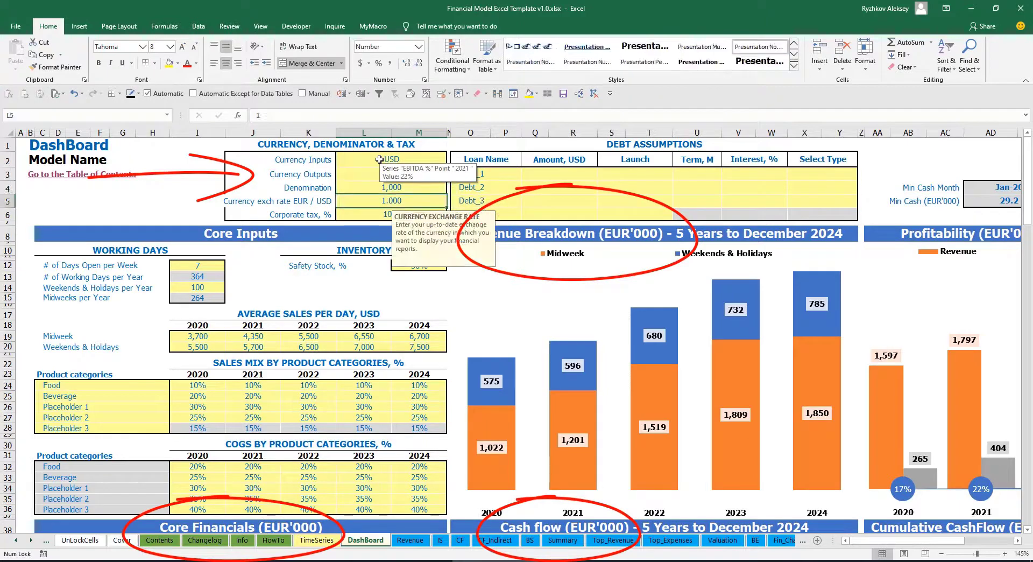
click(205, 179)
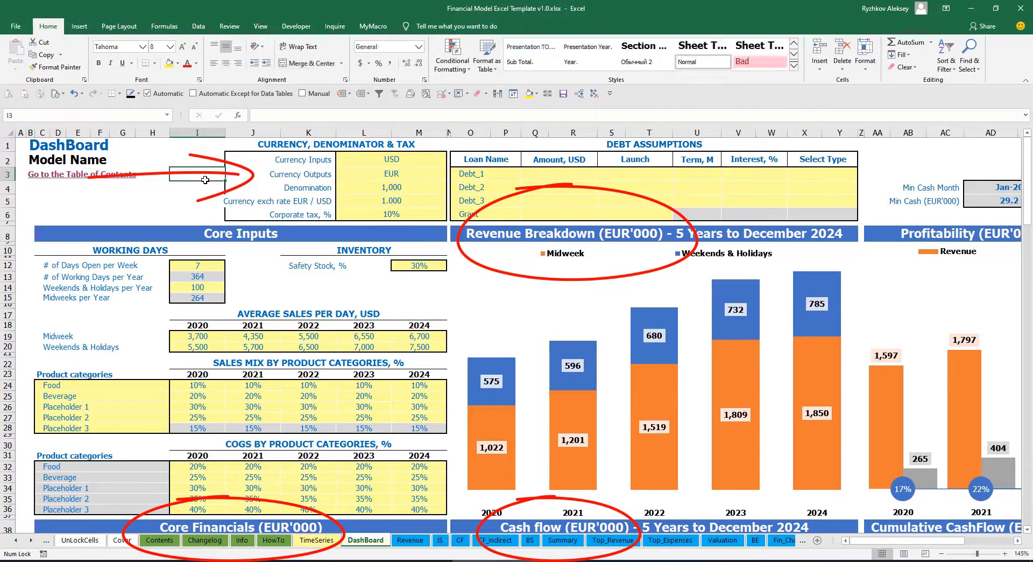
Set the EUR / USD currency exchange rate to 1.2 and recheck the input and output currency cells
click(378, 200)
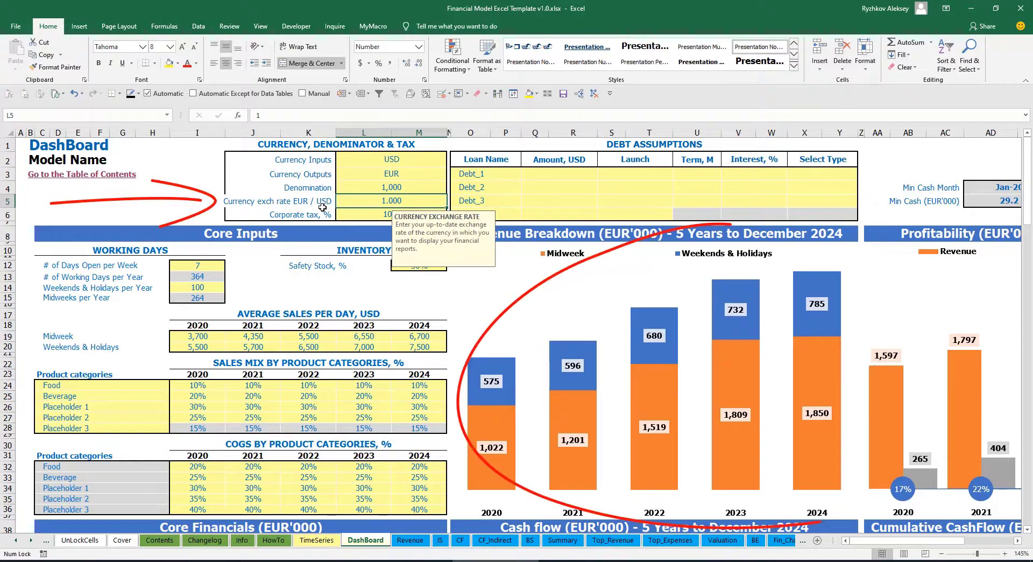
text(1.2)
key(Return)
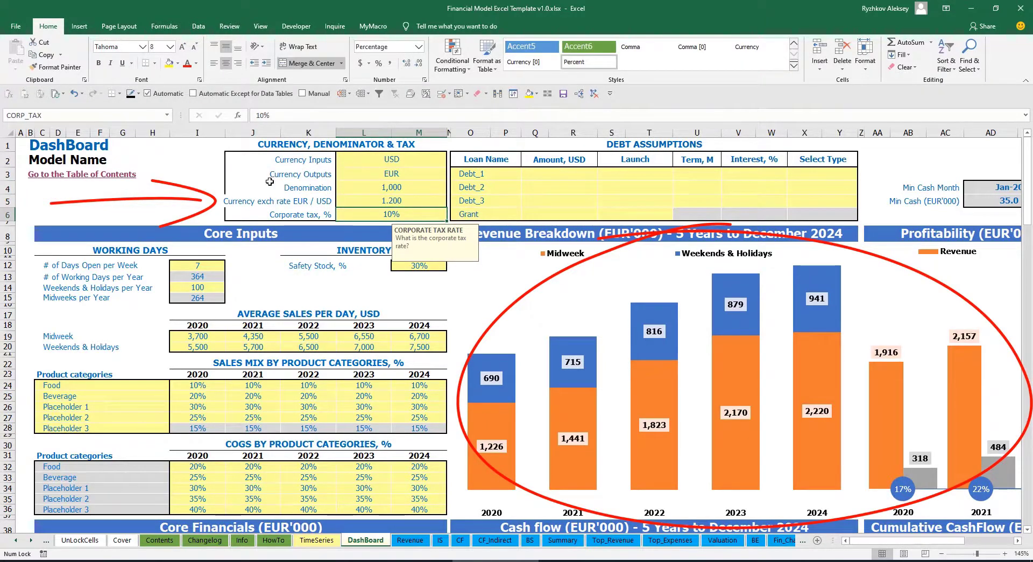
click(372, 159)
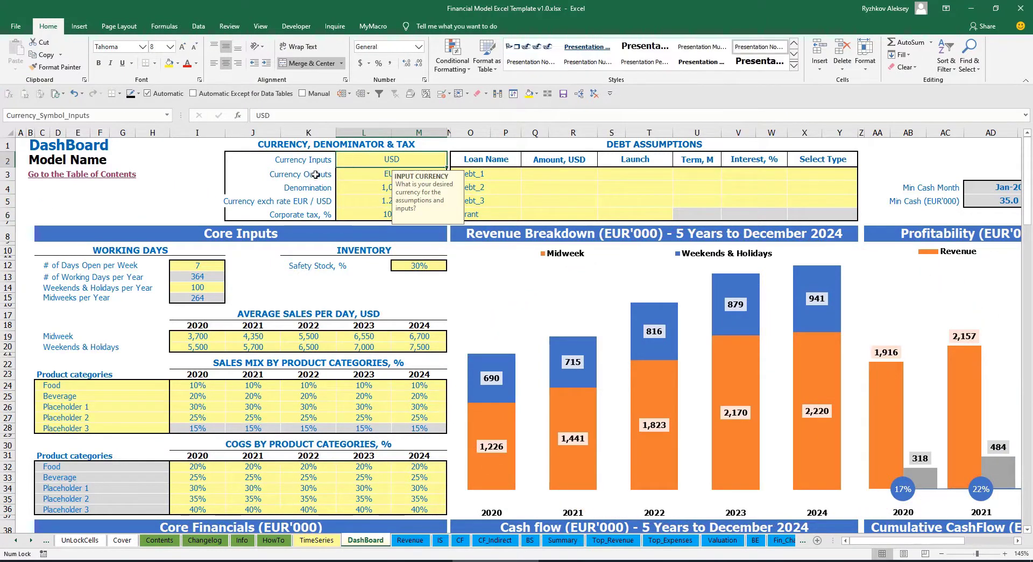
click(364, 175)
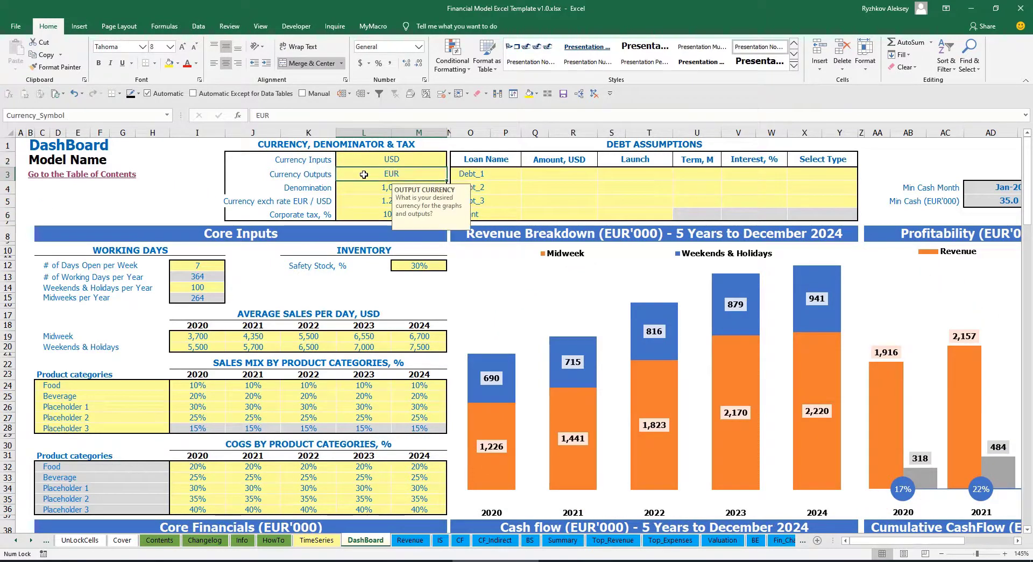
Review the currency exchange rate and Denomination assumptions, and check the income statement headings on the Summary sheet
click(352, 201)
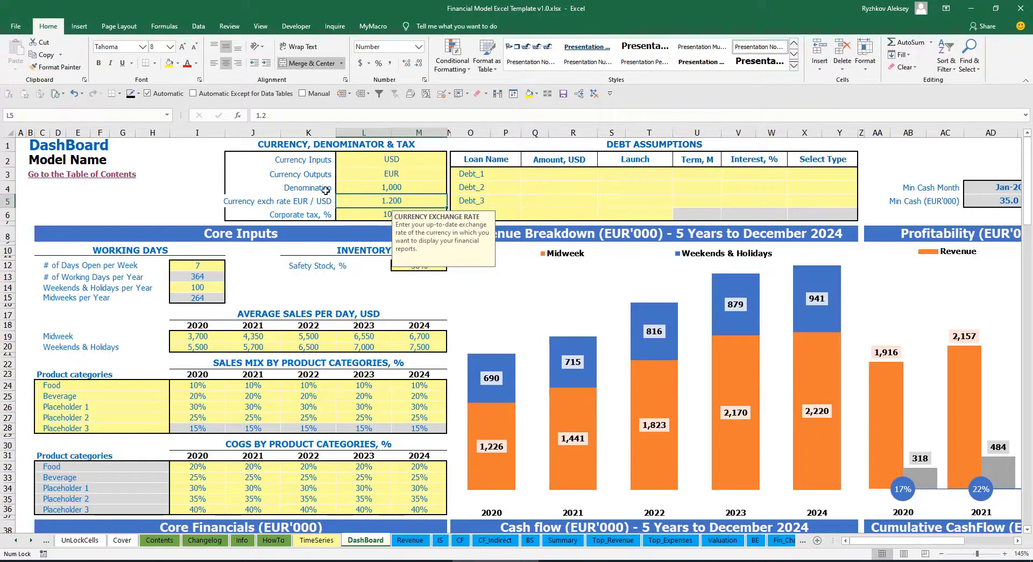
click(368, 187)
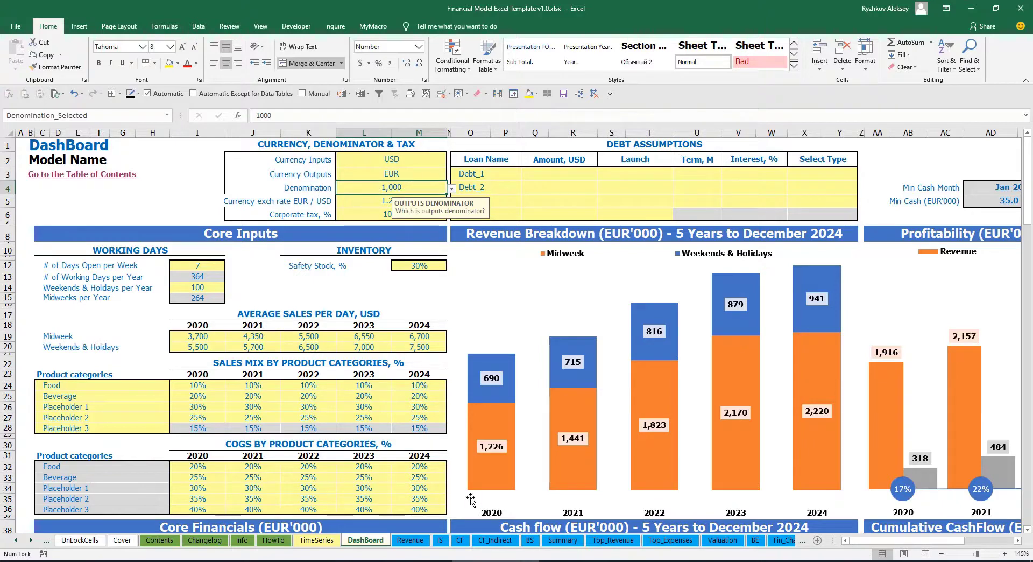
click(563, 539)
click(169, 185)
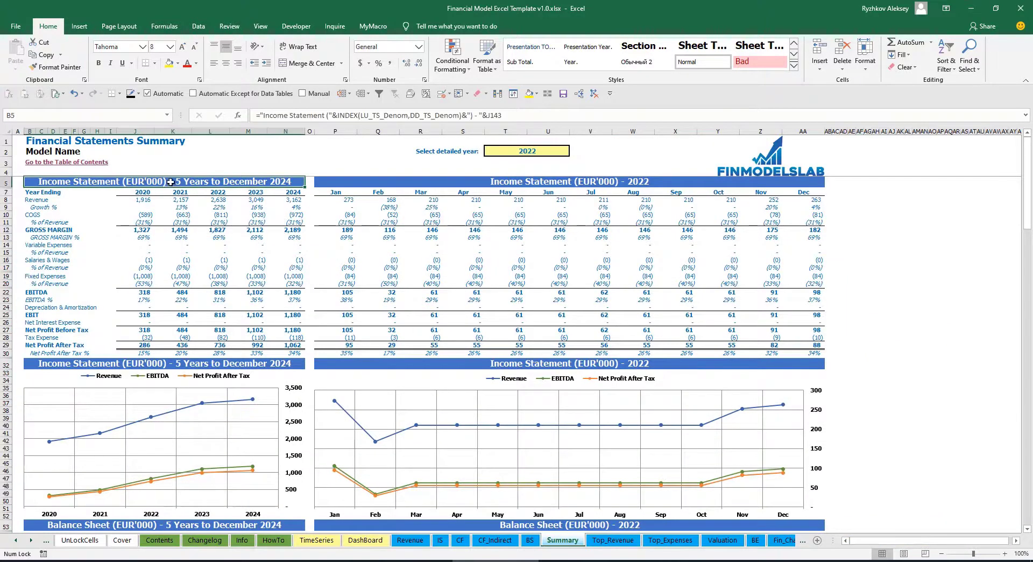
click(562, 178)
click(209, 184)
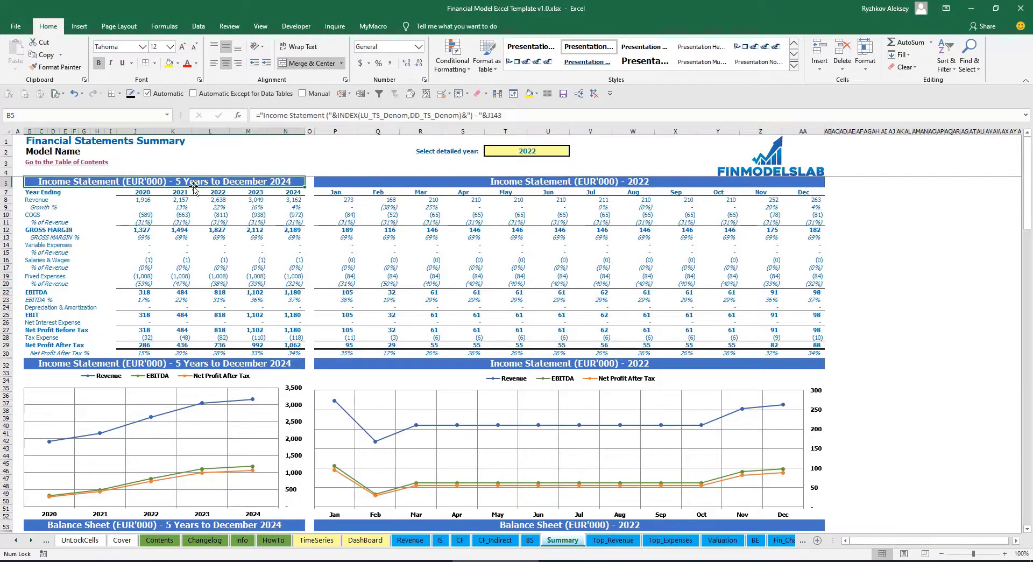
Set the DashBoard's Denomination to 1,000,000 and check the income statements on the Summary sheet
click(365, 540)
click(451, 188)
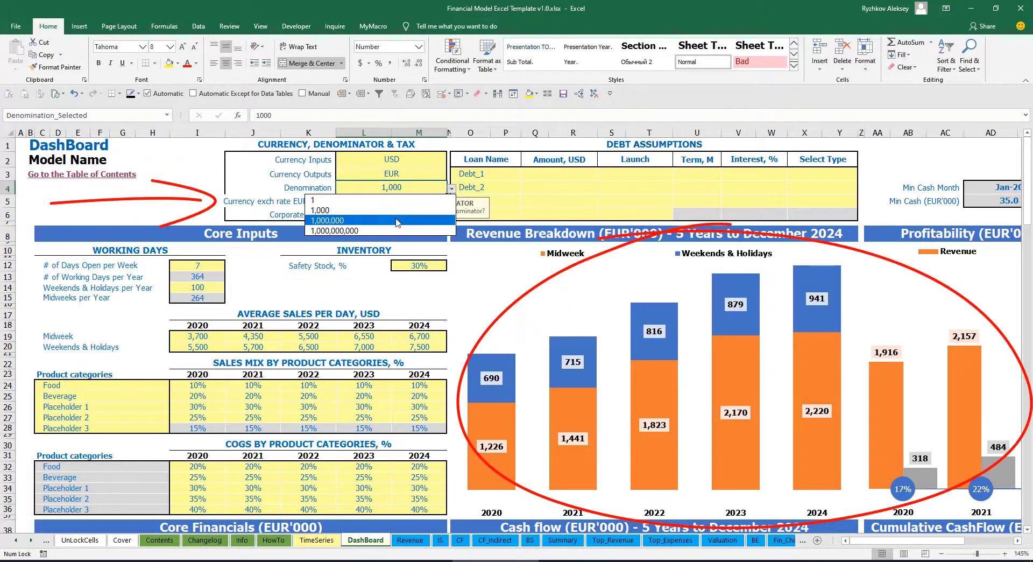
click(407, 220)
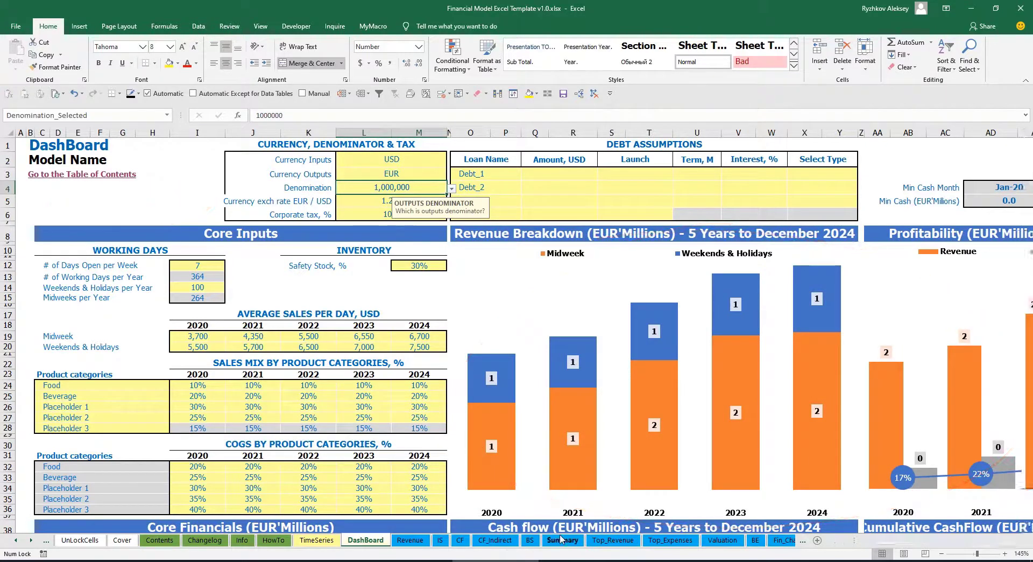
click(562, 540)
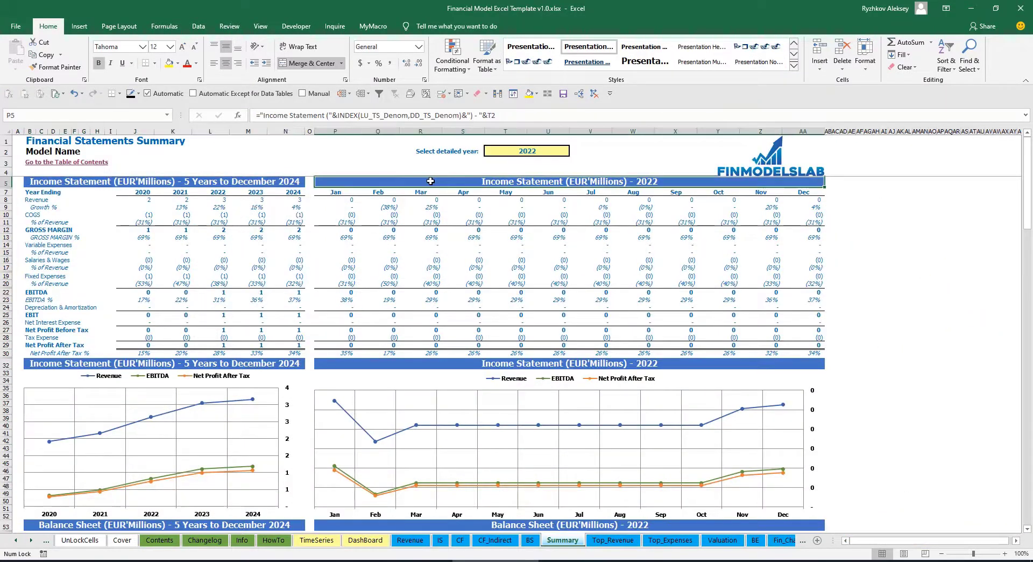
Set the DashBoard's Denomination to 1 and recheck the income statements on the Summary sheet
click(365, 539)
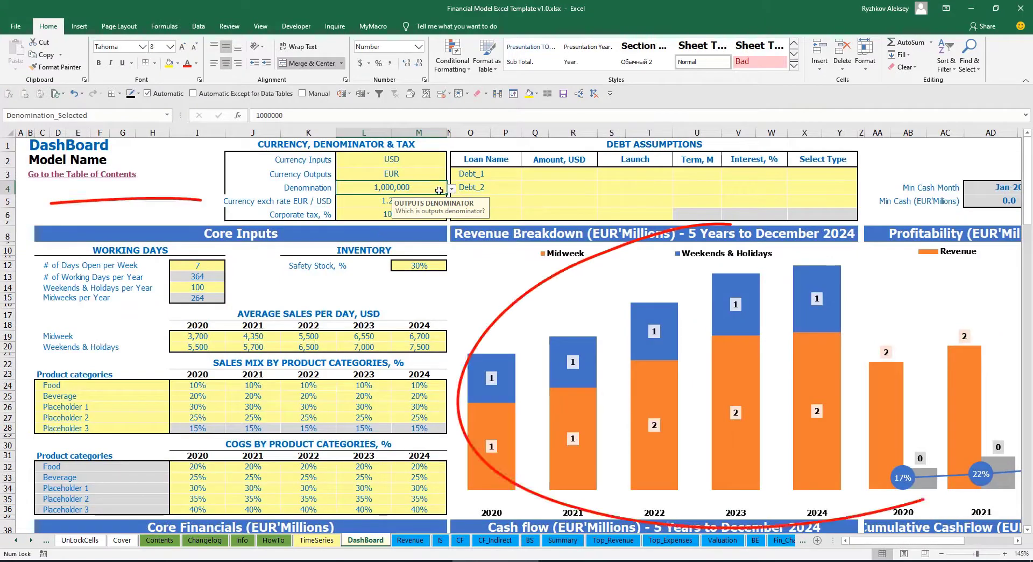
click(451, 188)
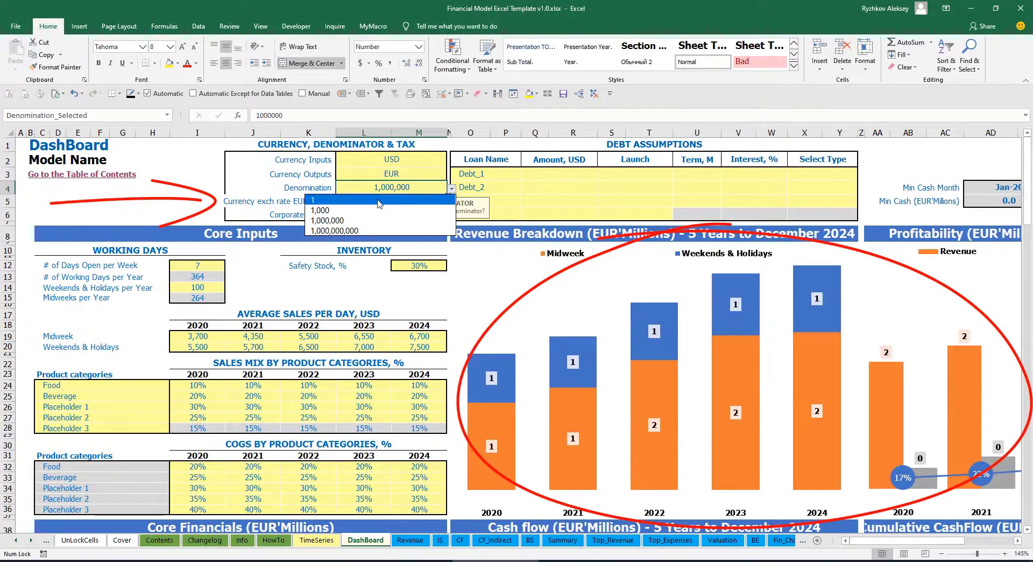
click(323, 200)
click(561, 539)
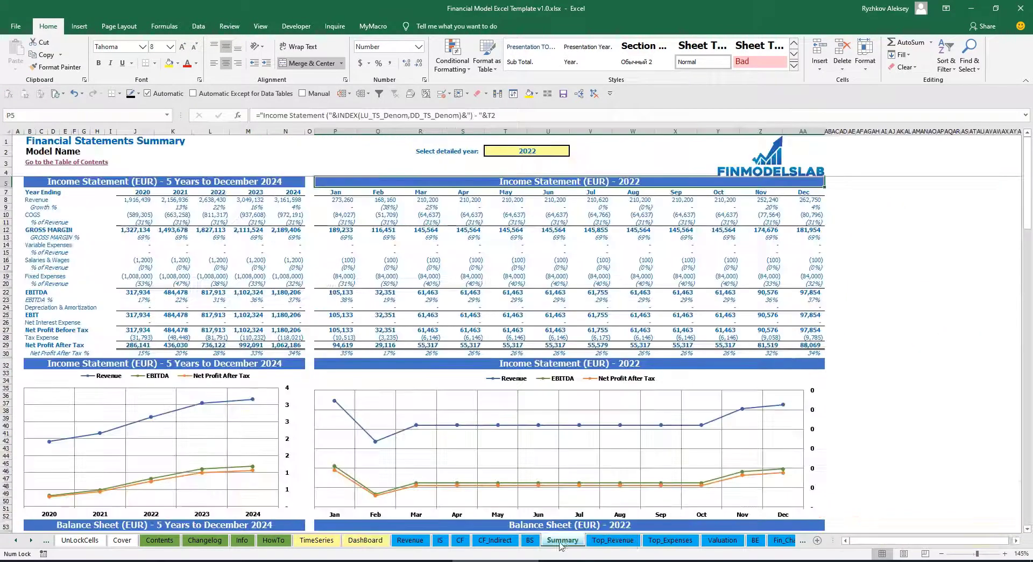
Set the DashBoard's corporate tax to 15% and check the Tax Expense row in the income statement
click(359, 539)
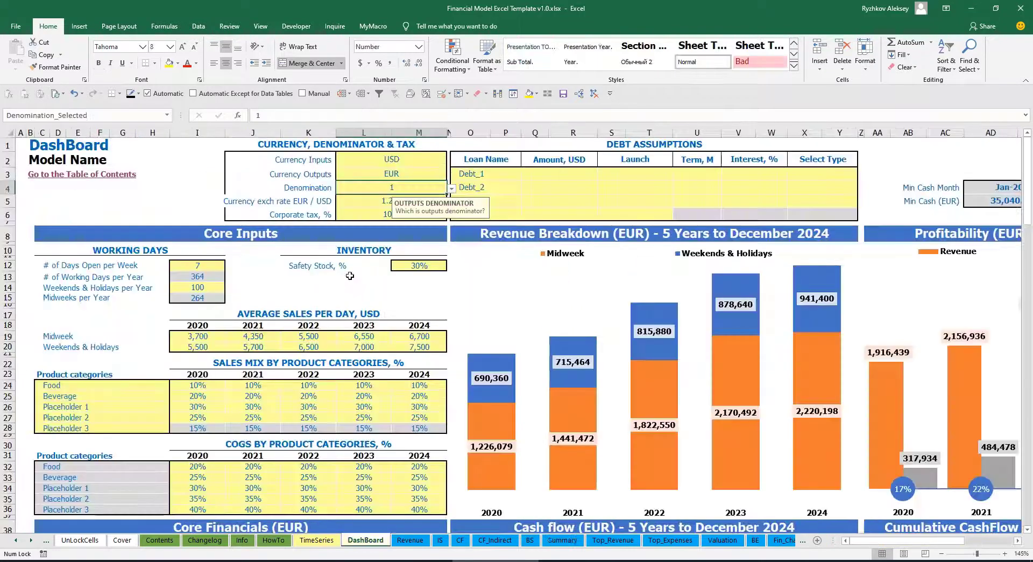
click(369, 209)
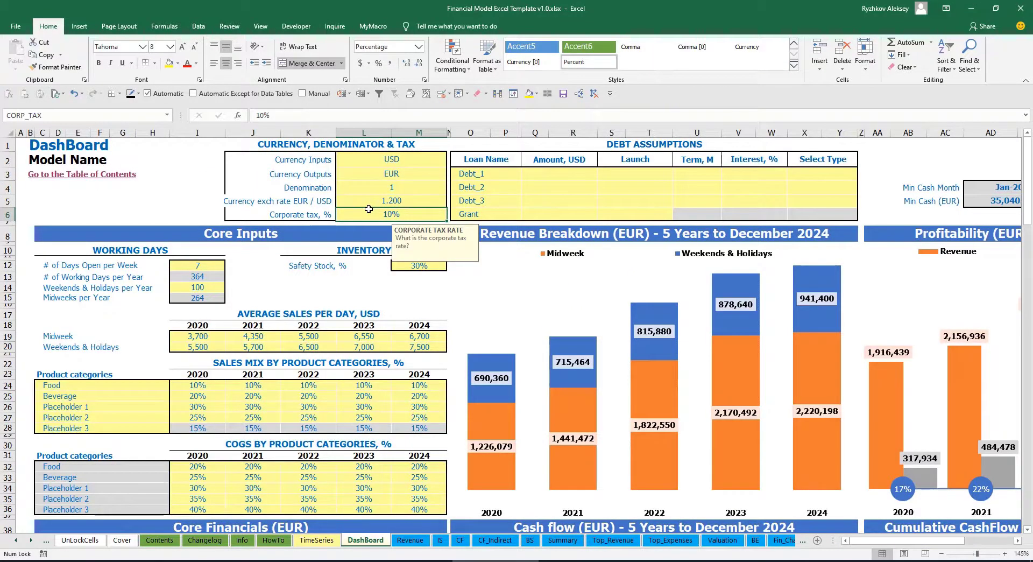
text(15)
key(Return)
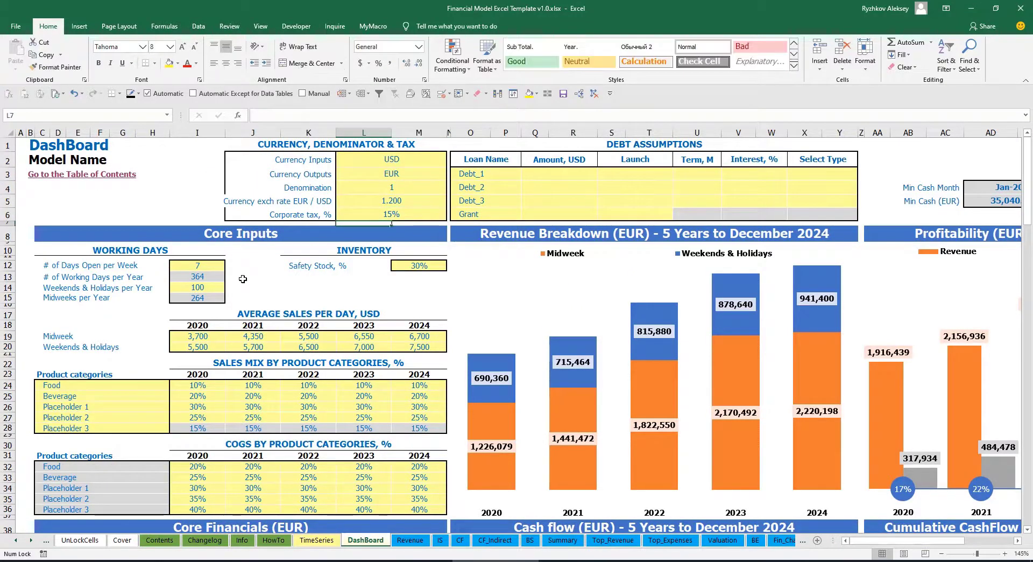
click(440, 540)
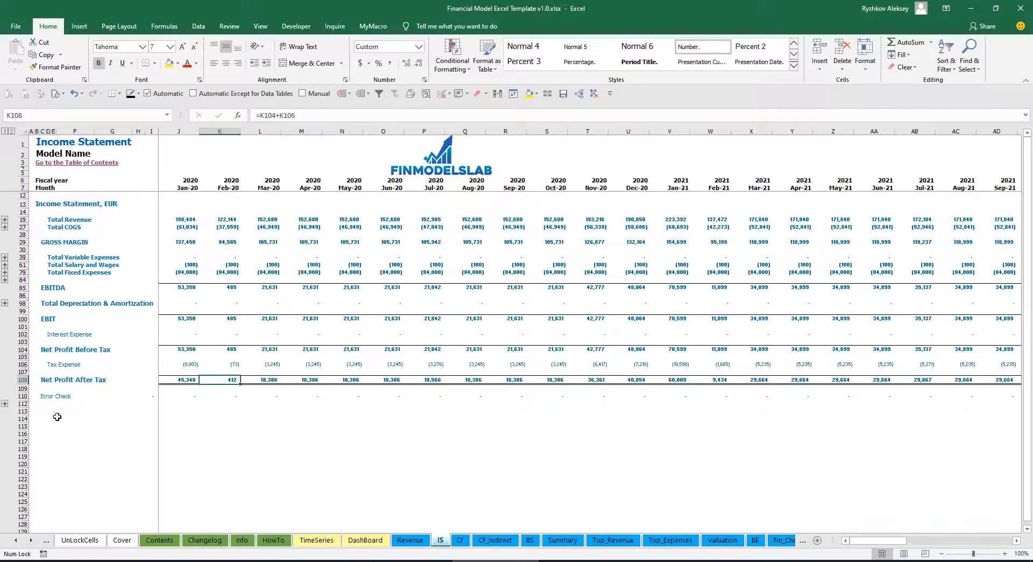
click(23, 365)
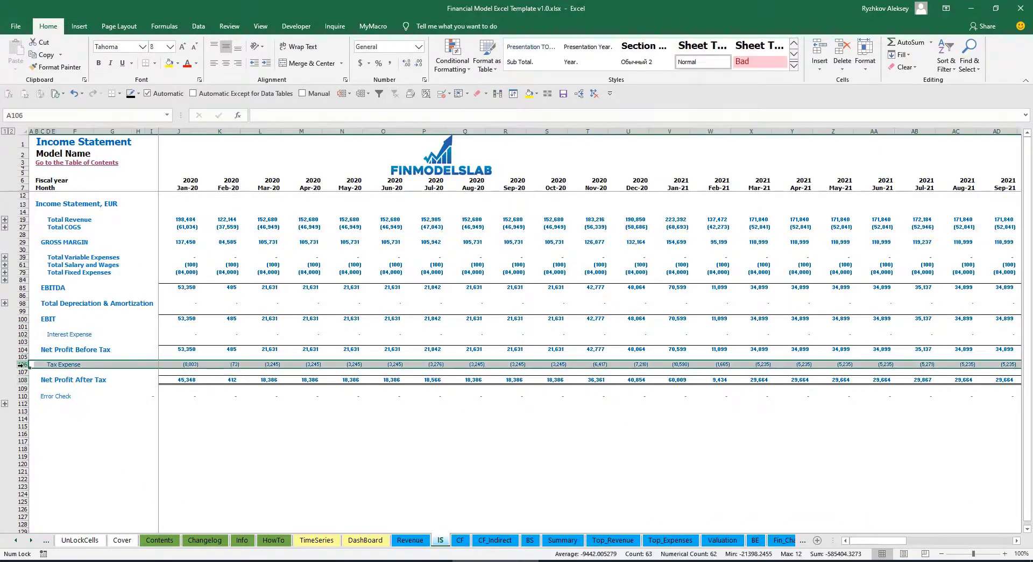